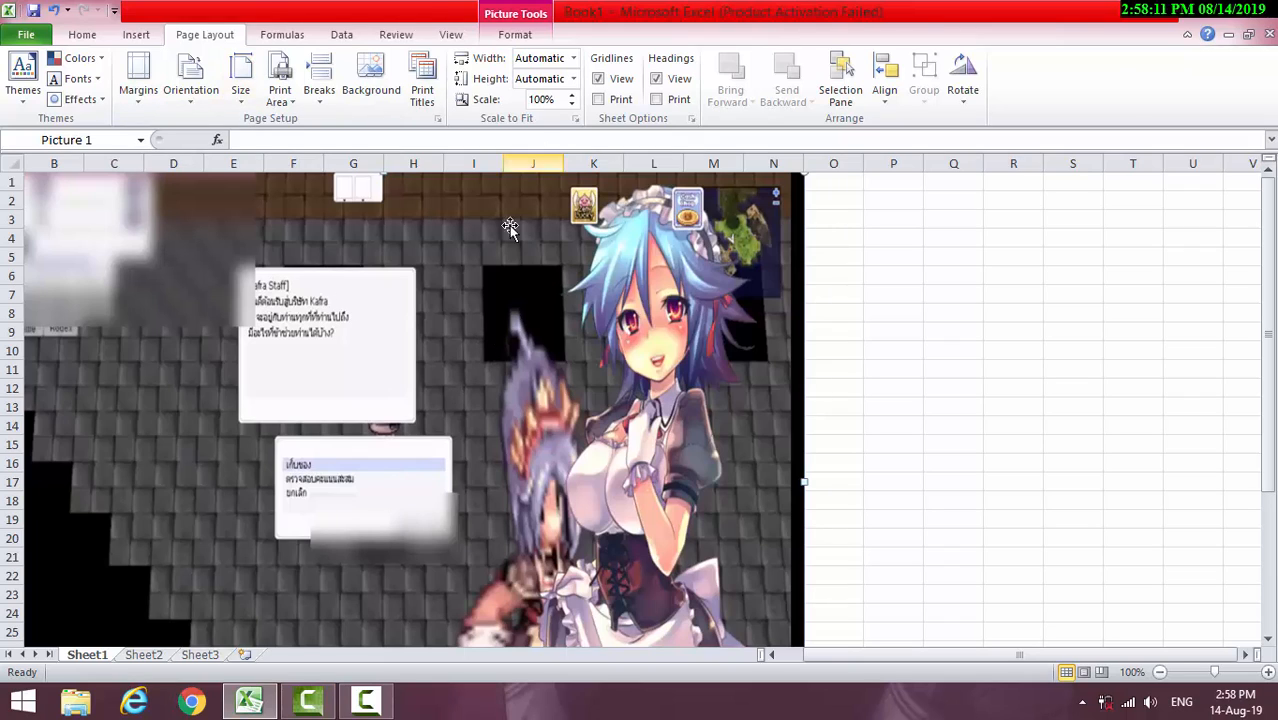
# Insert the picture item-random.png from the Desktop folder into Sheet1
pyautogui.scroll(-6, 438, 260)
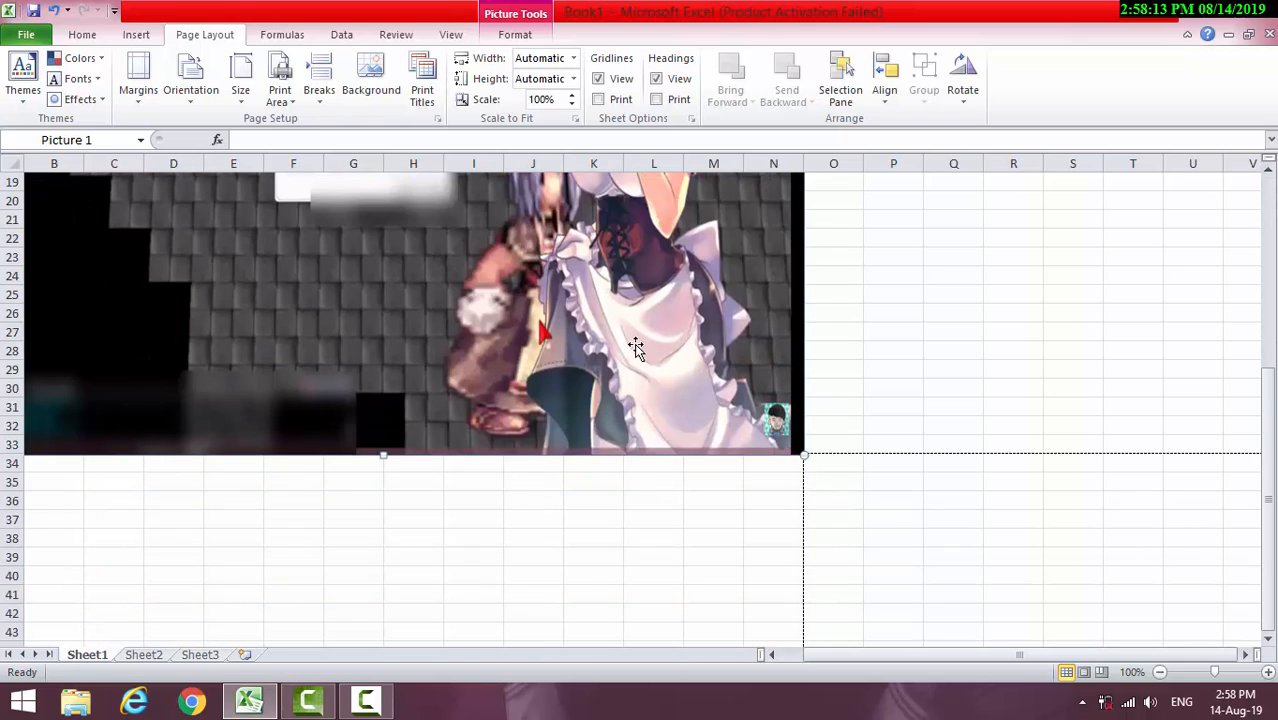
pyautogui.scroll(6, 438, 260)
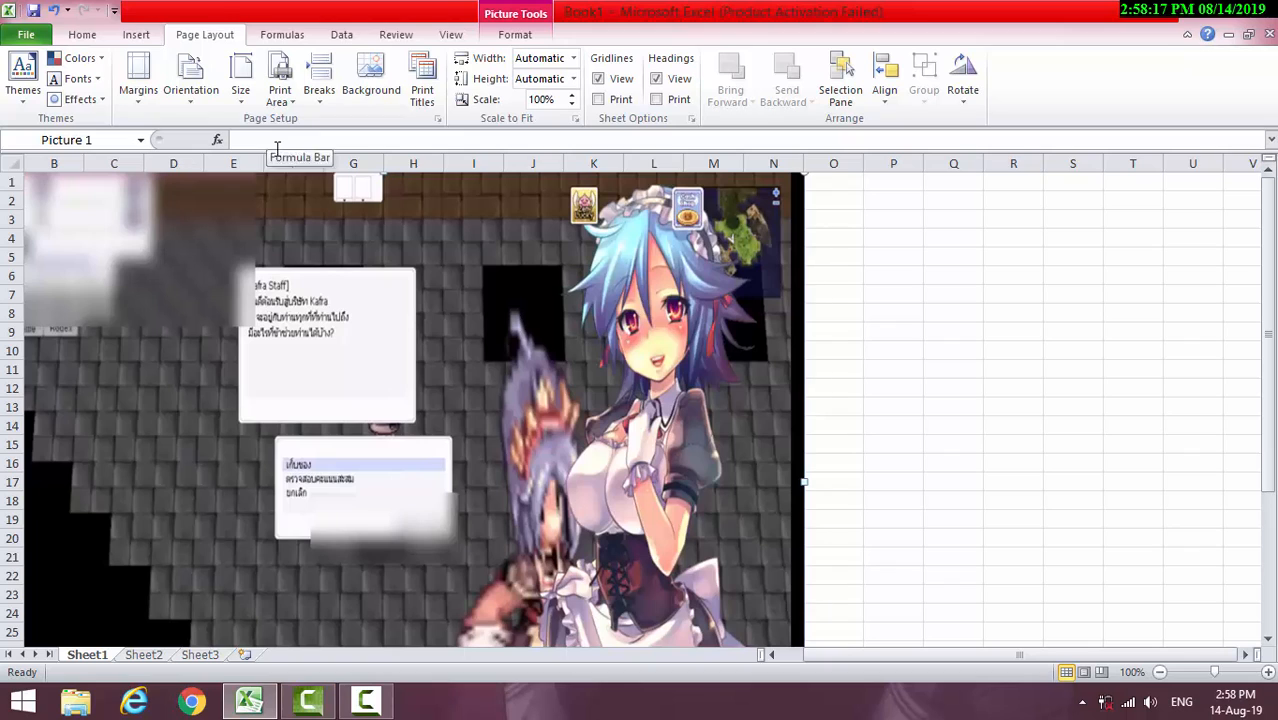
pyautogui.click(137, 35)
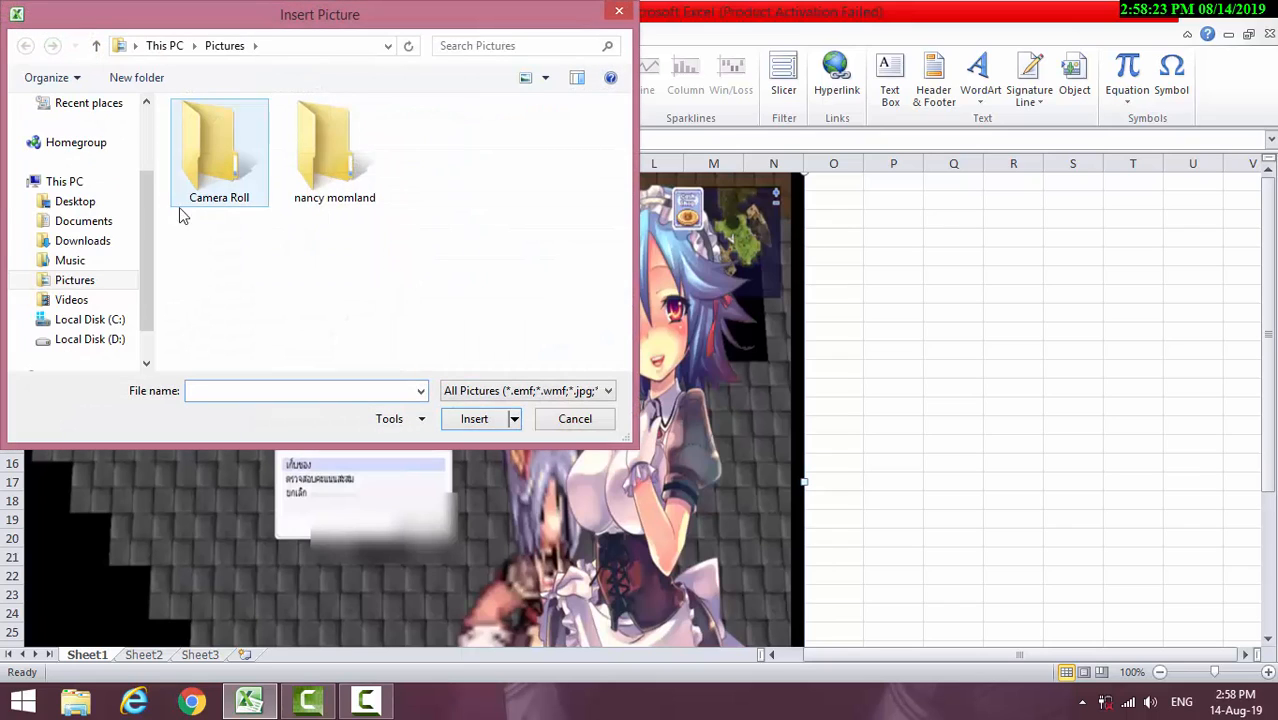
pyautogui.click(78, 201)
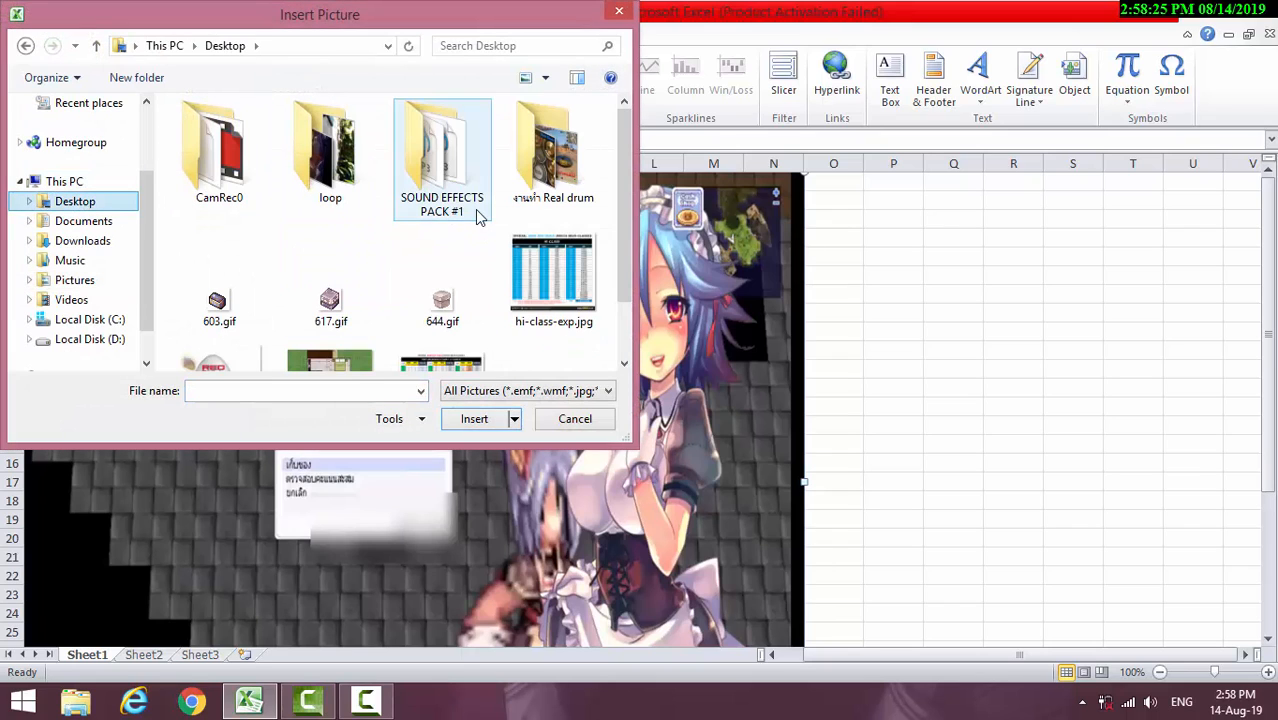
pyautogui.moveTo(622, 163); pyautogui.dragTo(633, 245)
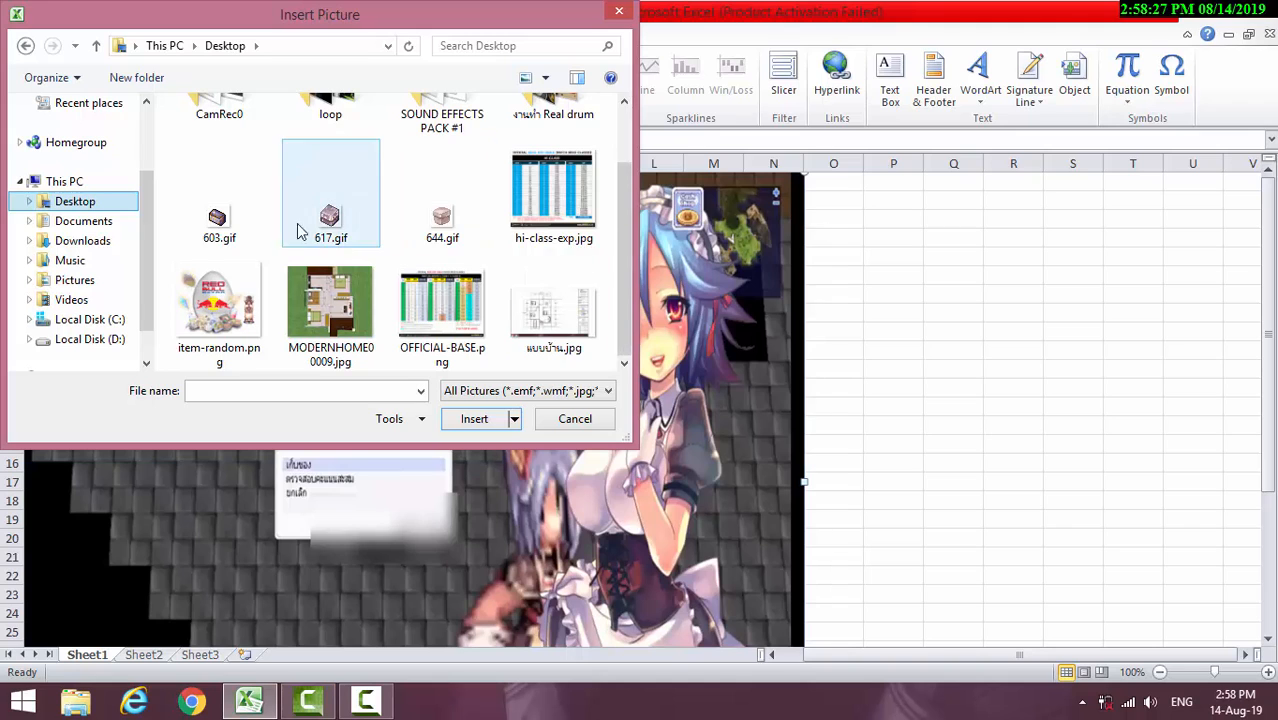
pyautogui.click(218, 305)
pyautogui.click(489, 420)
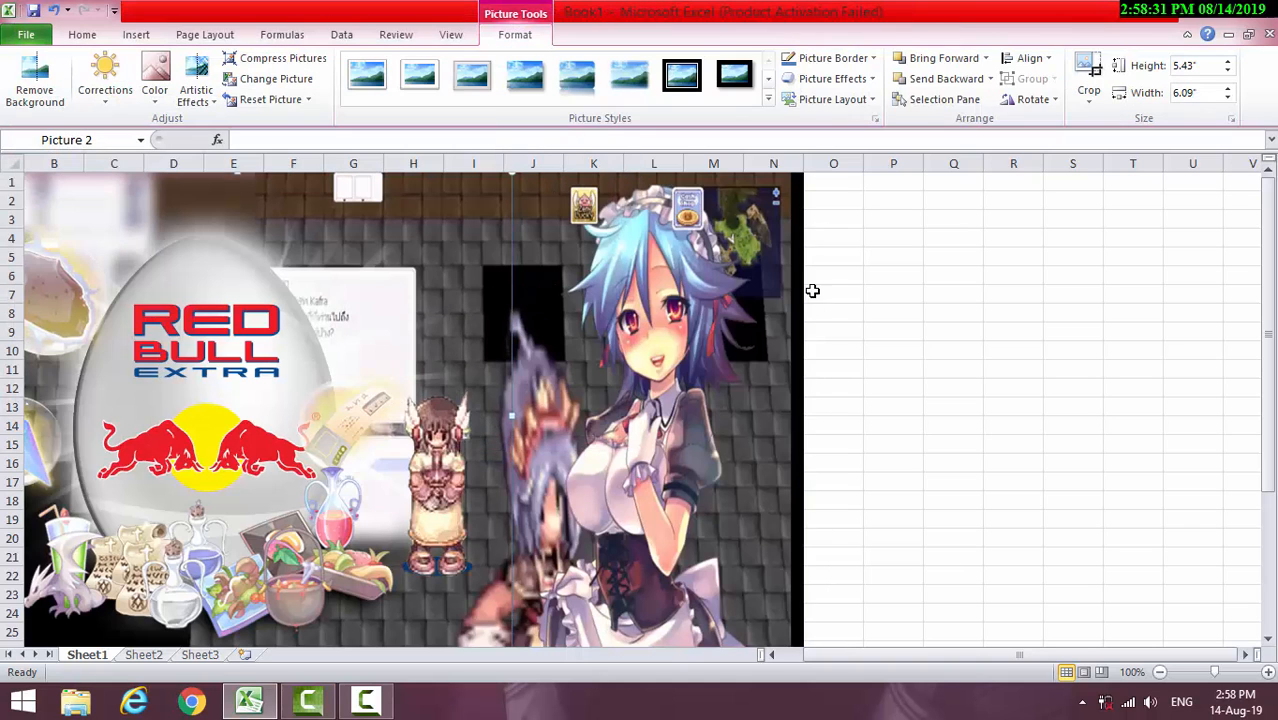
# Shrink the Red Bull egg picture to about 2.06" wide by 1.83" high and place it over columns B to E, around rows 15 to 23
pyautogui.moveTo(510, 175); pyautogui.dragTo(265, 390)
pyautogui.moveTo(124, 556); pyautogui.dragTo(295, 511)
pyautogui.moveTo(436, 345); pyautogui.dragTo(319, 449)
pyautogui.moveTo(184, 540); pyautogui.dragTo(160, 540)
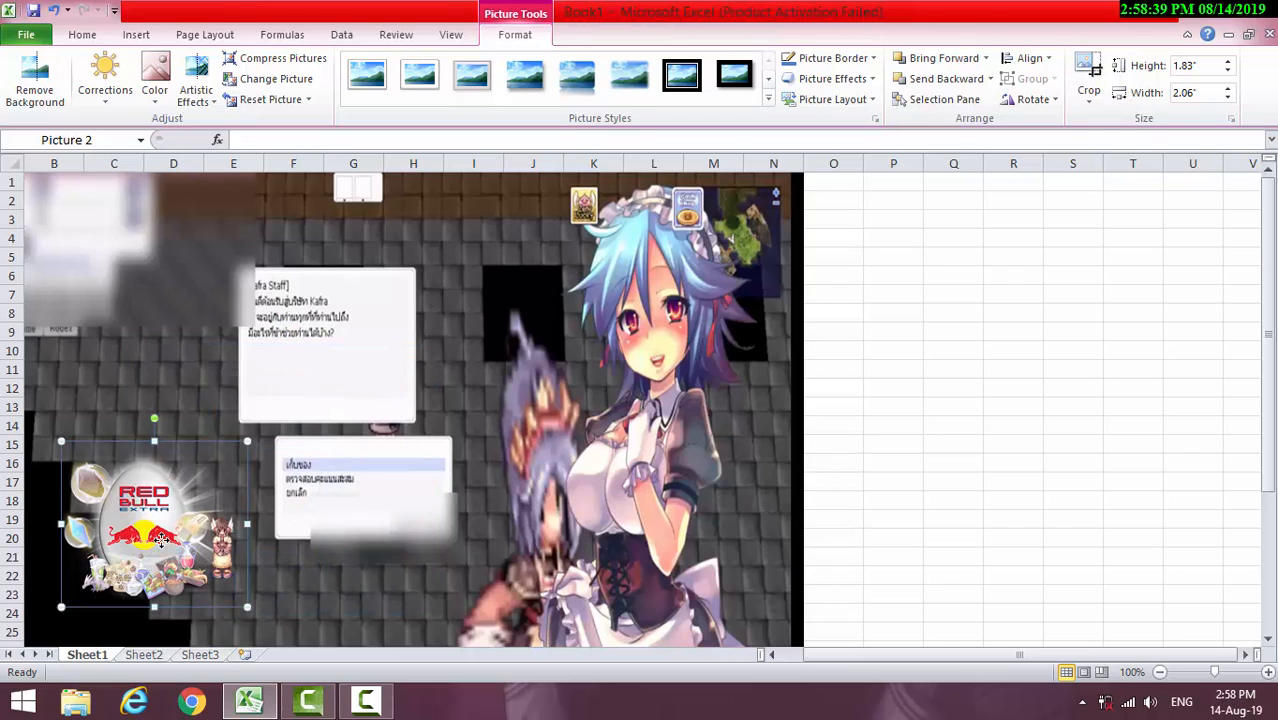
# Enlarge the Red Bull egg picture to about 2.8" wide by 2.48" high
pyautogui.scroll(-3, 930, 532)
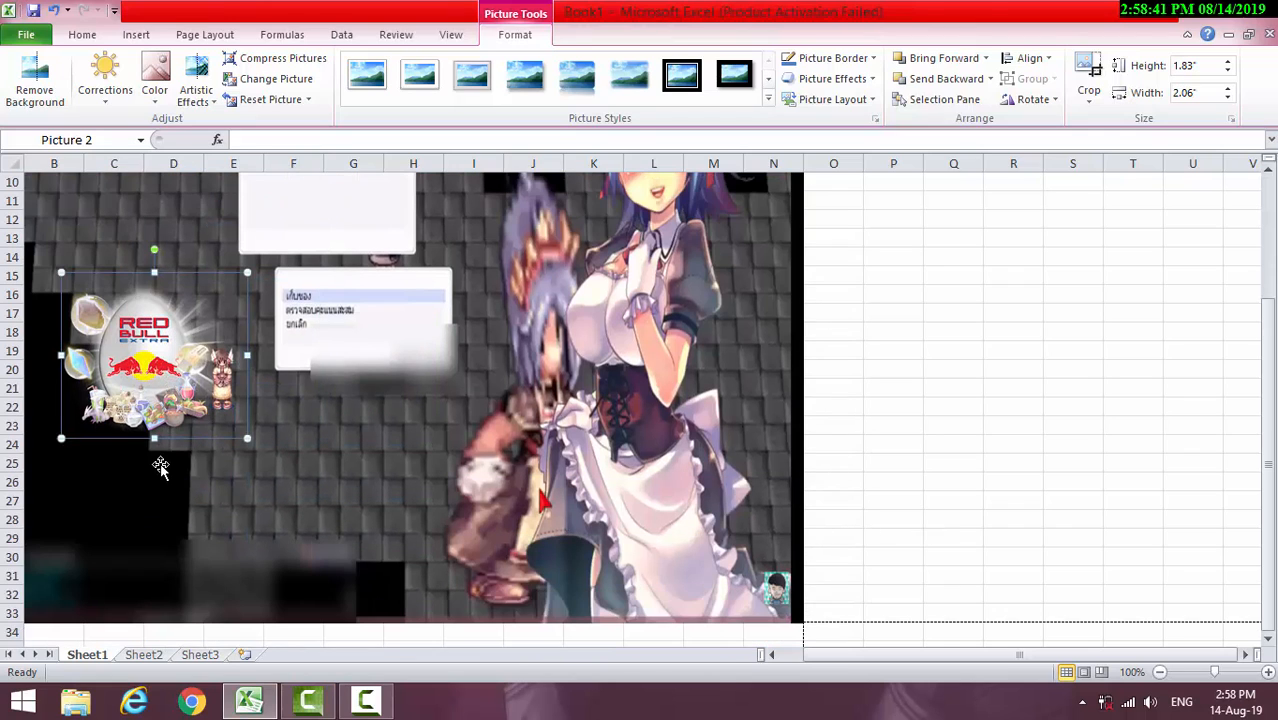
pyautogui.moveTo(61, 437); pyautogui.dragTo(41, 456)
pyautogui.moveTo(257, 360); pyautogui.dragTo(285, 360)
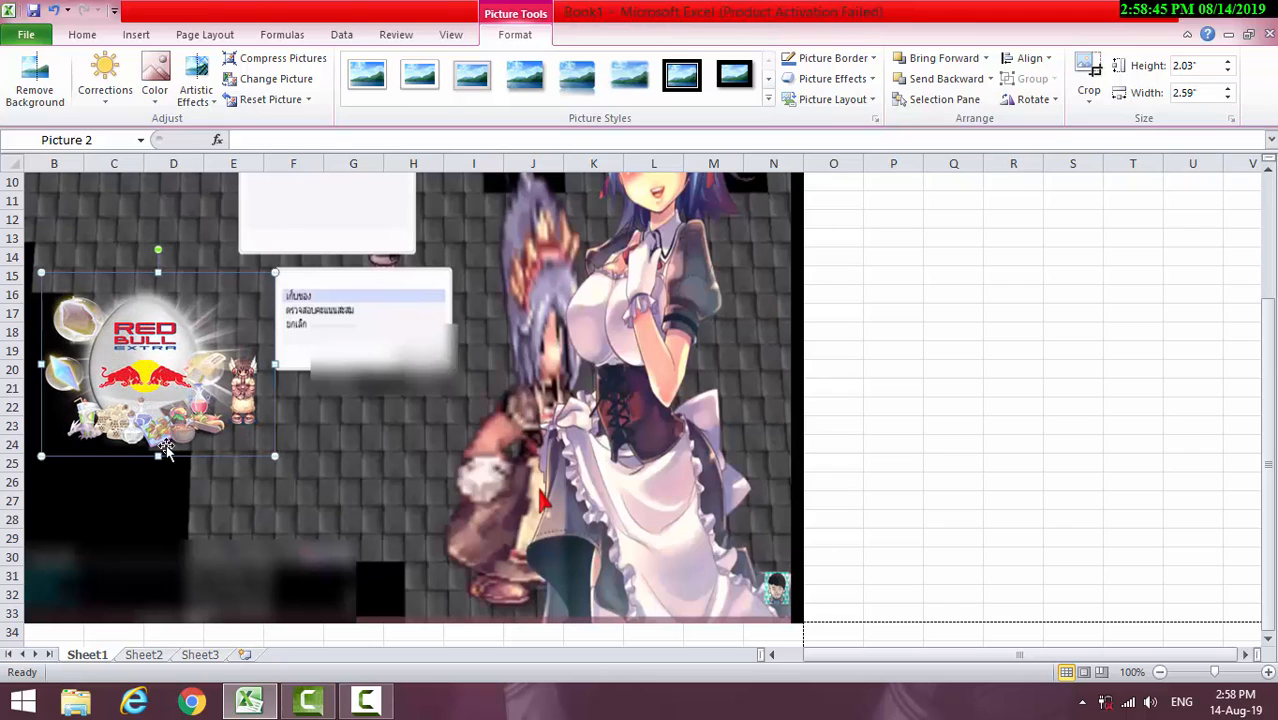
pyautogui.moveTo(158, 456); pyautogui.dragTo(158, 496)
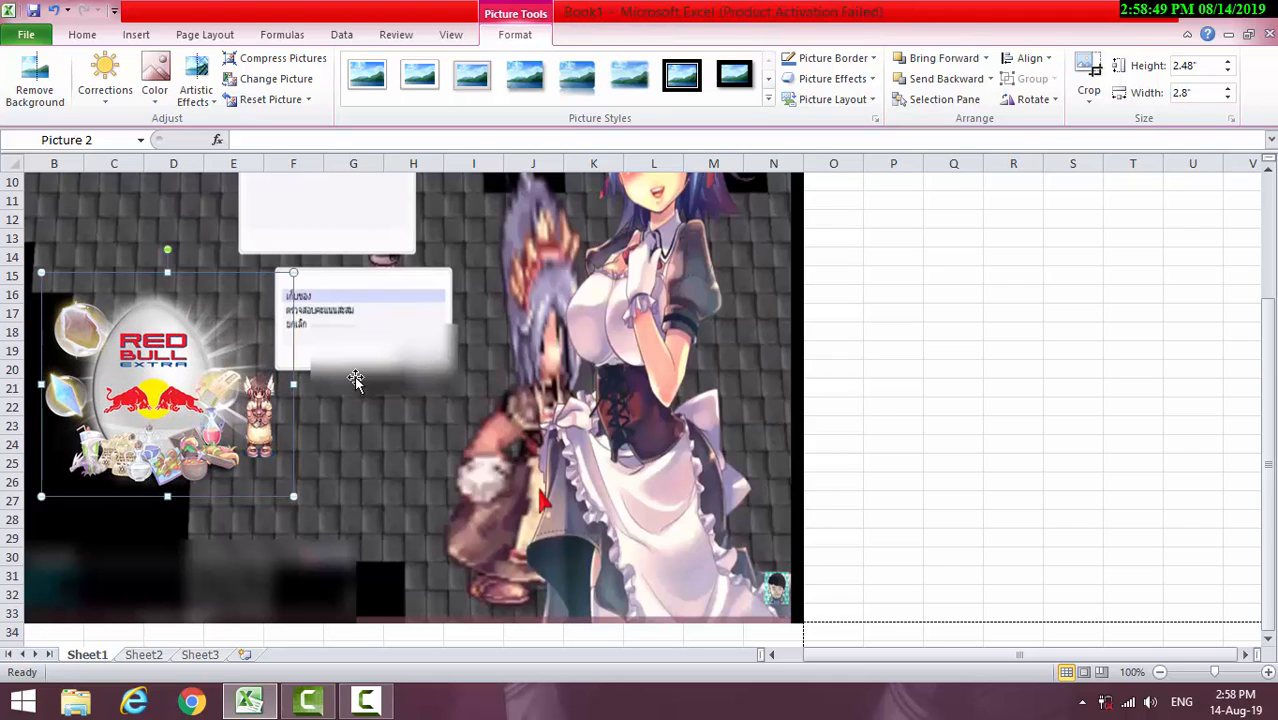
# Insert the picture 603.gif from the Desktop folder at cell P21
pyautogui.click(880, 389)
pyautogui.scroll(2, 668, 410)
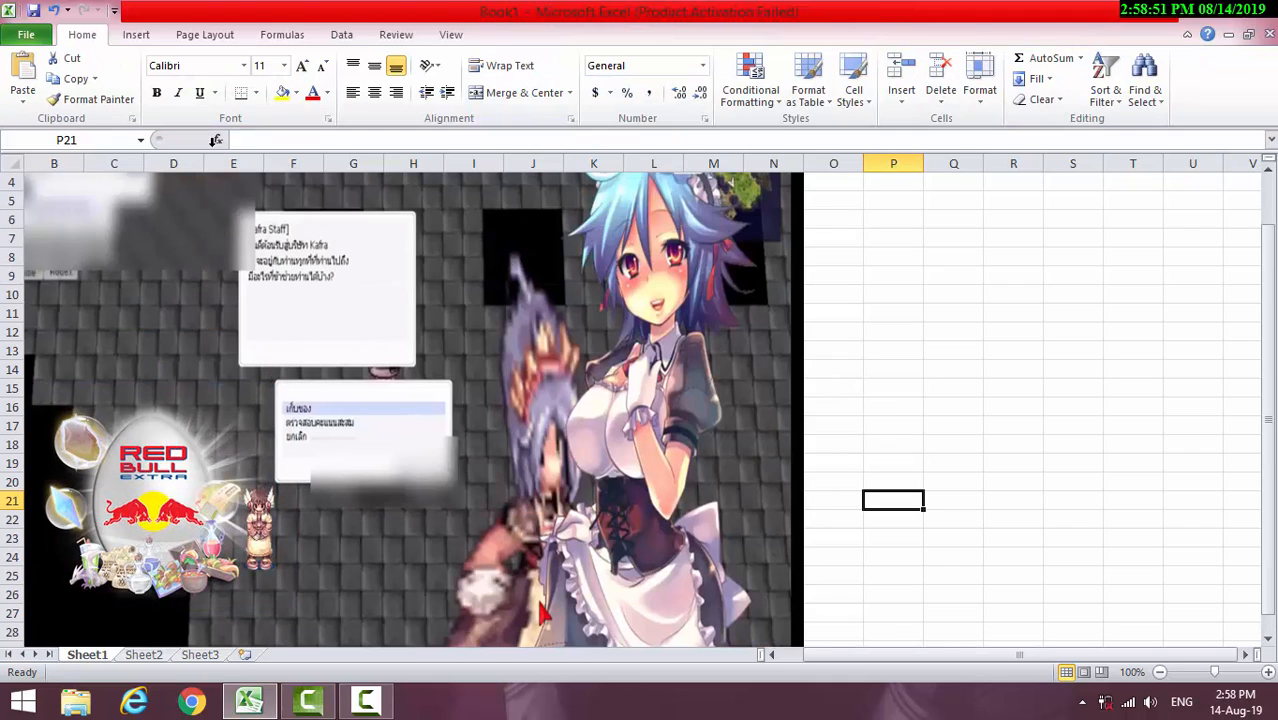
pyautogui.click(136, 34)
pyautogui.click(124, 70)
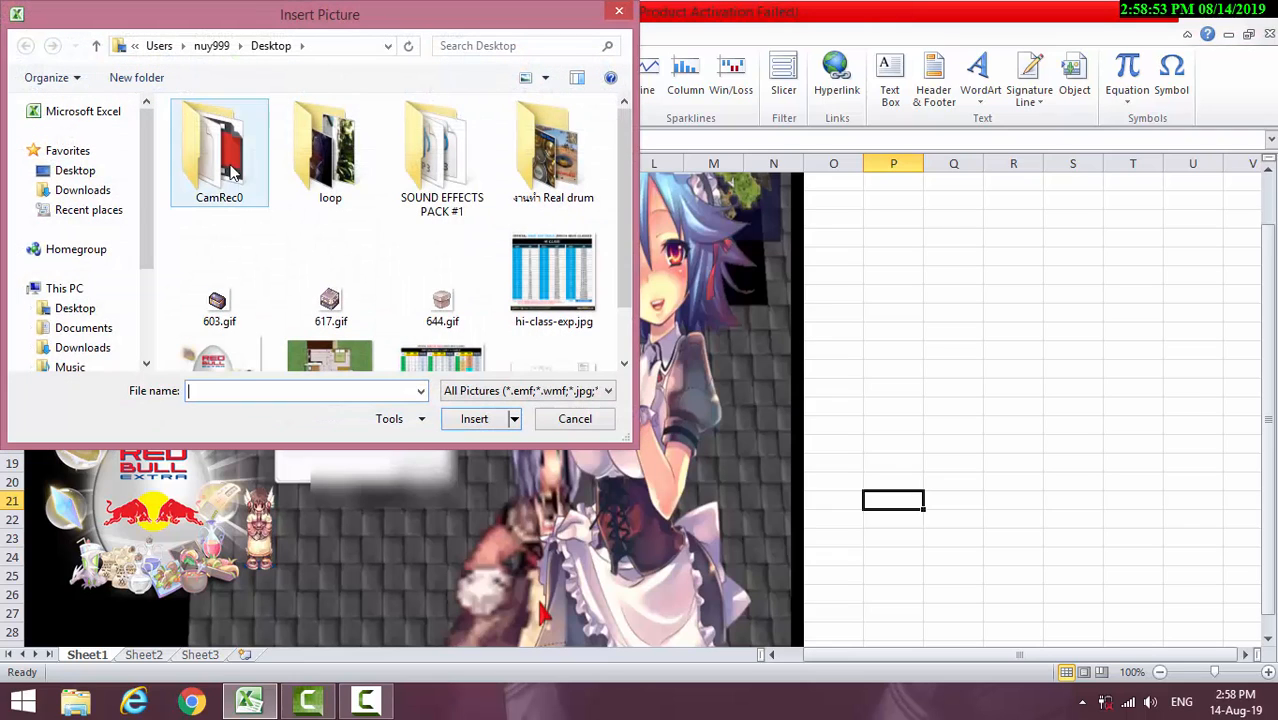
pyautogui.click(217, 303)
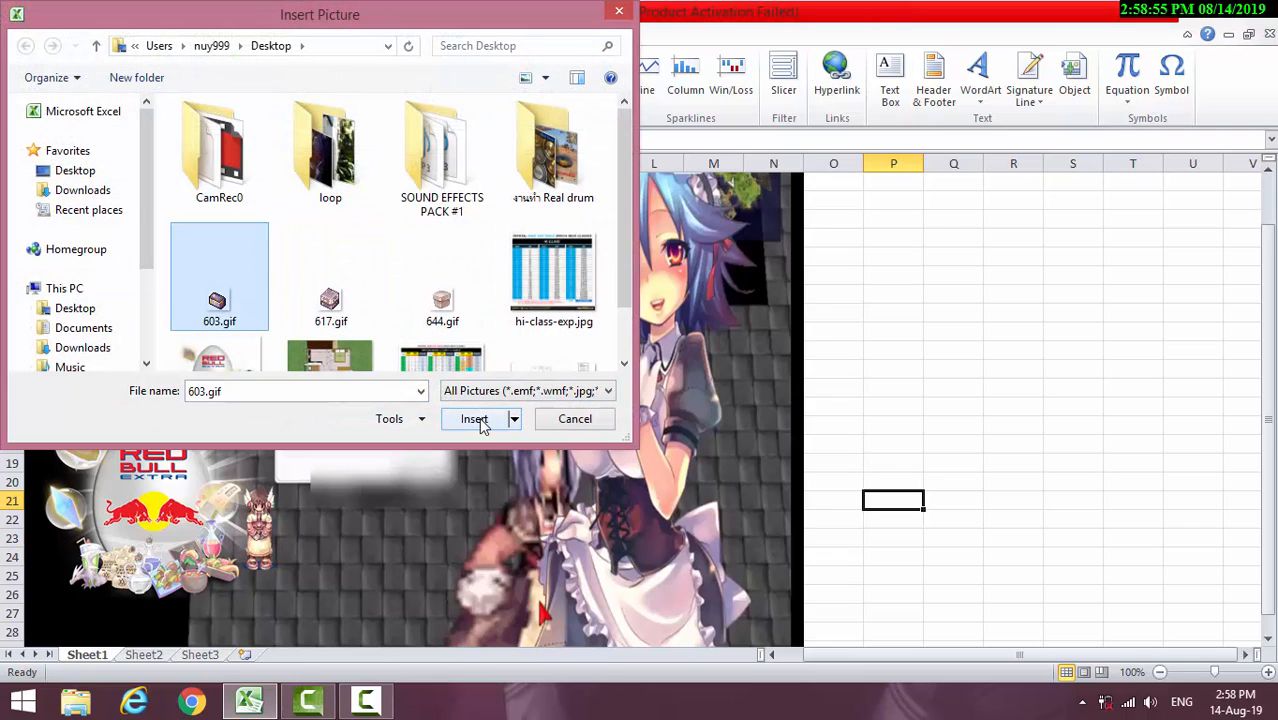
pyautogui.click(421, 392)
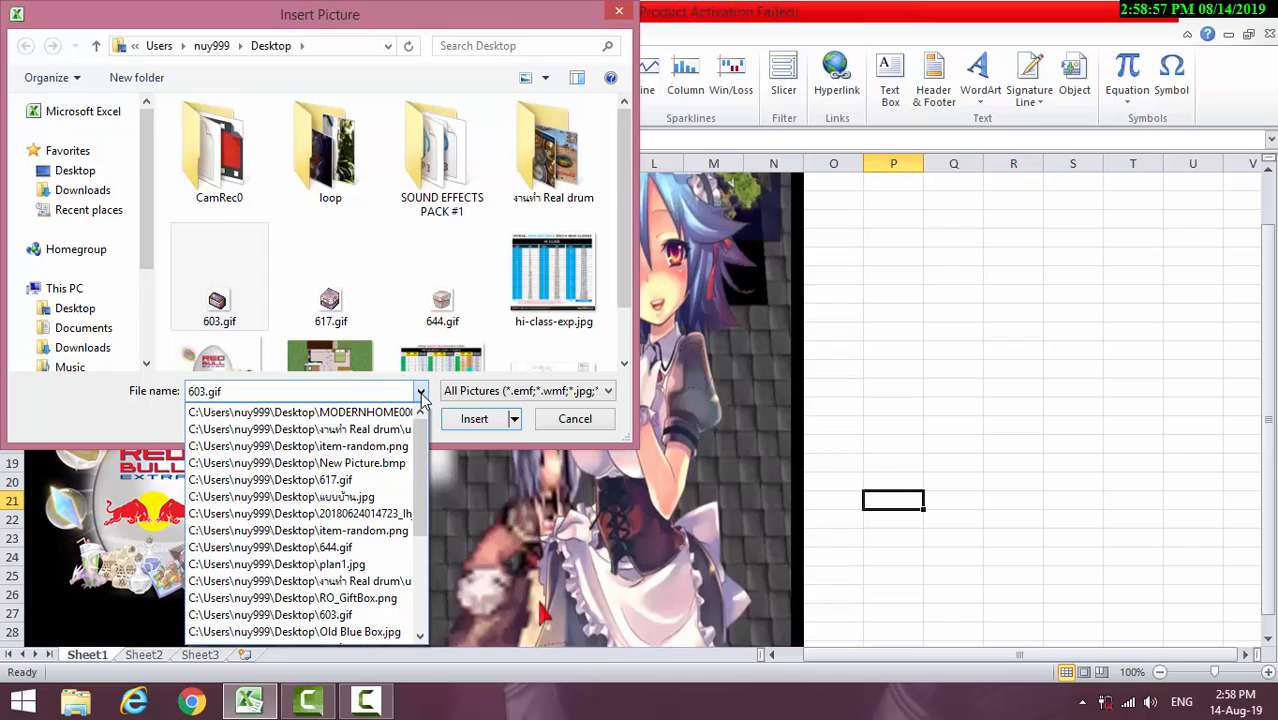
pyautogui.click(421, 392)
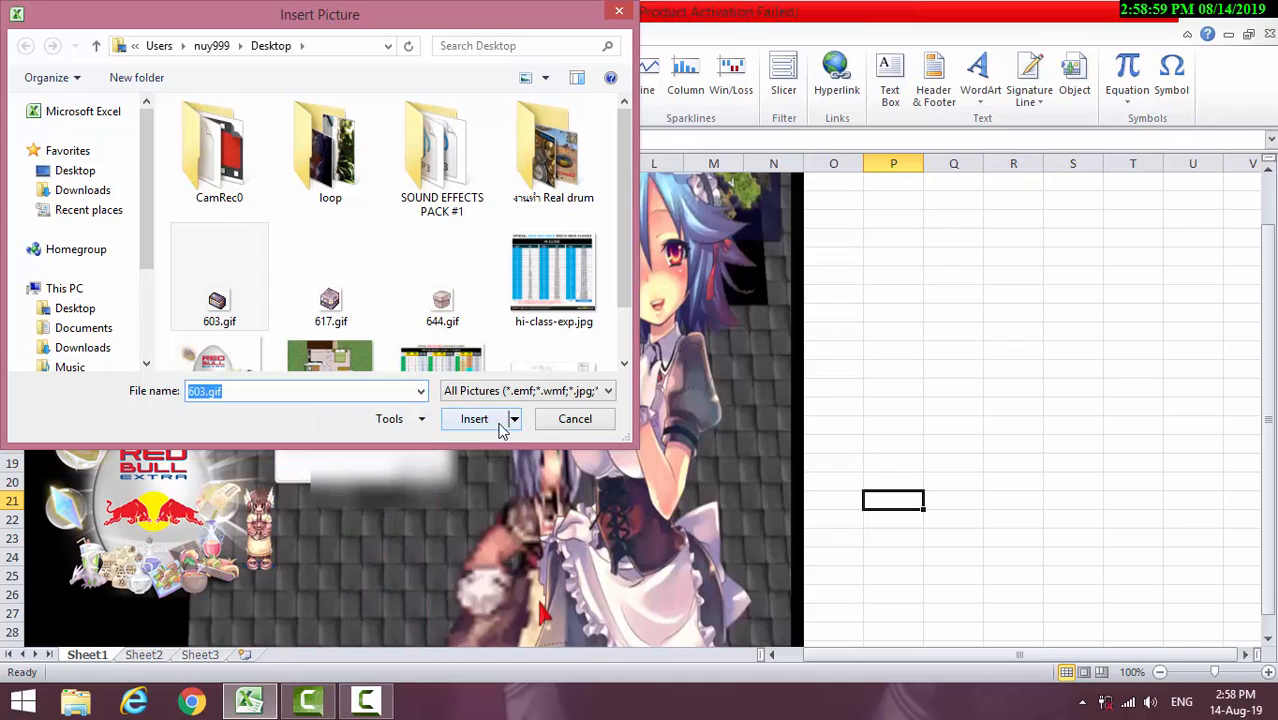
pyautogui.click(545, 398)
pyautogui.click(548, 398)
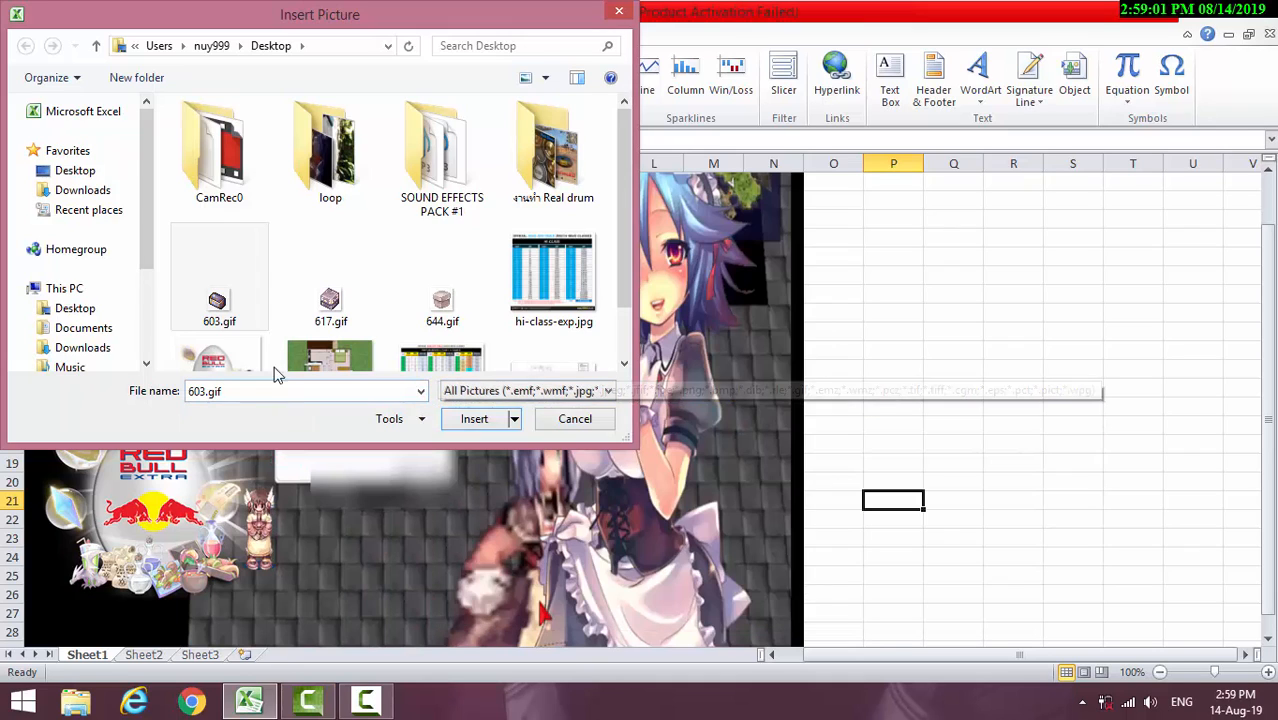
pyautogui.click(494, 420)
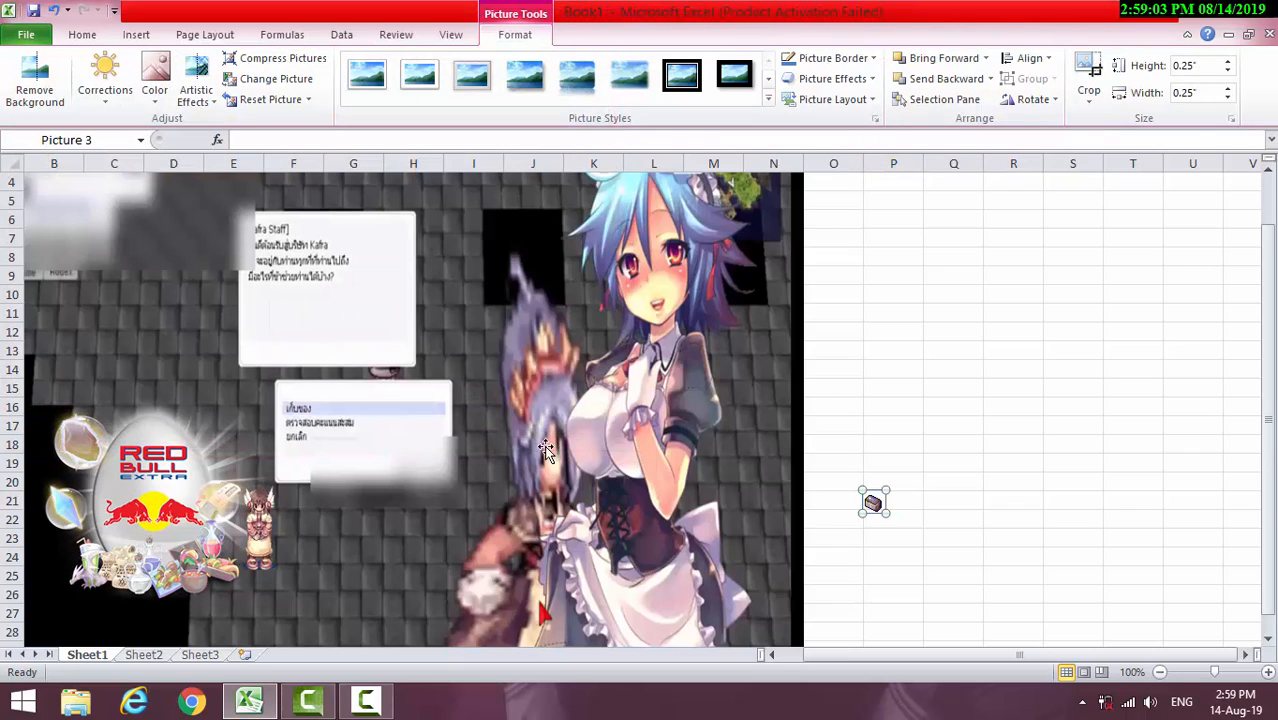
# Resize the blue chest picture to about 1.82" square and place it beside the Red Bull egg picture, over columns F to I
pyautogui.moveTo(873, 502); pyautogui.dragTo(321, 658)
pyautogui.moveTo(219, 311); pyautogui.dragTo(223, 308)
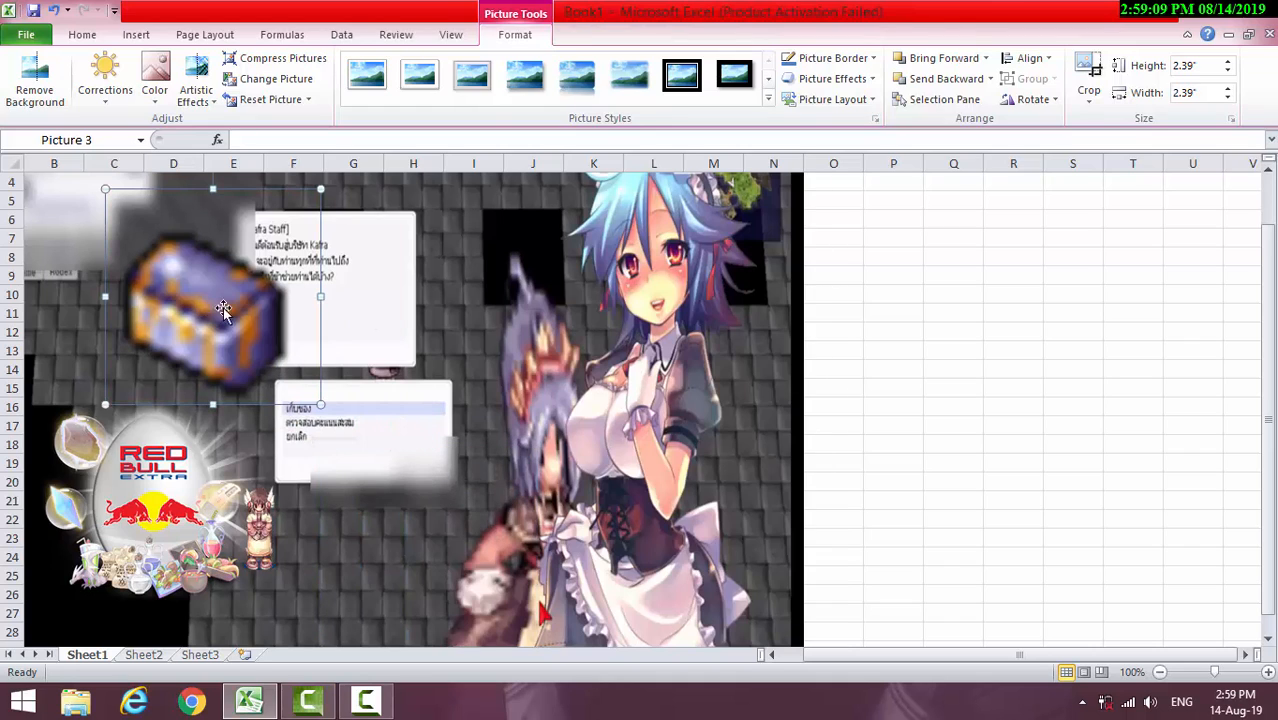
pyautogui.moveTo(320, 189); pyautogui.dragTo(270, 240)
pyautogui.moveTo(198, 342); pyautogui.dragTo(393, 493)
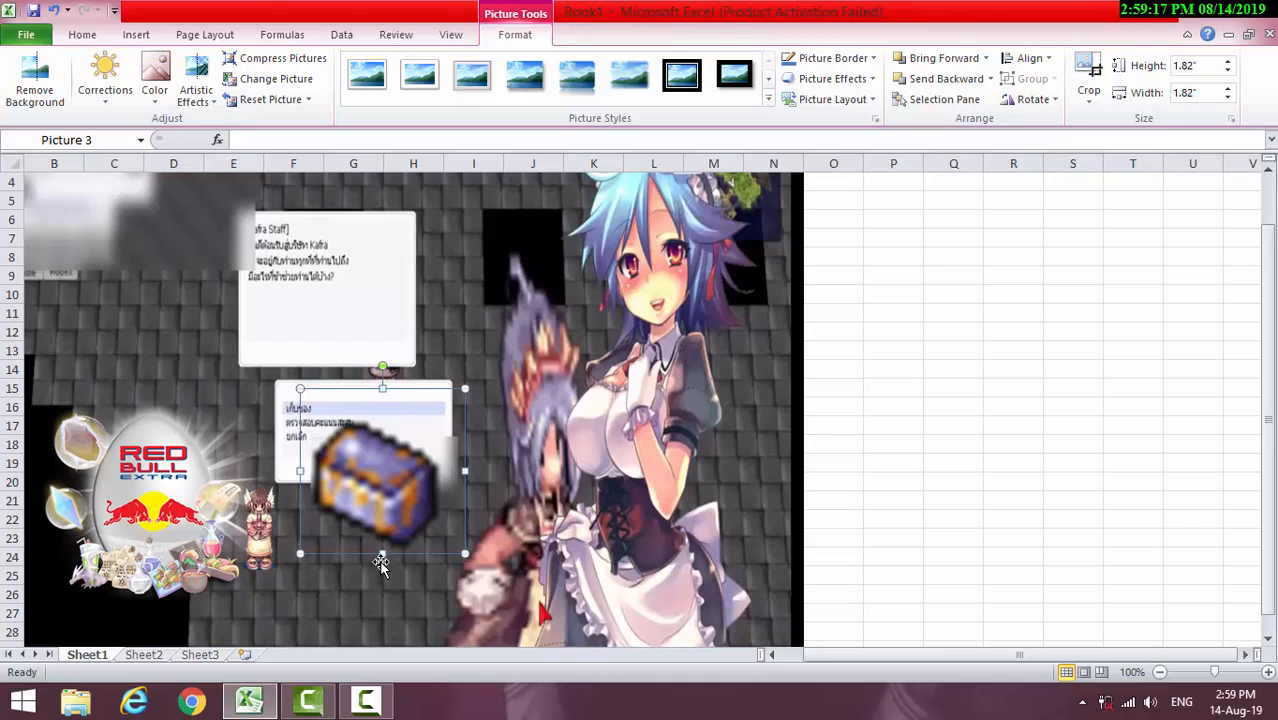
# Insert the picture 644.gif from the Desktop folder
pyautogui.click(137, 36)
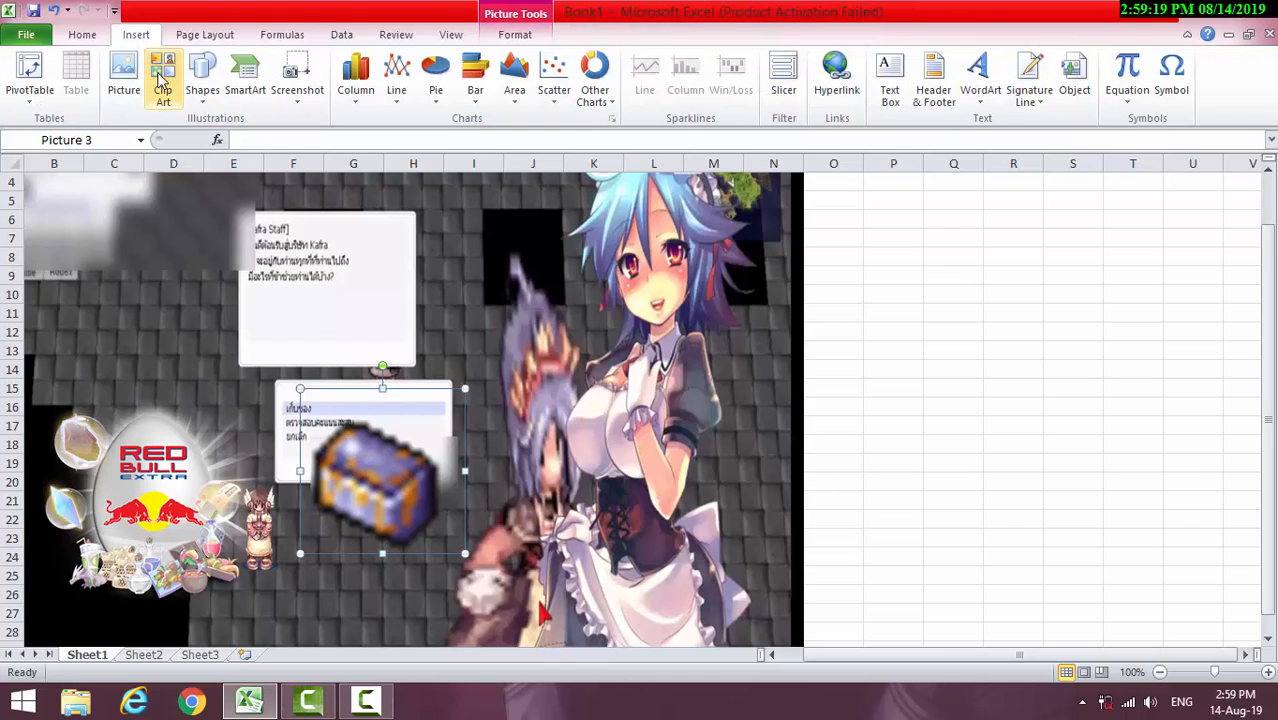
pyautogui.click(126, 80)
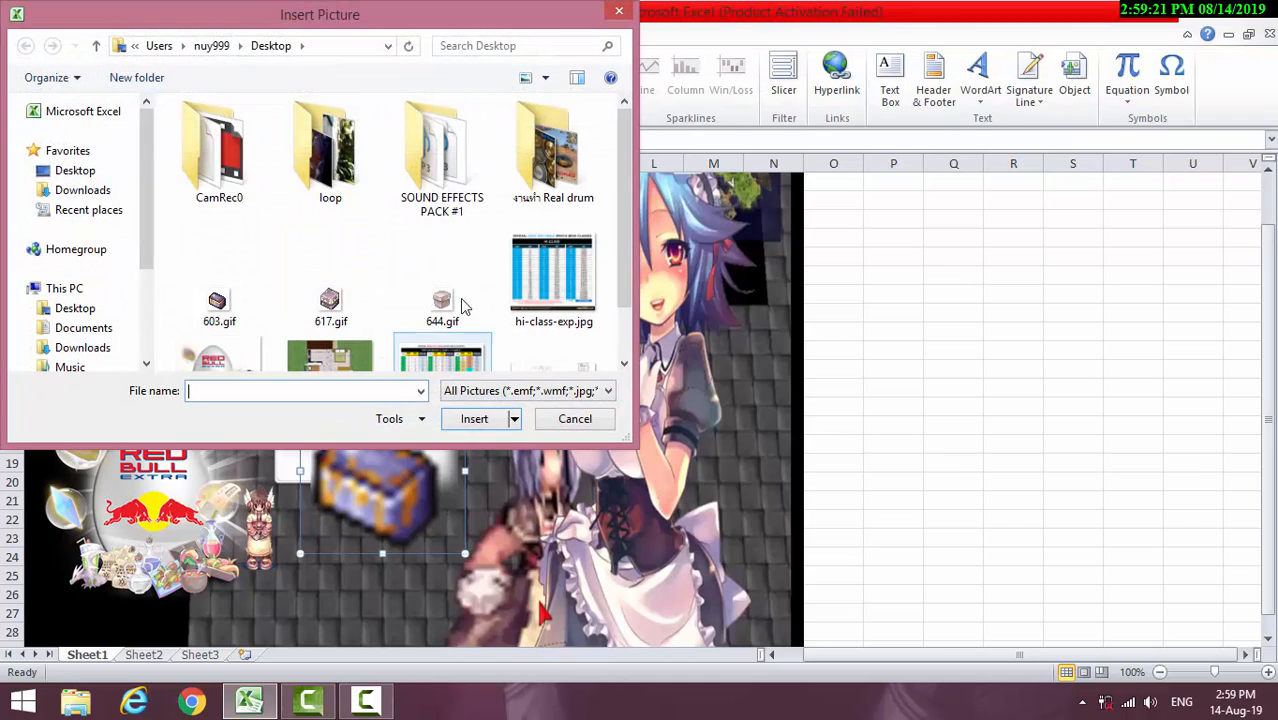
pyautogui.click(445, 298)
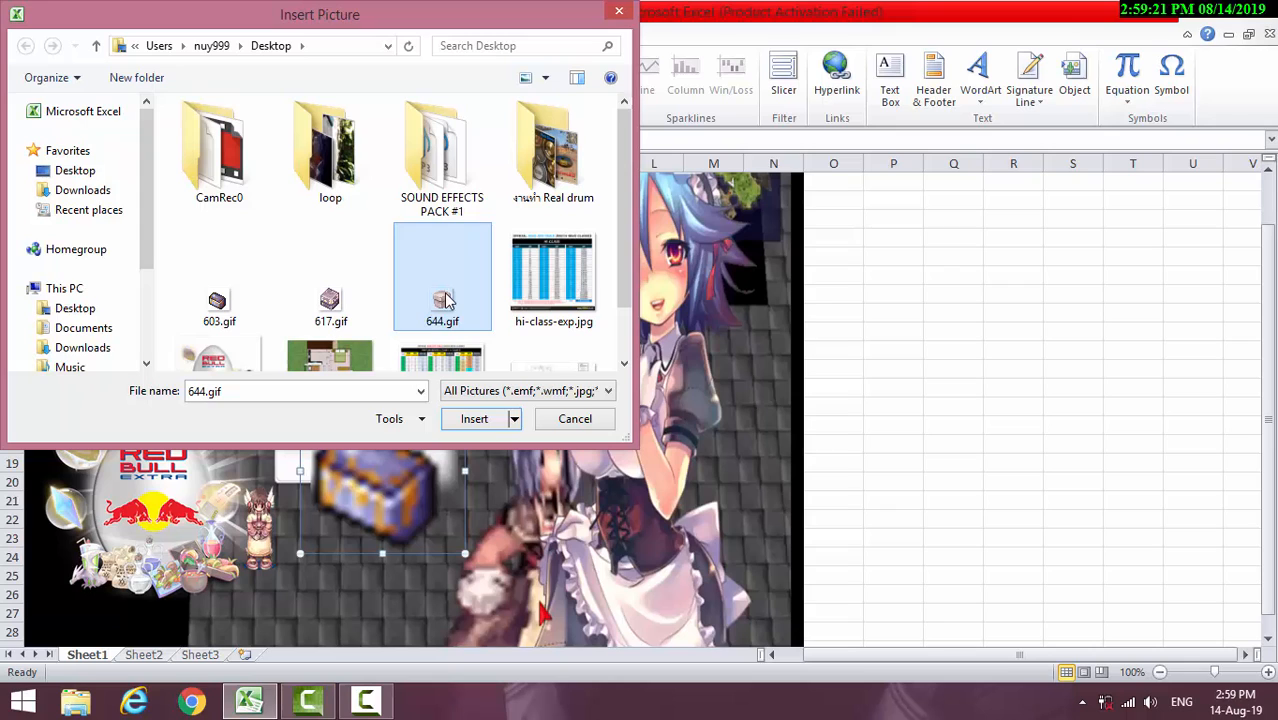
pyautogui.click(481, 427)
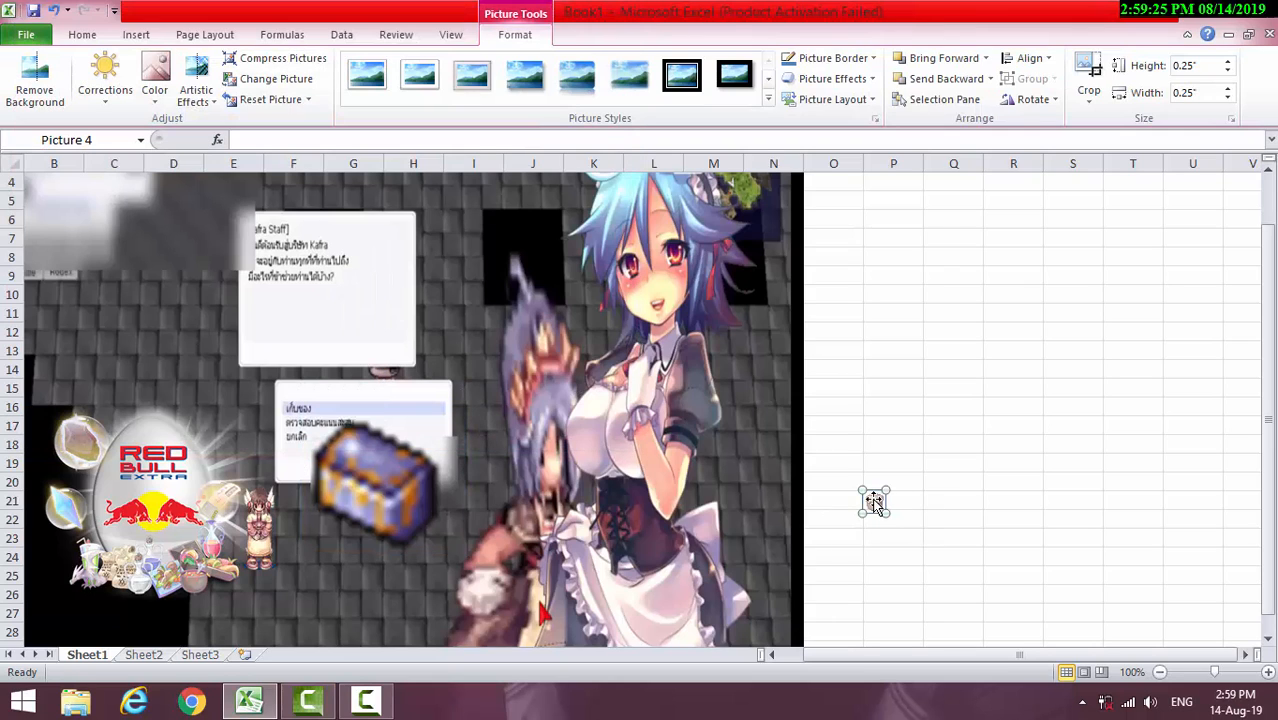
# Enlarge the pale box picture and place it above the Red Bull egg, shifting the blue chest up and left to sit between them
pyautogui.moveTo(860, 495); pyautogui.dragTo(510, 392)
pyautogui.moveTo(431, 458); pyautogui.dragTo(395, 483)
pyautogui.moveTo(486, 452); pyautogui.dragTo(210, 287)
pyautogui.moveTo(376, 486); pyautogui.dragTo(323, 430)
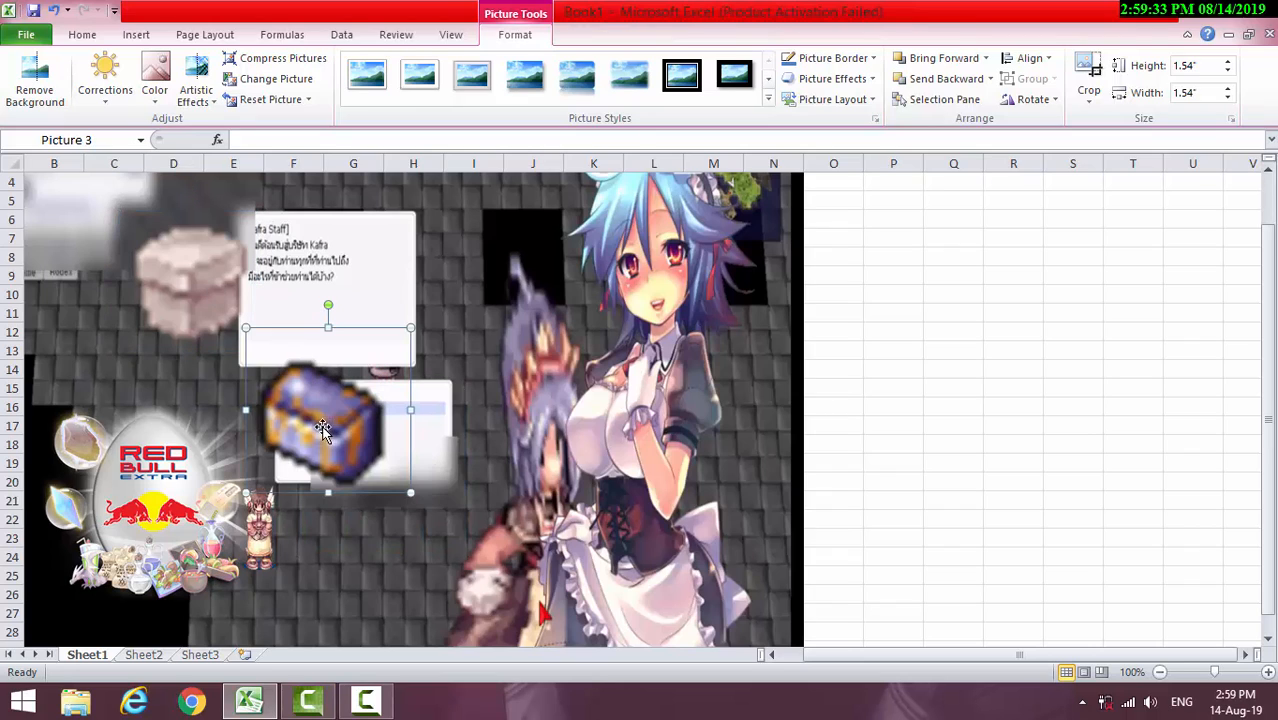
pyautogui.click(238, 312)
pyautogui.moveTo(118, 210); pyautogui.dragTo(103, 196)
# Insert the picture 617.gif from the Desktop folder
pyautogui.click(136, 38)
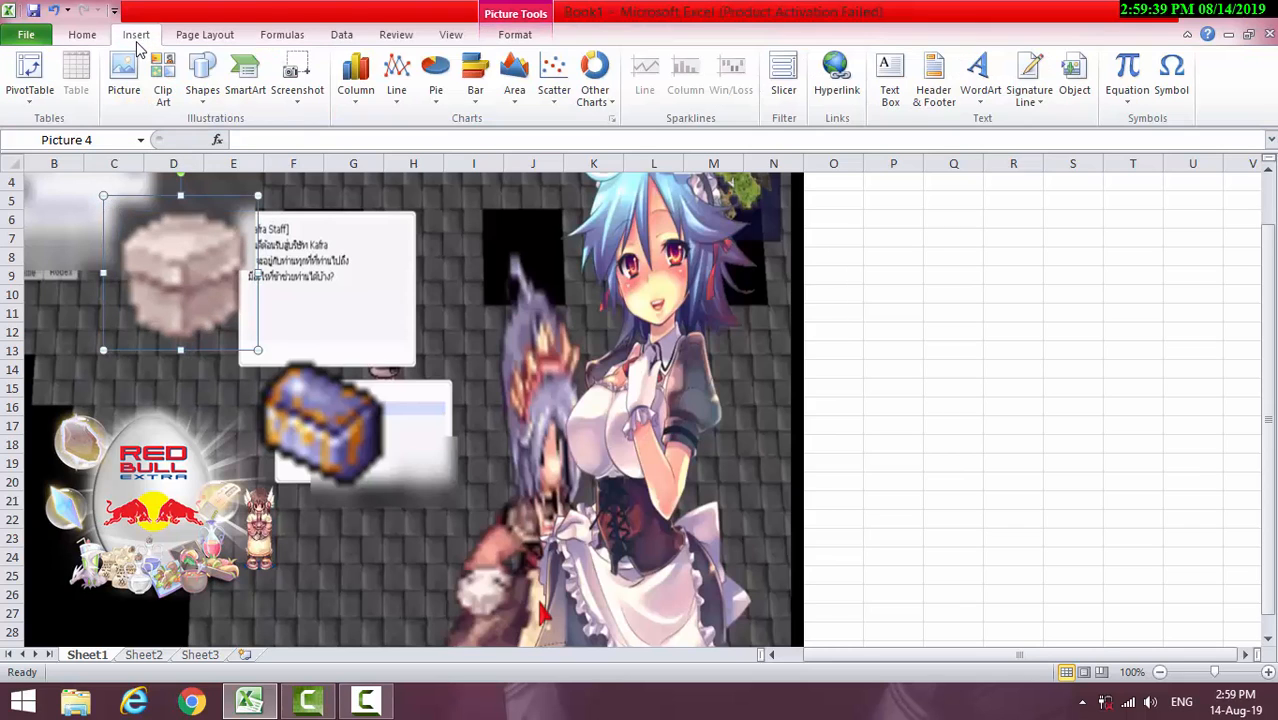
pyautogui.click(124, 88)
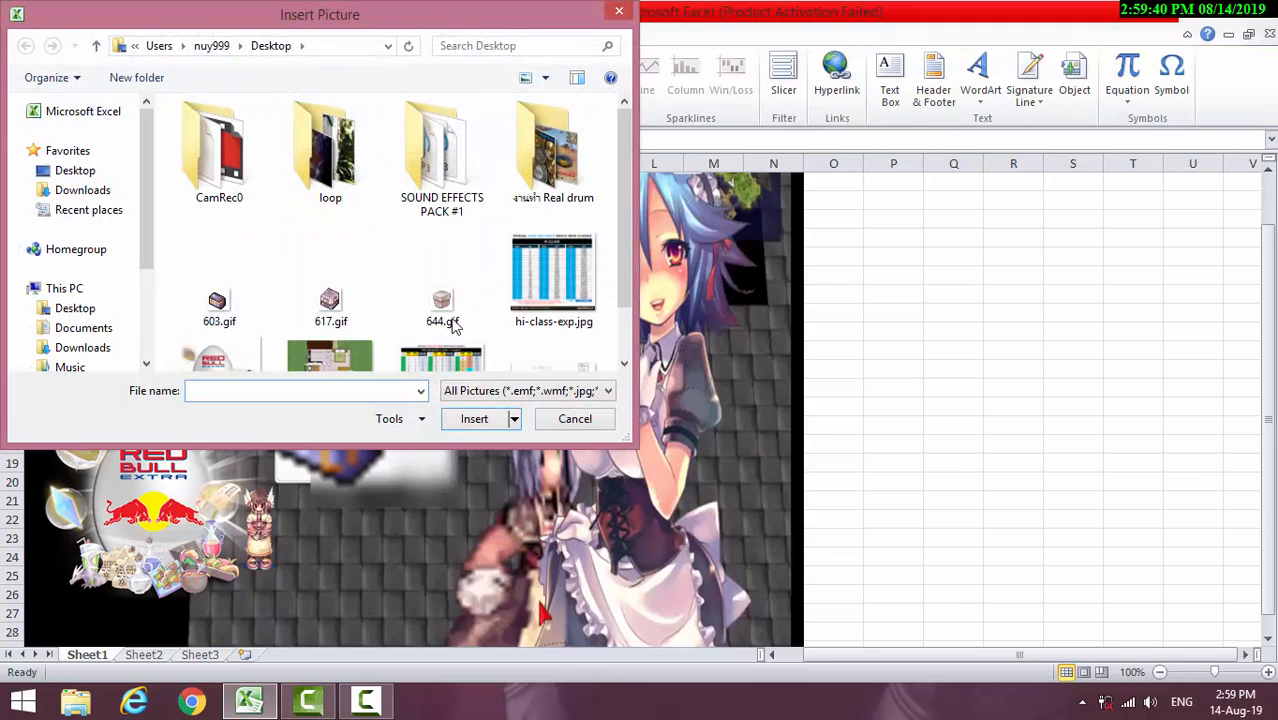
pyautogui.click(330, 306)
pyautogui.click(474, 419)
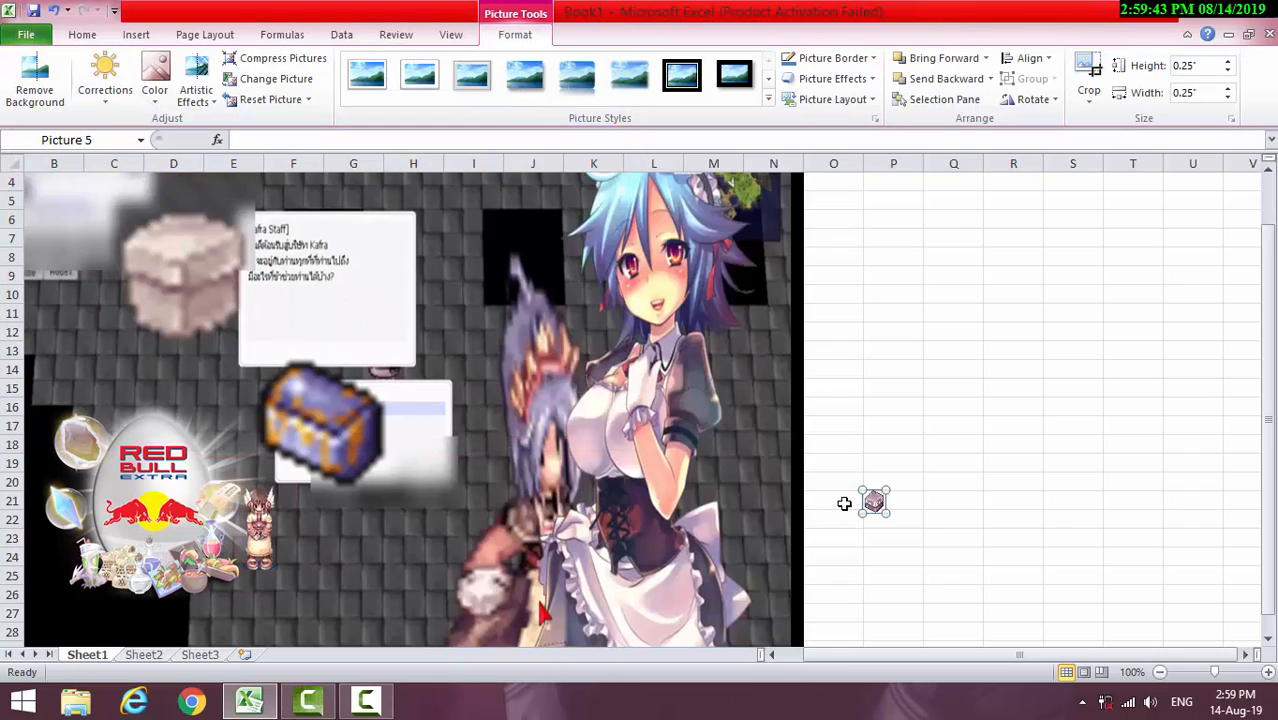
# Enlarge the purple box picture to about 1.73" square, place it below the blue chest, and nudge the chest slightly up
pyautogui.moveTo(873, 500); pyautogui.dragTo(311, 645)
pyautogui.scroll(-3, 1040, 445)
pyautogui.scroll(3, 700, 440)
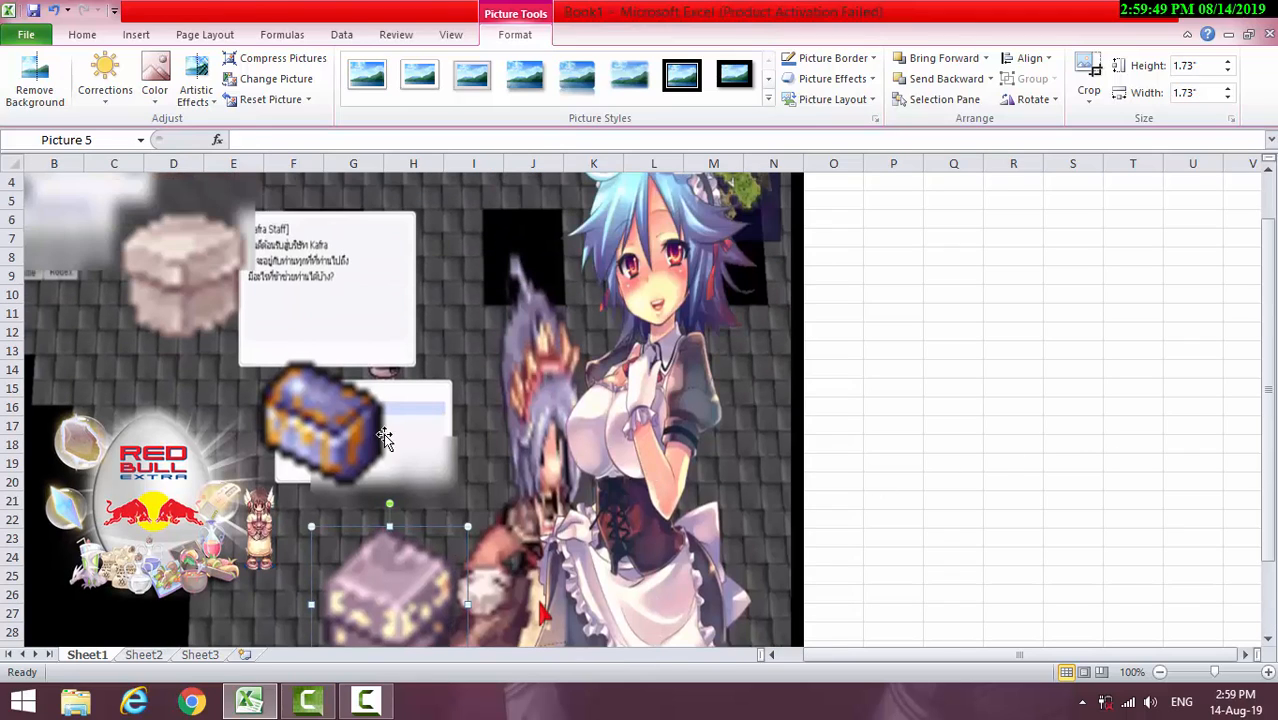
pyautogui.moveTo(341, 430); pyautogui.dragTo(336, 418)
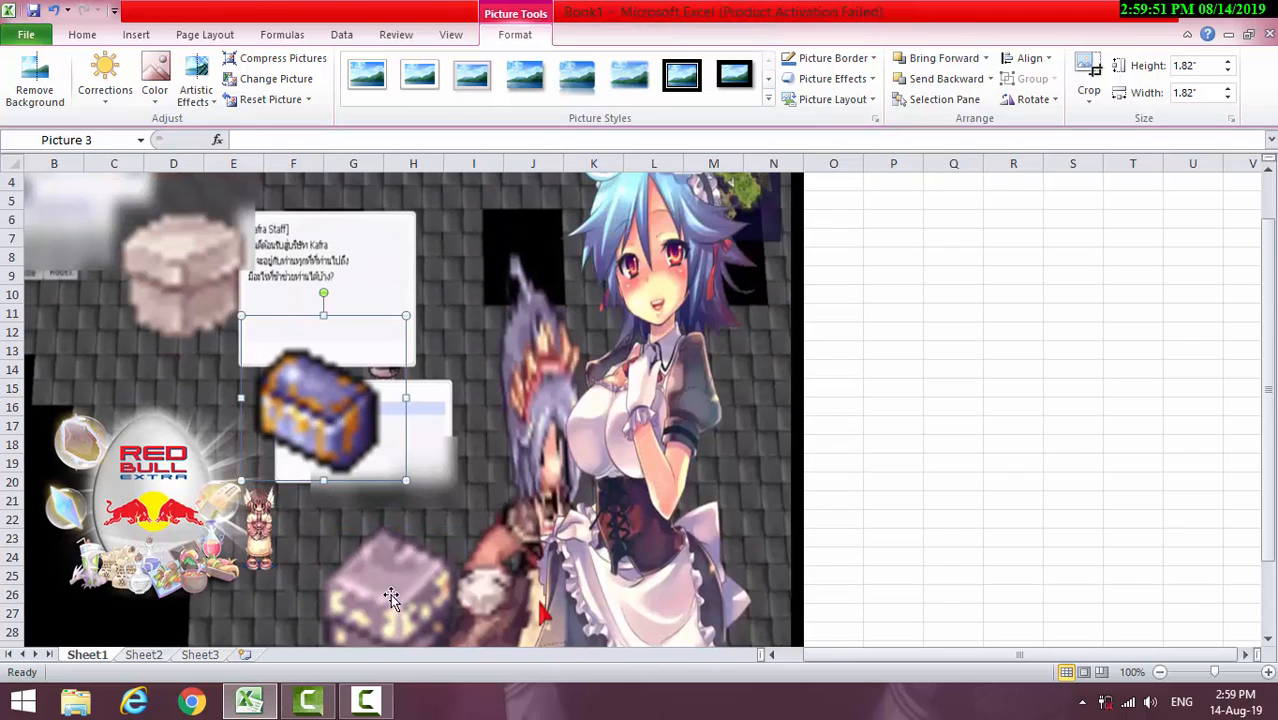
pyautogui.moveTo(392, 598); pyautogui.dragTo(394, 546)
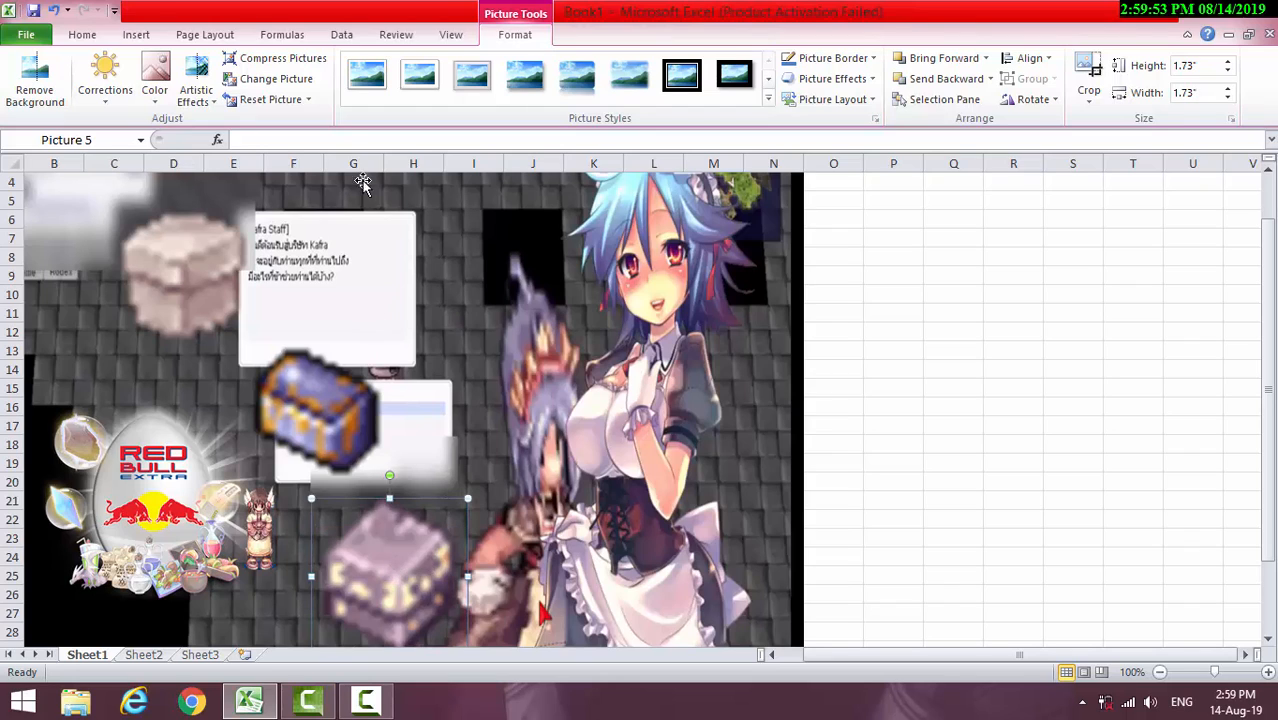
# Insert WordArt in the Fill - Red, Accent 2, Warm Matte Bevel style and move it above the blue chest, around rows 7 to 12
pyautogui.click(145, 35)
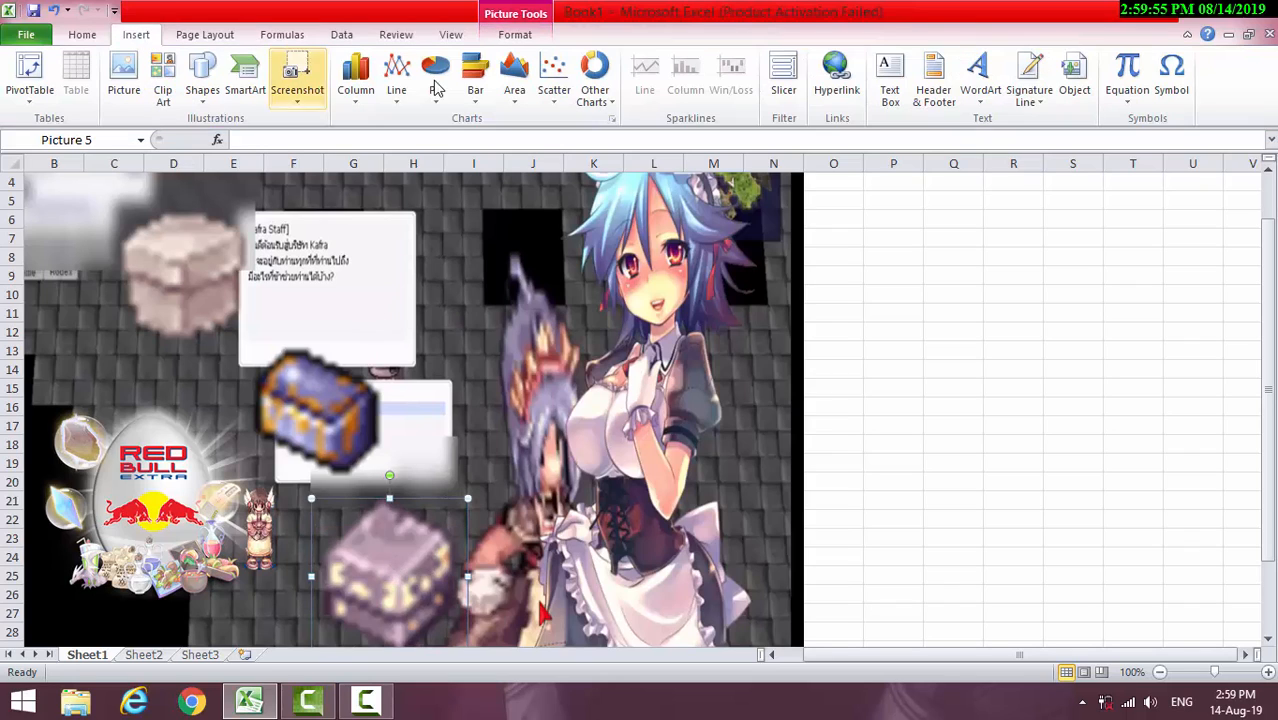
pyautogui.click(980, 80)
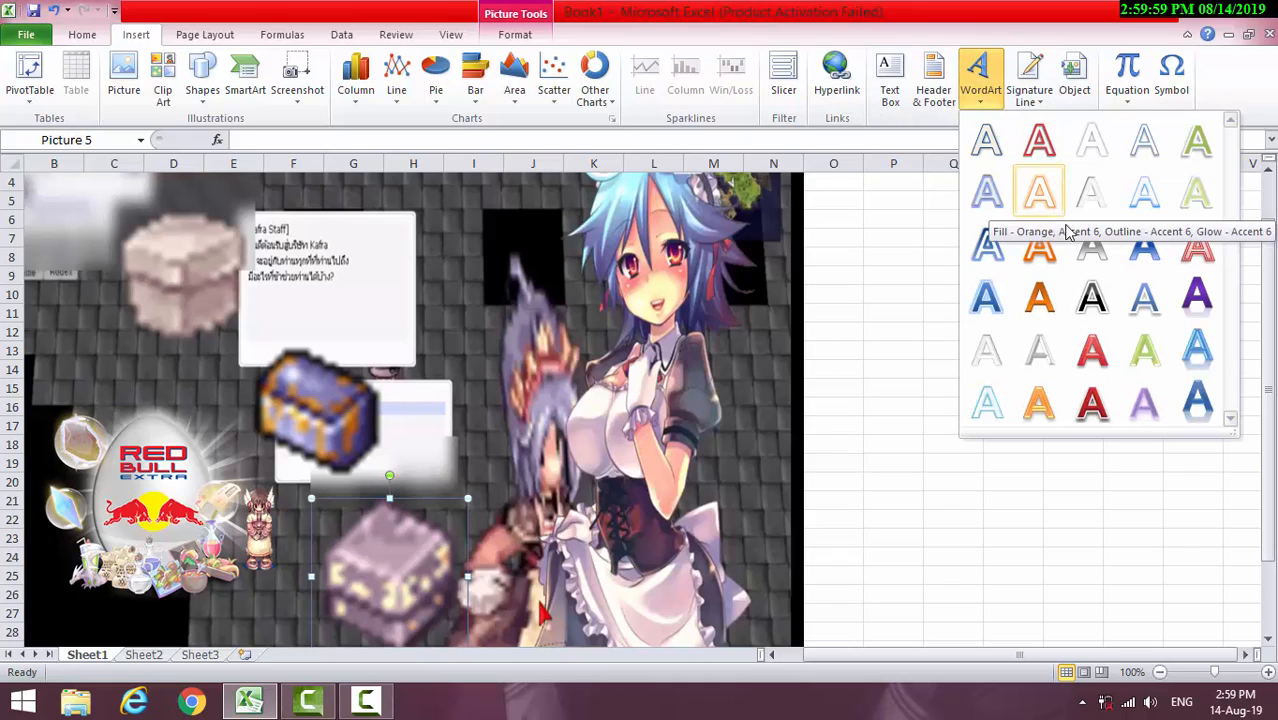
pyautogui.click(1092, 350)
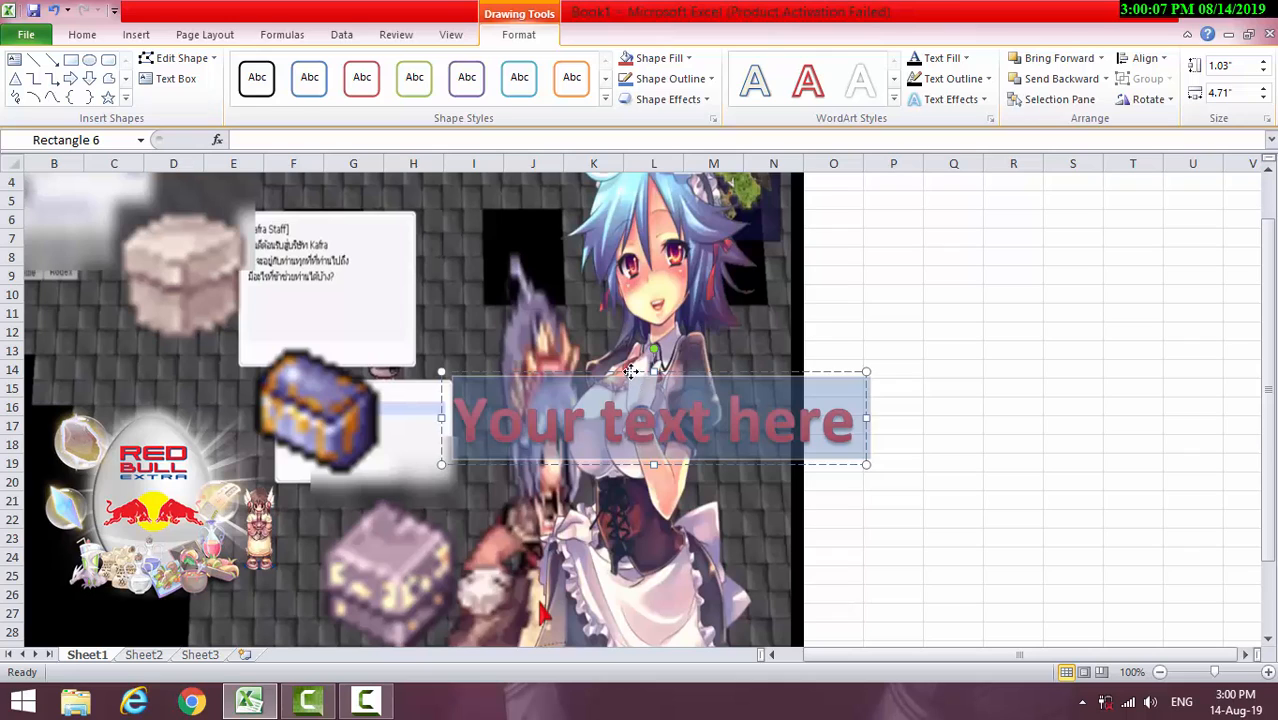
pyautogui.moveTo(631, 372); pyautogui.dragTo(456, 238)
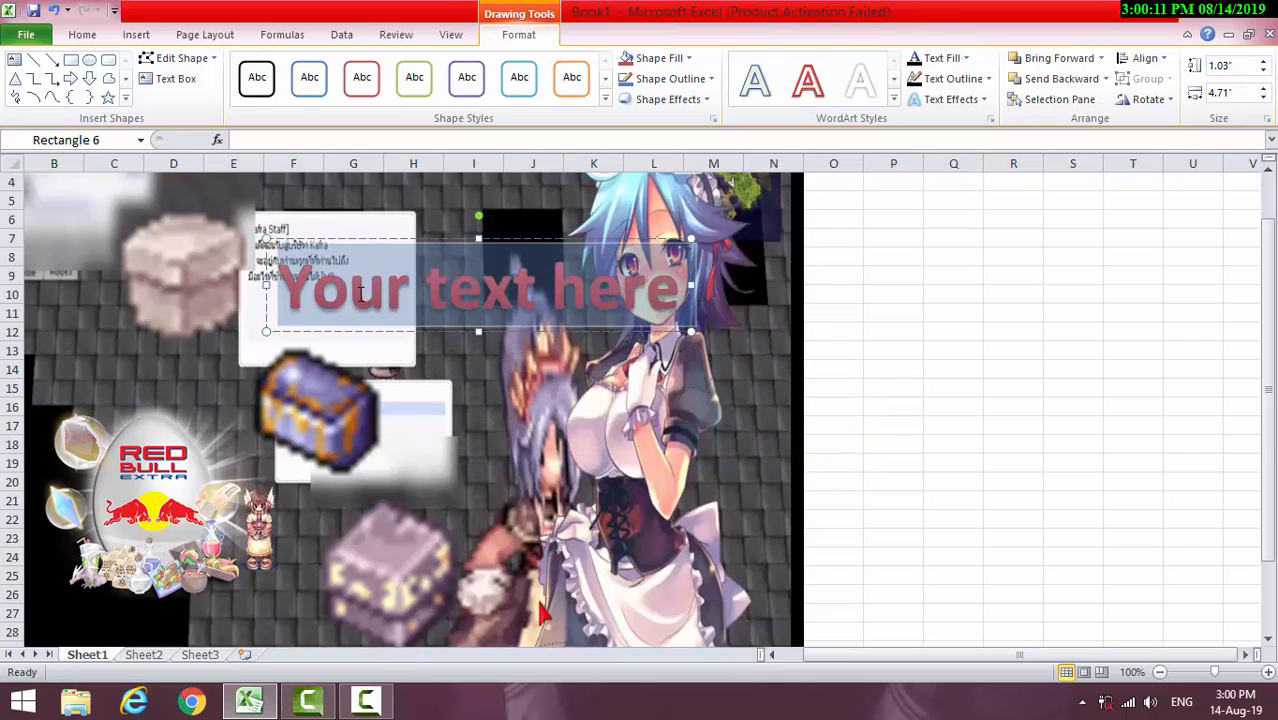
# Replace the WordArt placeholder text with "เปิด Gift Box 1000 ea"
pyautogui.press('Delete')
pyautogui.press('`')
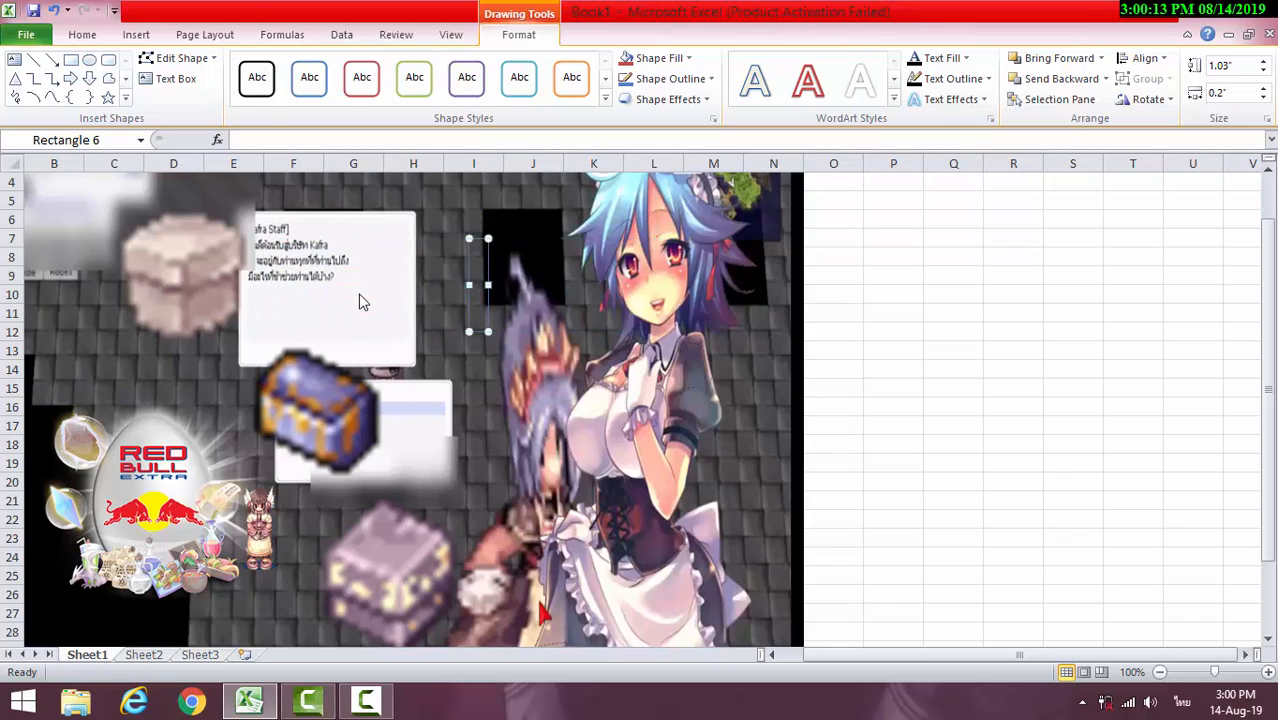
pyautogui.write('เ')
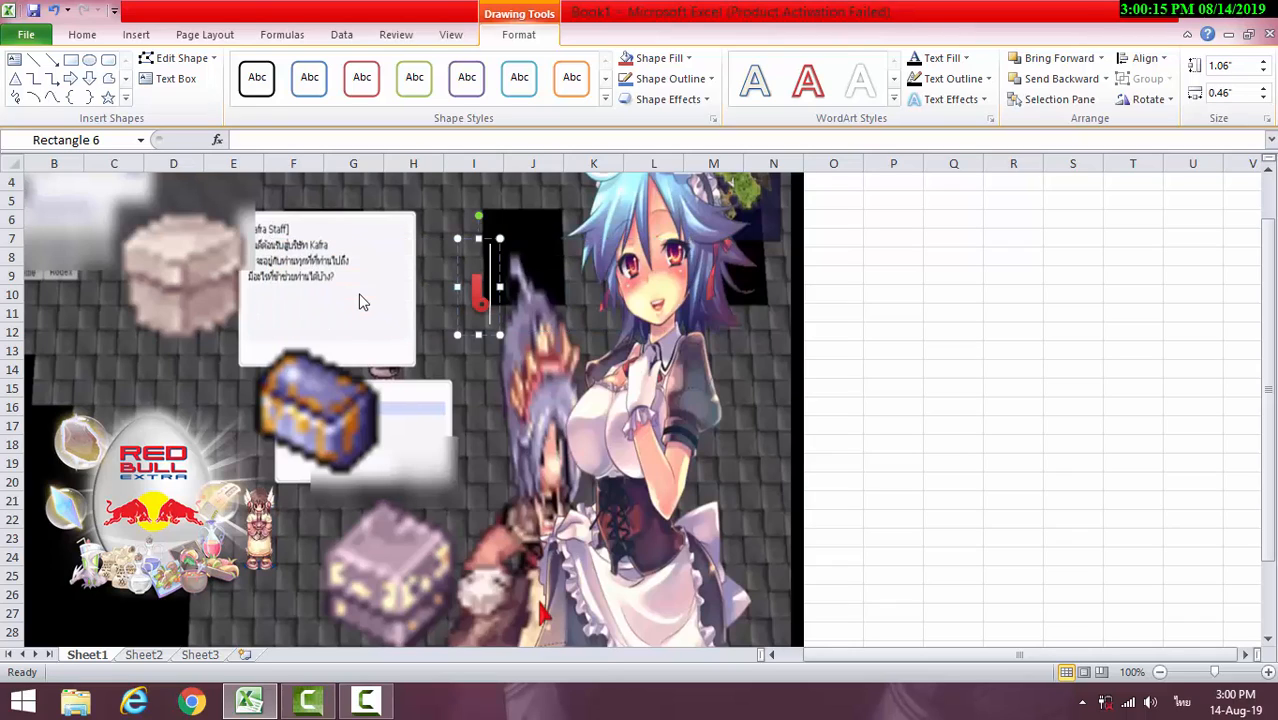
pyautogui.write('ปิด')
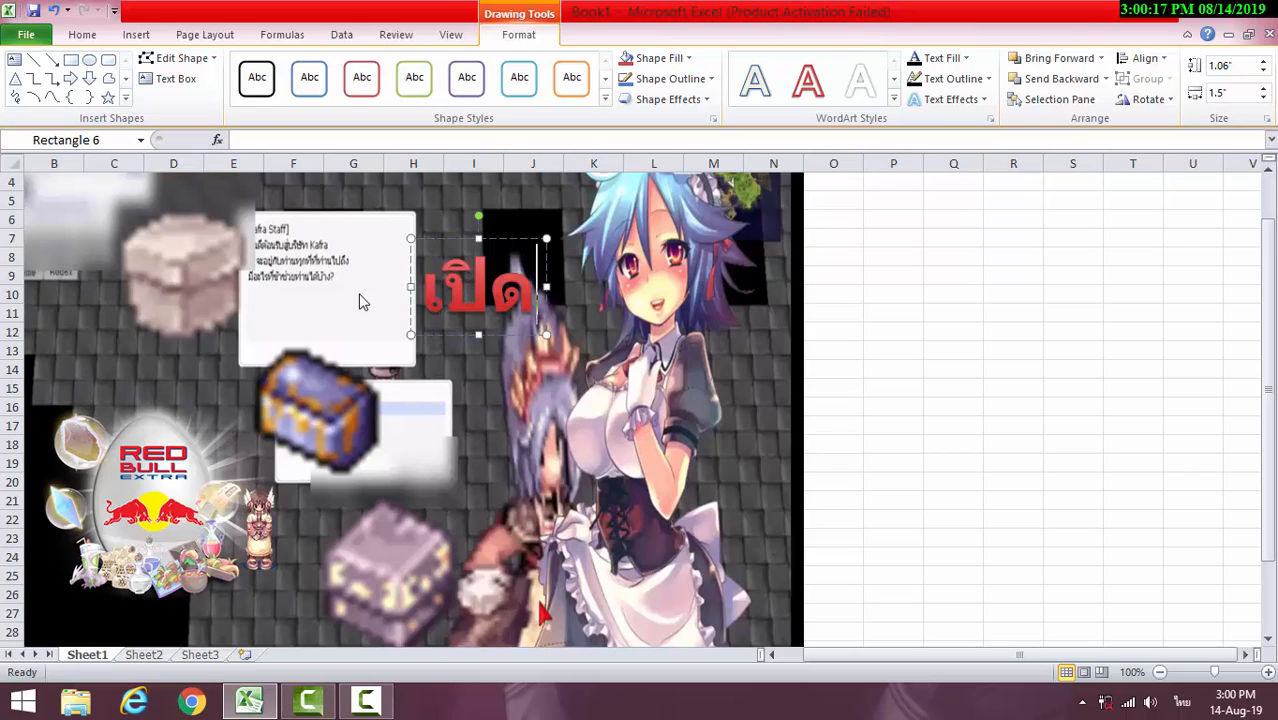
pyautogui.write(' ฌ')
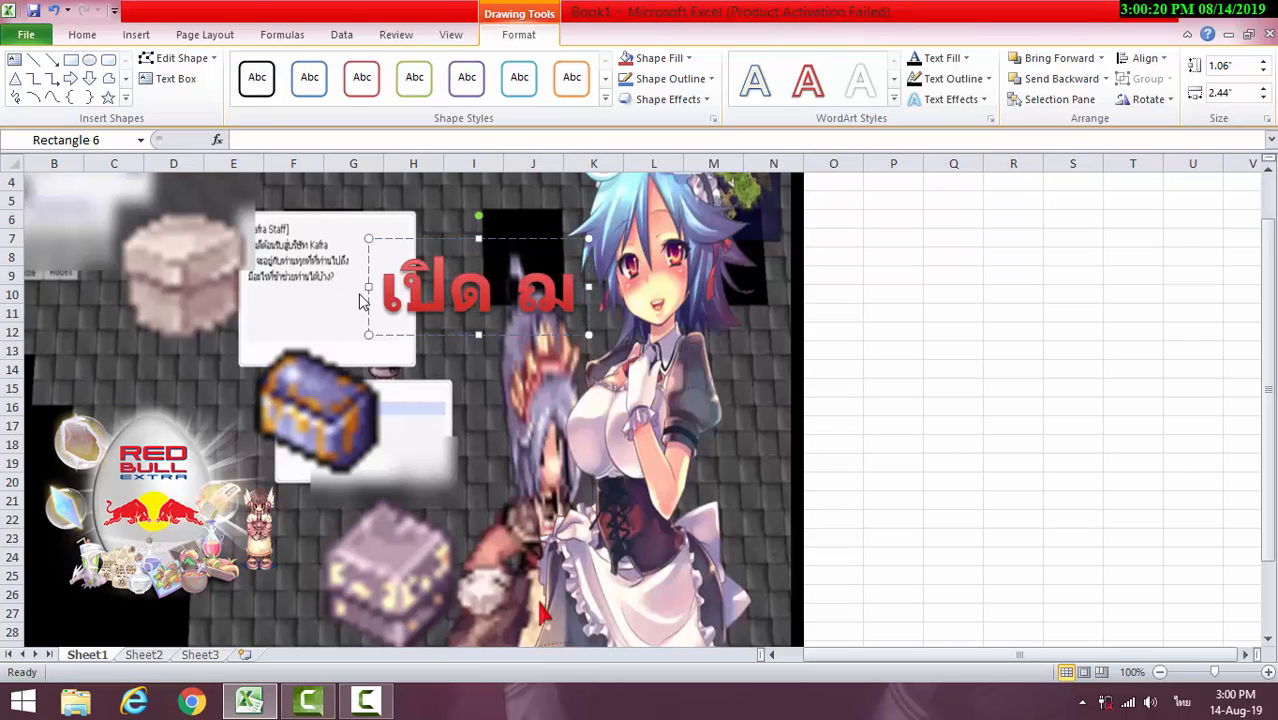
pyautogui.press('BackSpace')
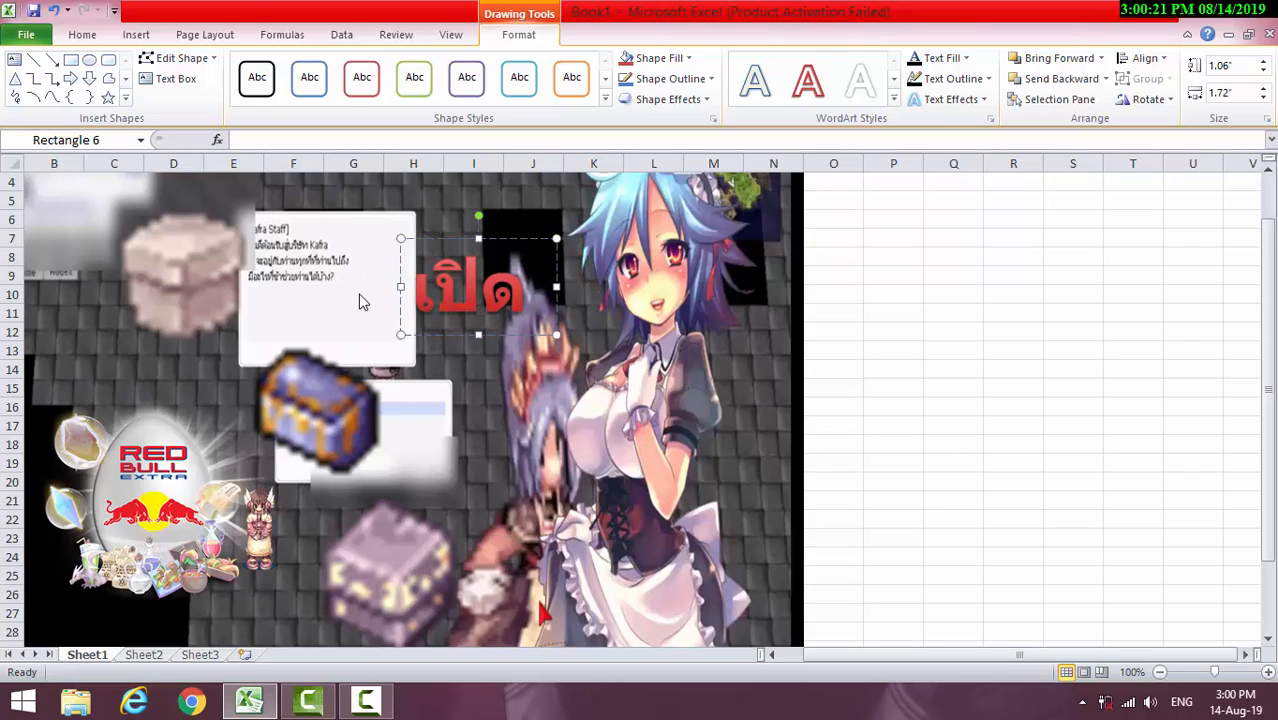
pyautogui.write('Gi')
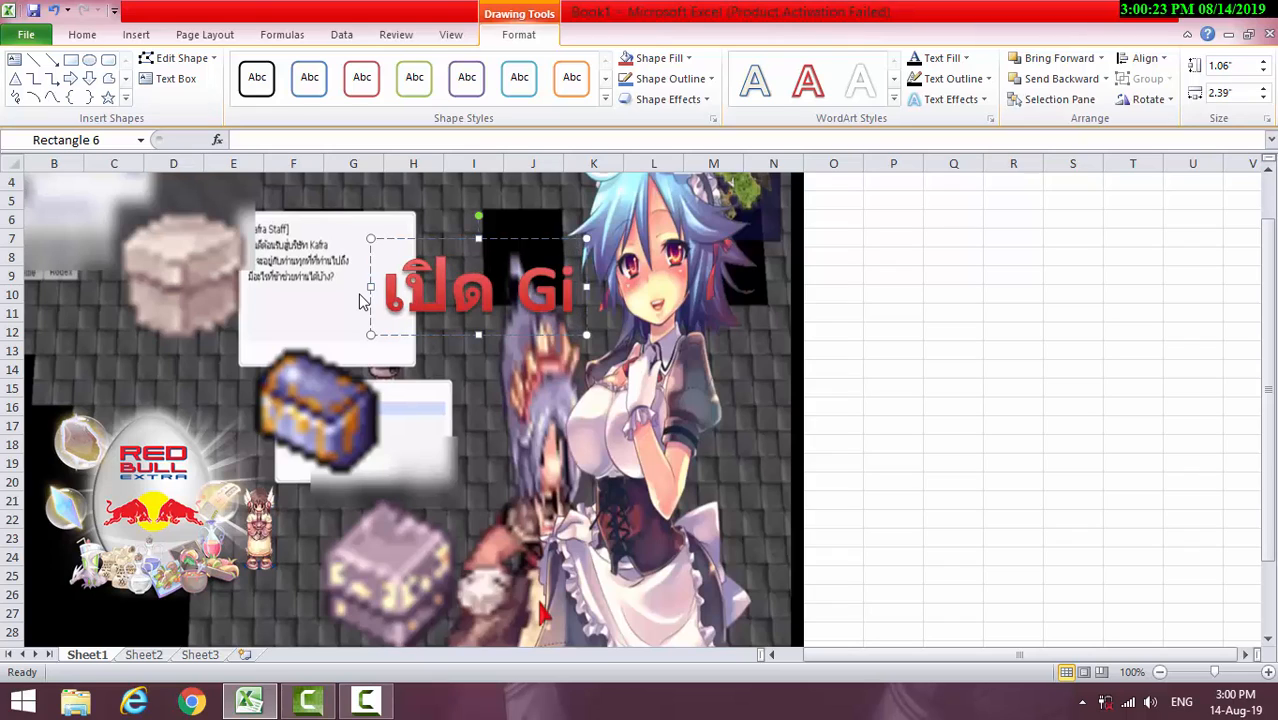
pyautogui.write('ft')
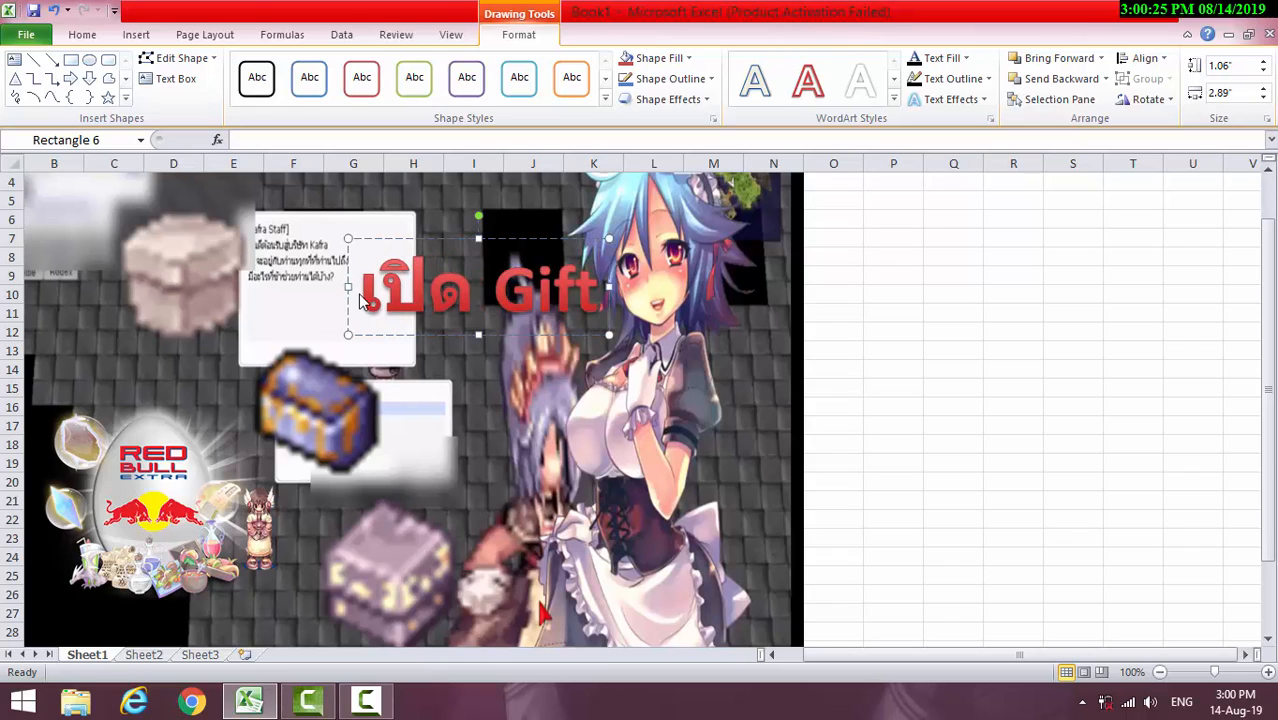
pyautogui.write(' b')
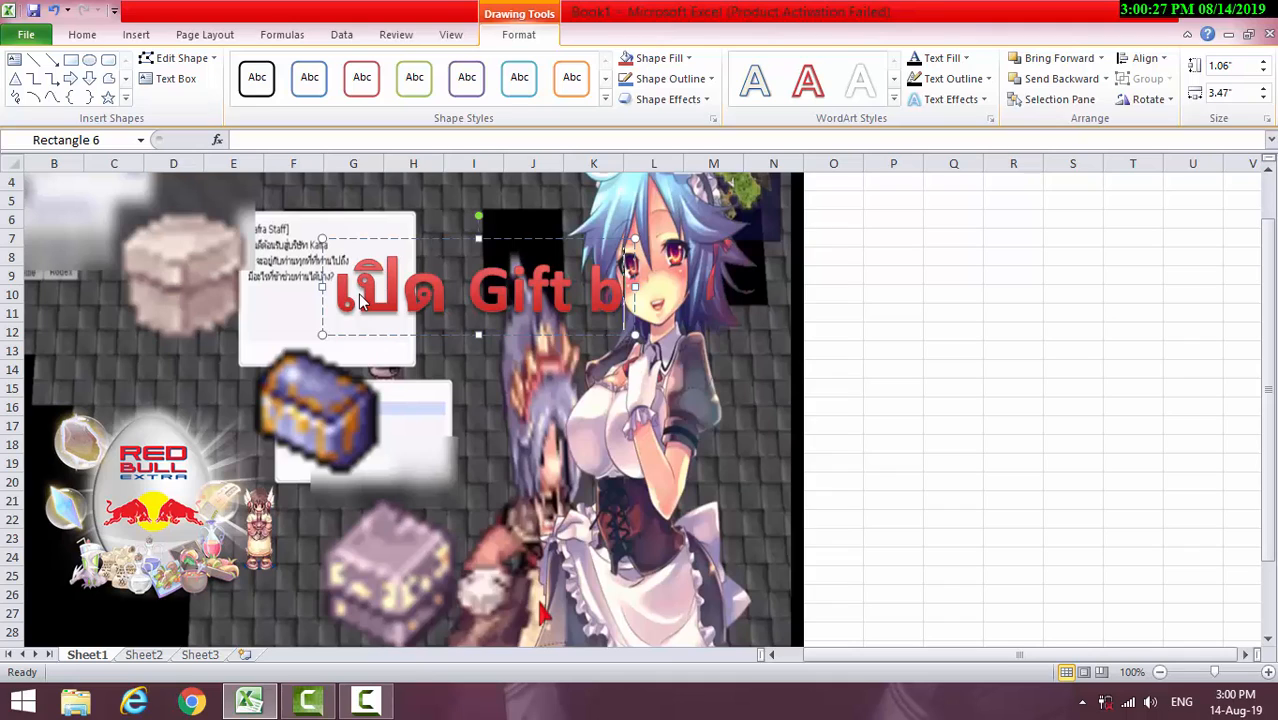
pyautogui.write('ox')
pyautogui.press('BackSpace')
pyautogui.press('BackSpace')
pyautogui.press('BackSpace')
pyautogui.write('Box')
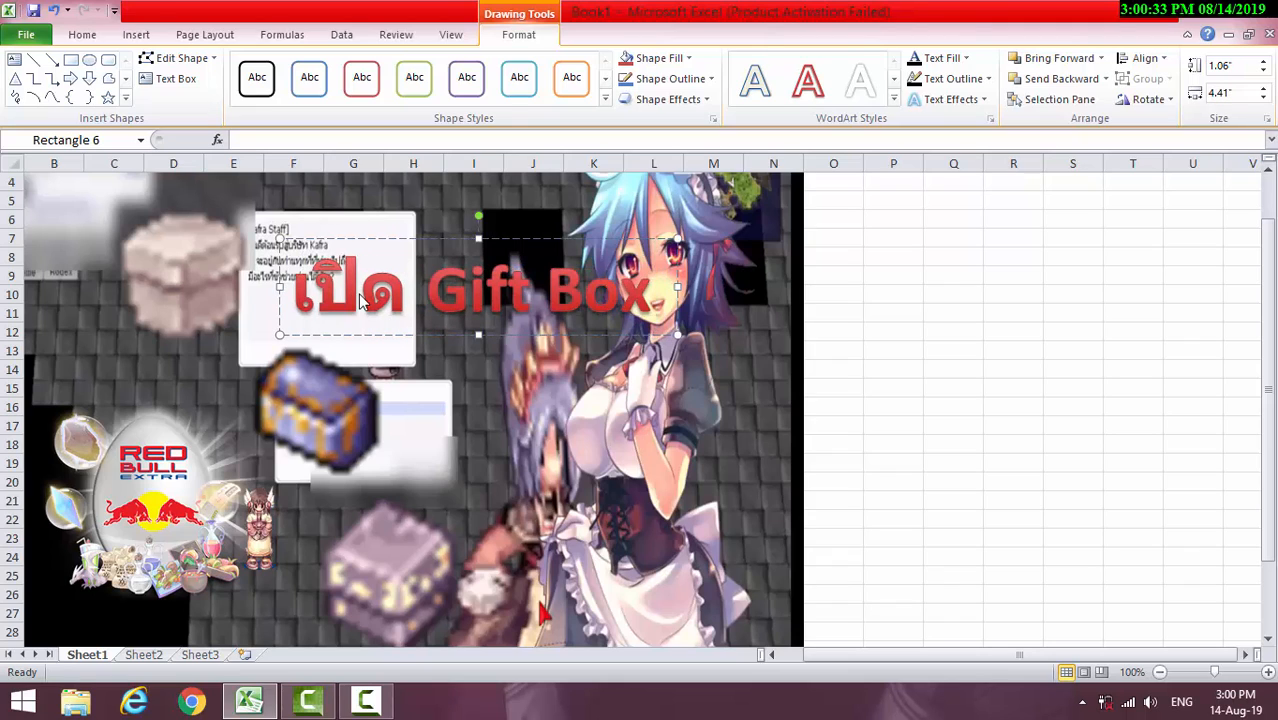
pyautogui.write(' 1000')
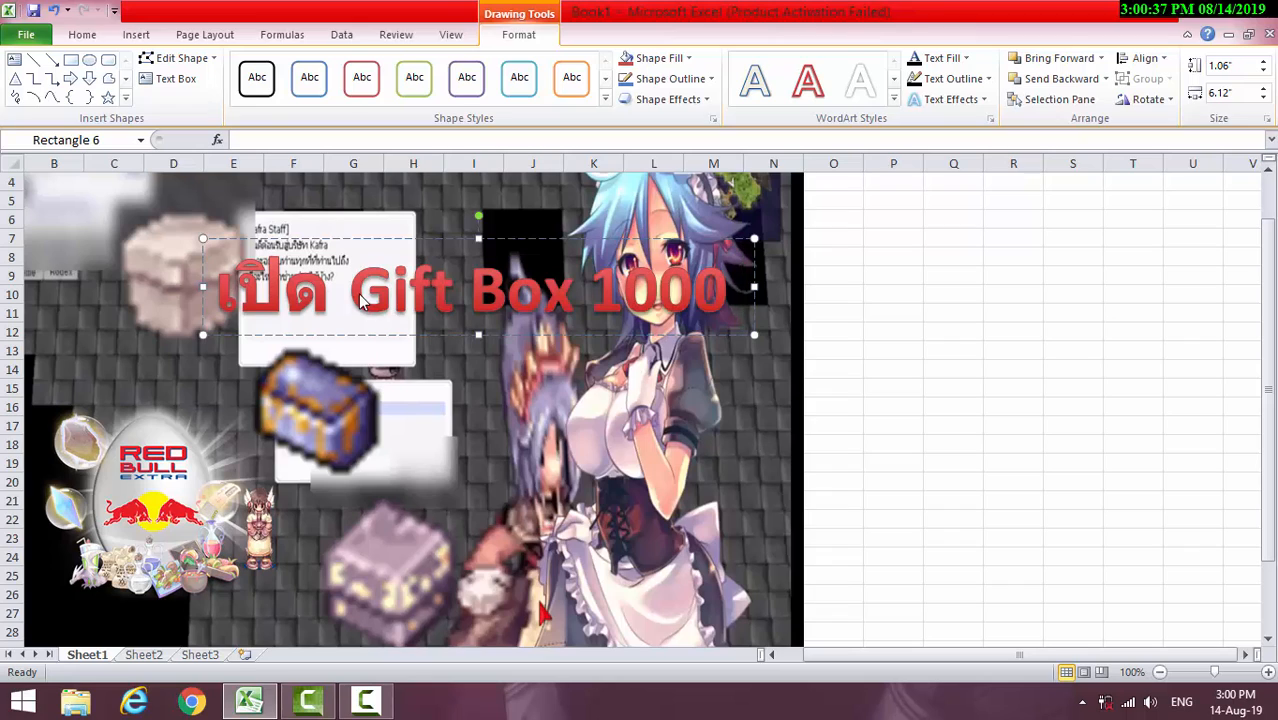
pyautogui.write(' ea')
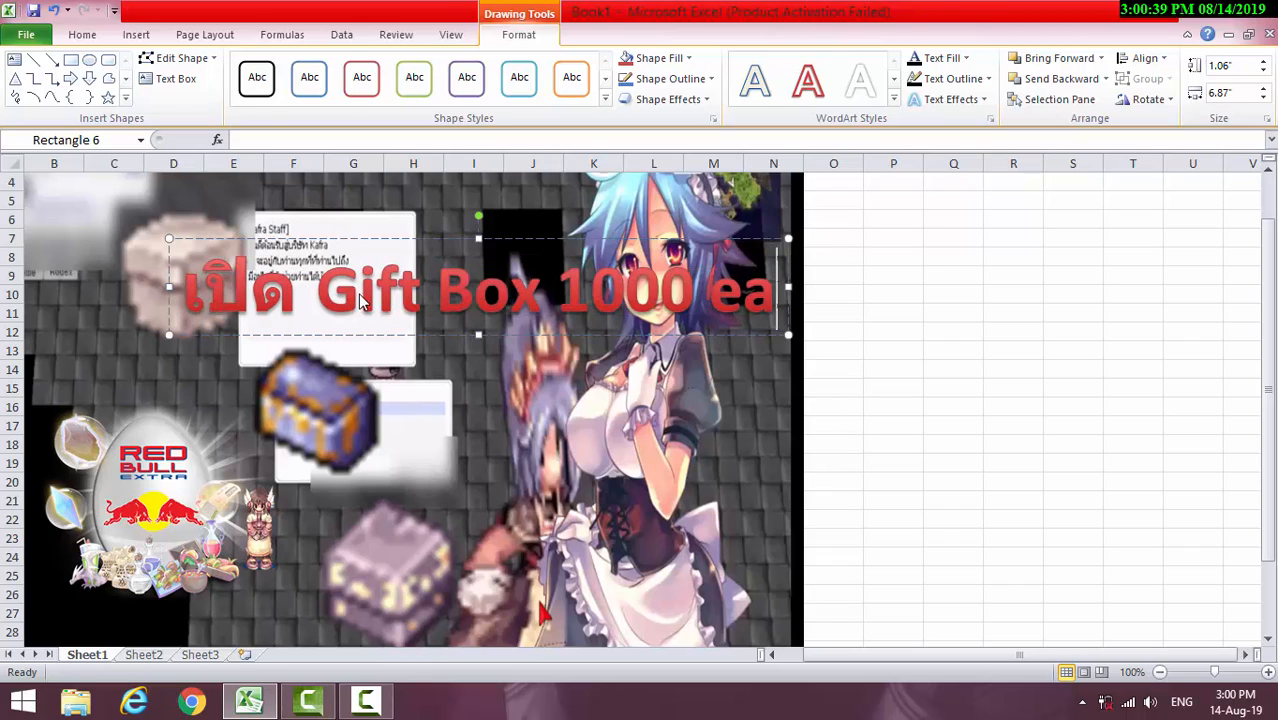
# Shift the pale box slightly up and left, and place the WordArt title across rows 7 to 12, spanning columns D to N
pyautogui.click(153, 258)
pyautogui.moveTo(153, 258); pyautogui.dragTo(118, 248)
pyautogui.click(518, 293)
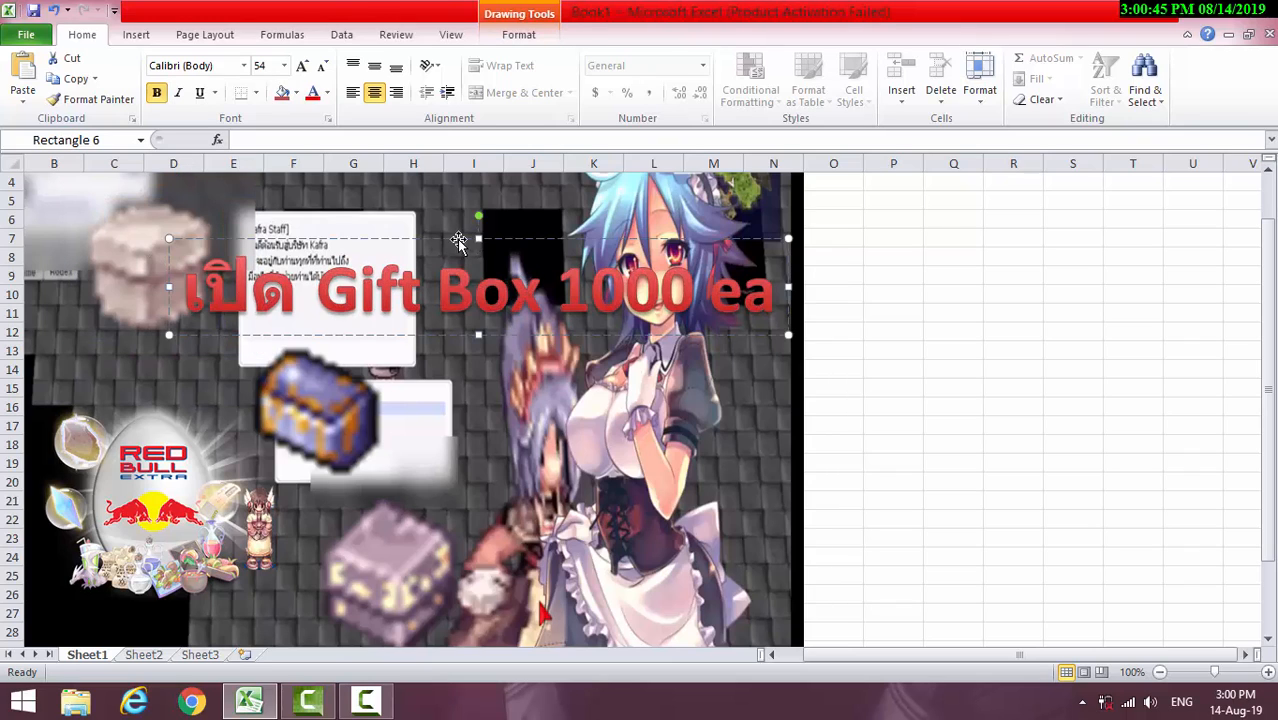
pyautogui.moveTo(458, 241); pyautogui.dragTo(473, 222)
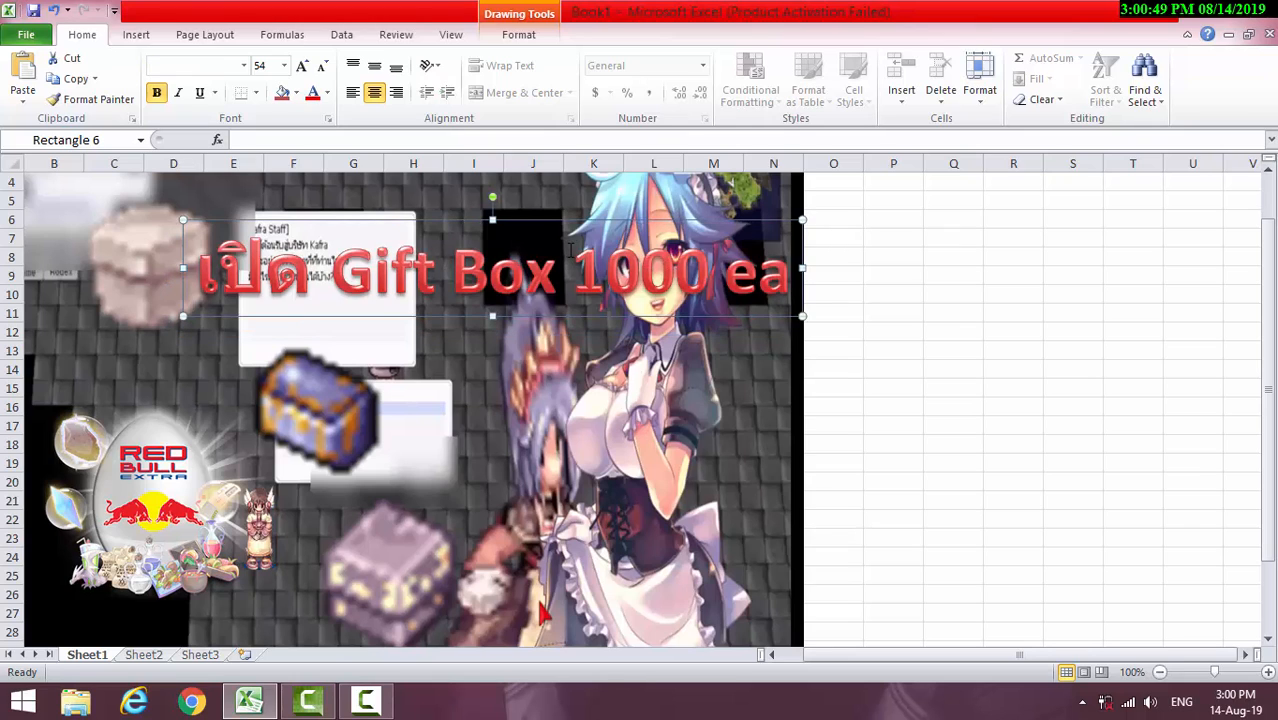
pyautogui.click(430, 222)
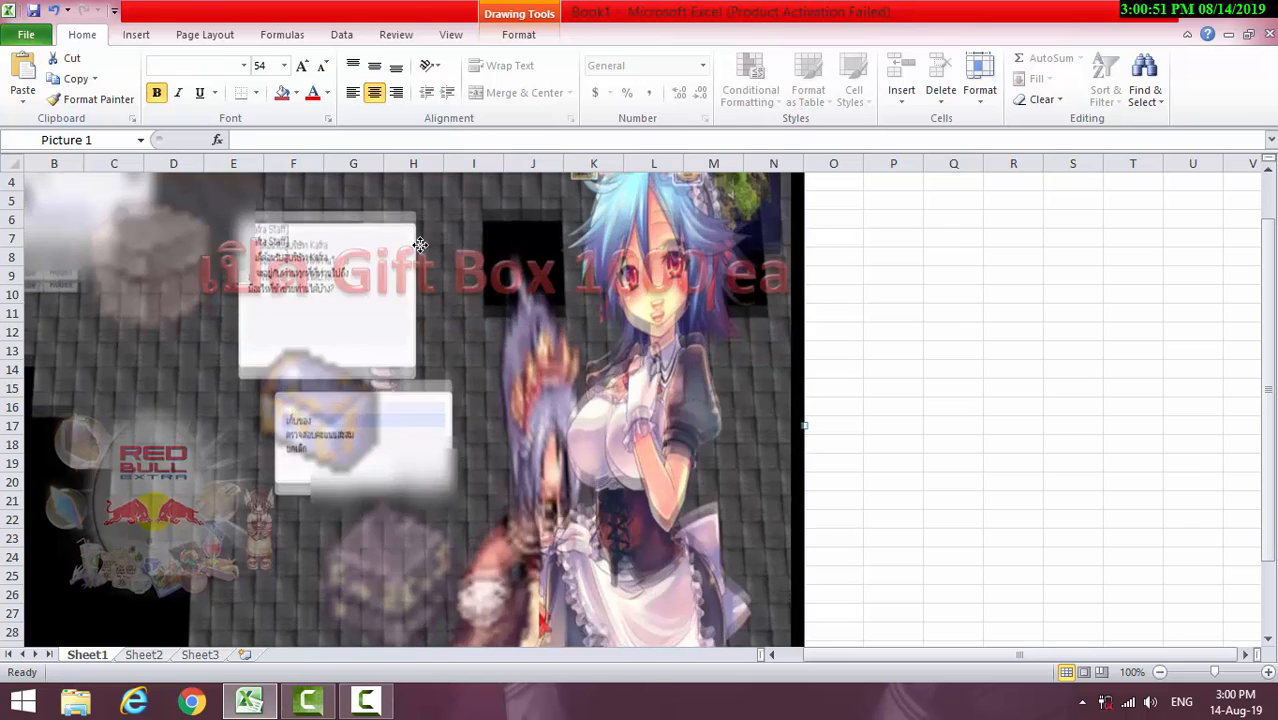
pyautogui.click(411, 258)
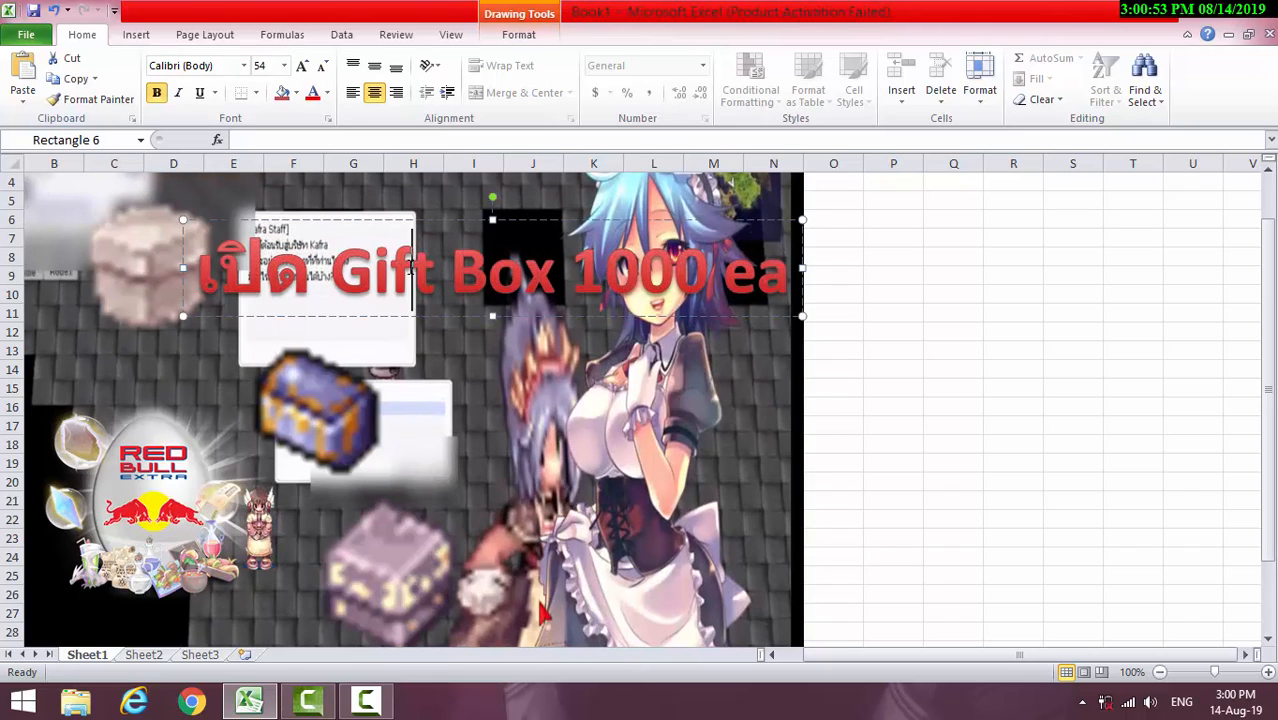
pyautogui.click(443, 227)
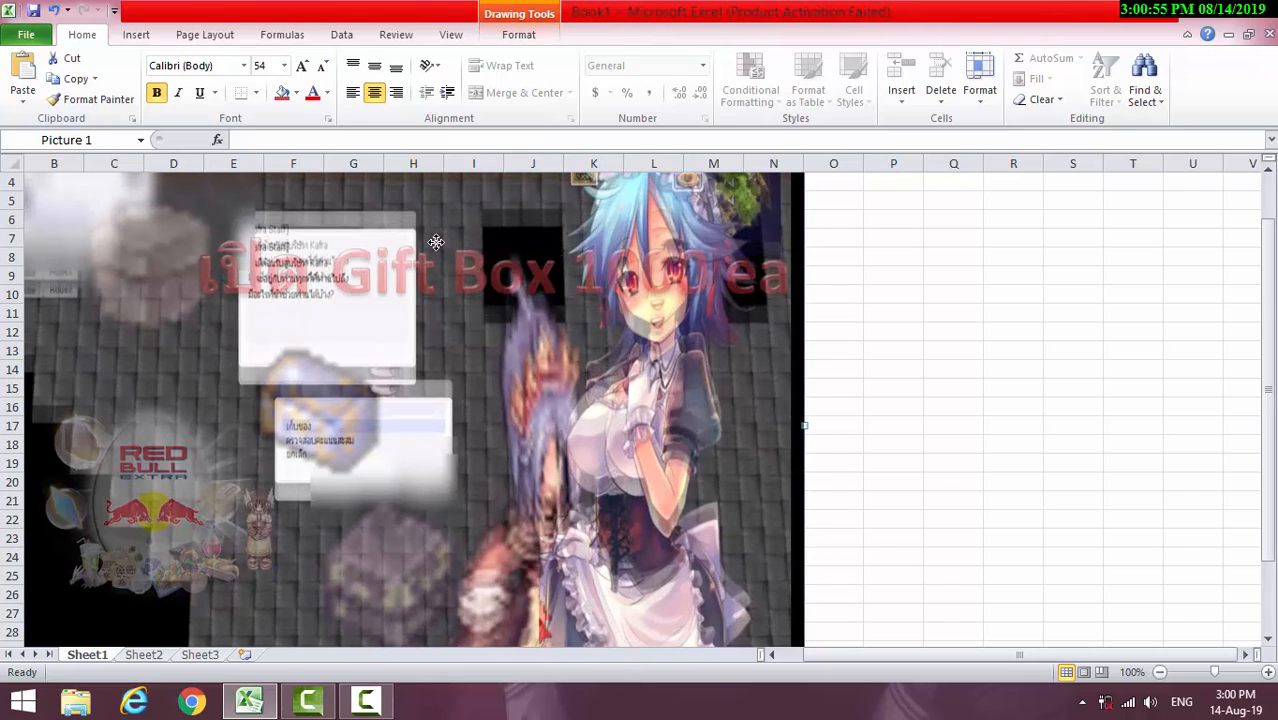
pyautogui.click(446, 252)
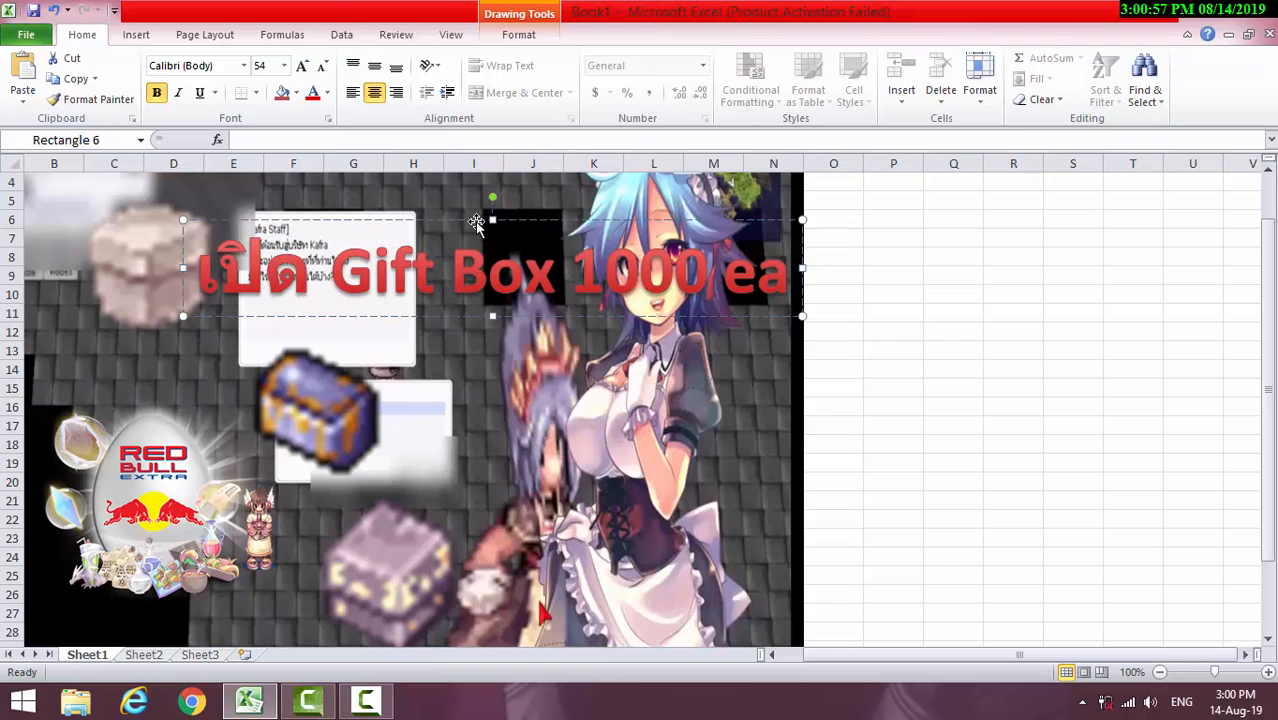
pyautogui.moveTo(476, 222); pyautogui.dragTo(459, 244)
# Nudge the pale box and the blue chest further left beside the WordArt title
pyautogui.click(145, 246)
pyautogui.moveTo(140, 254); pyautogui.dragTo(118, 250)
pyautogui.click(315, 415)
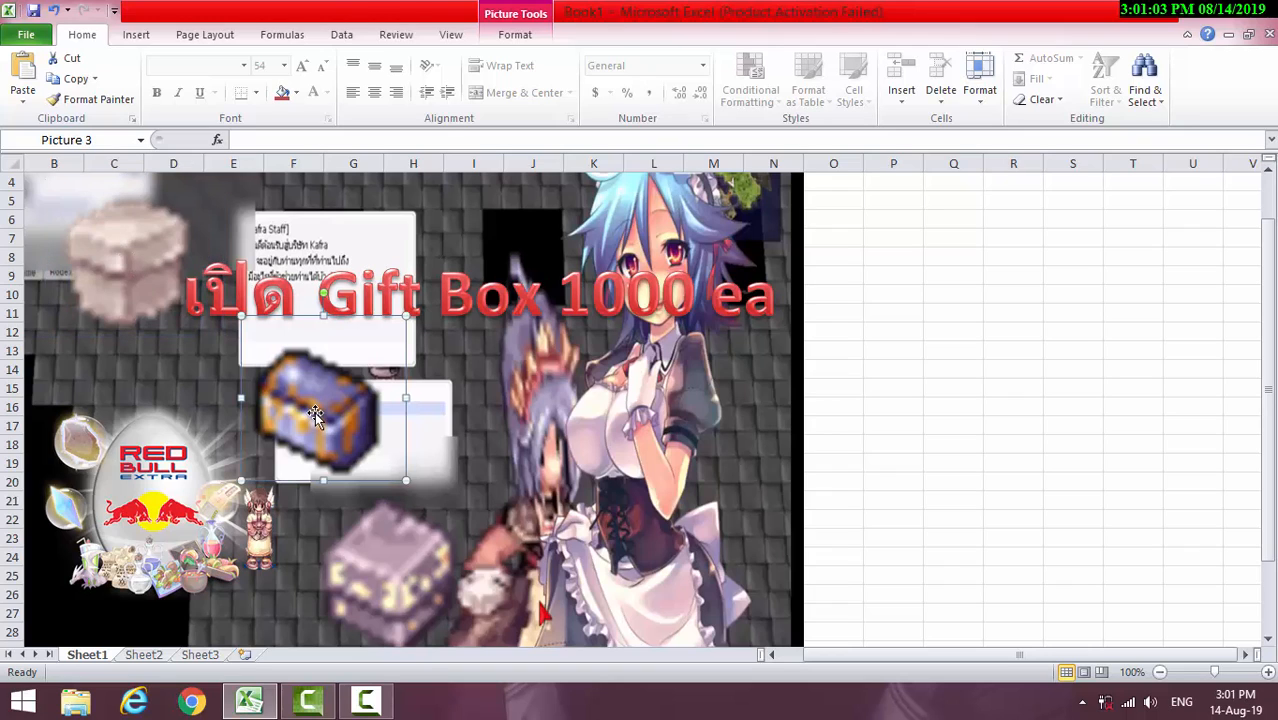
pyautogui.moveTo(320, 412); pyautogui.dragTo(298, 415)
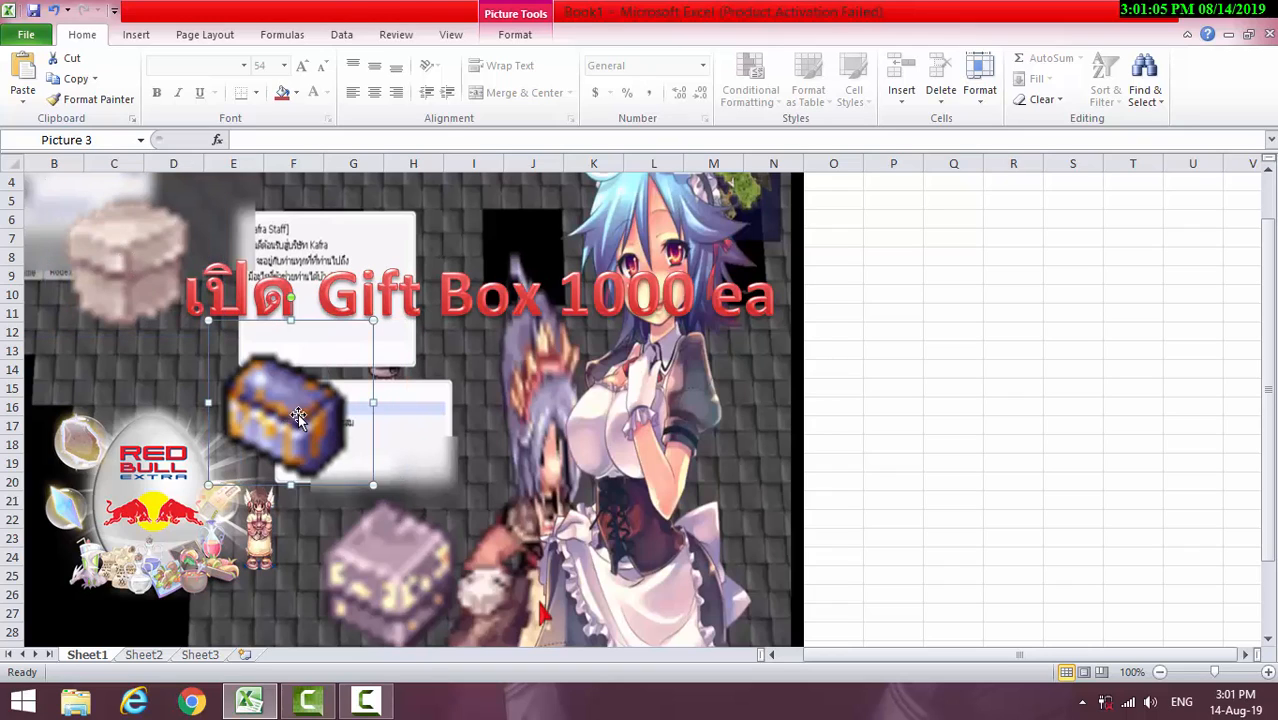
pyautogui.click(500, 307)
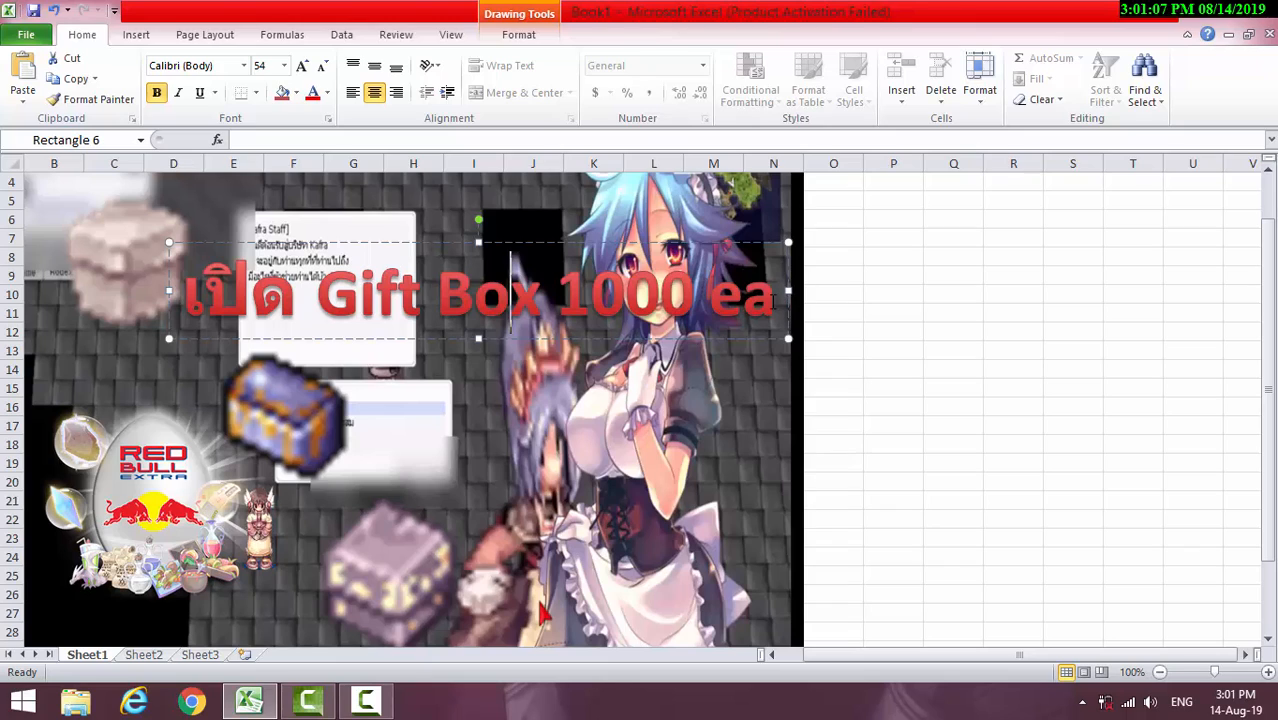
pyautogui.moveTo(785, 295); pyautogui.dragTo(234, 292)
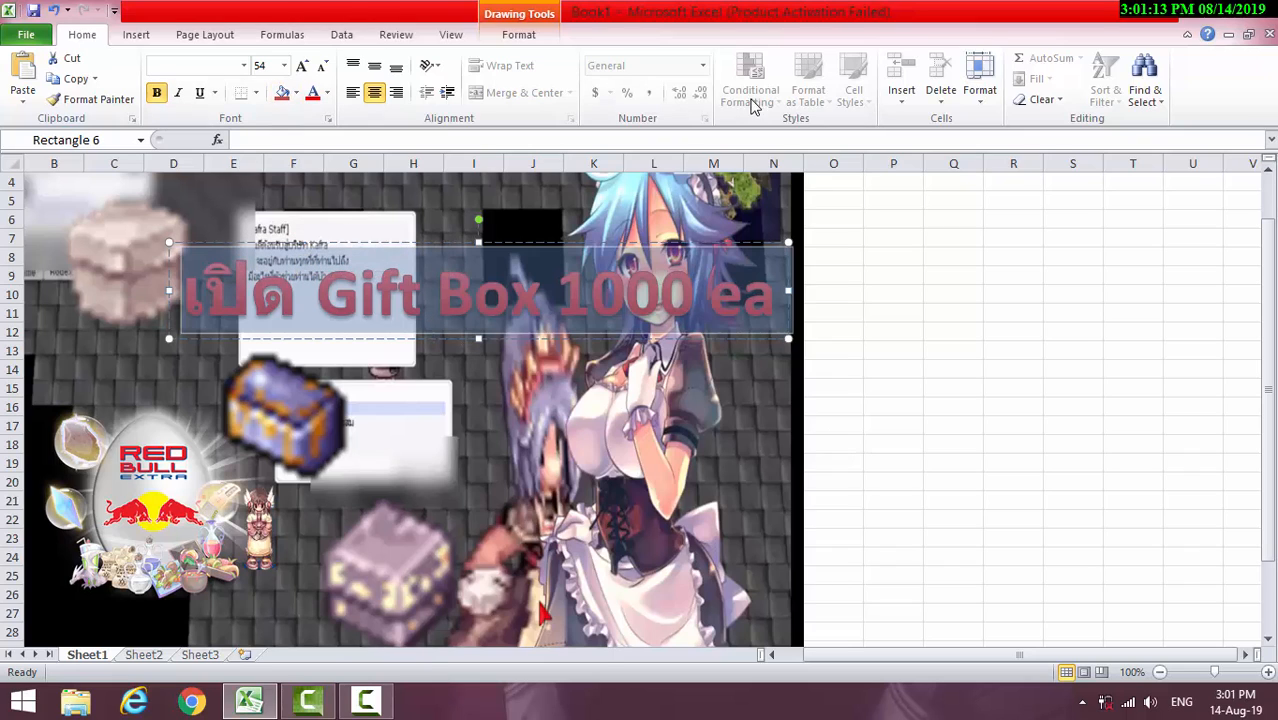
pyautogui.click(340, 35)
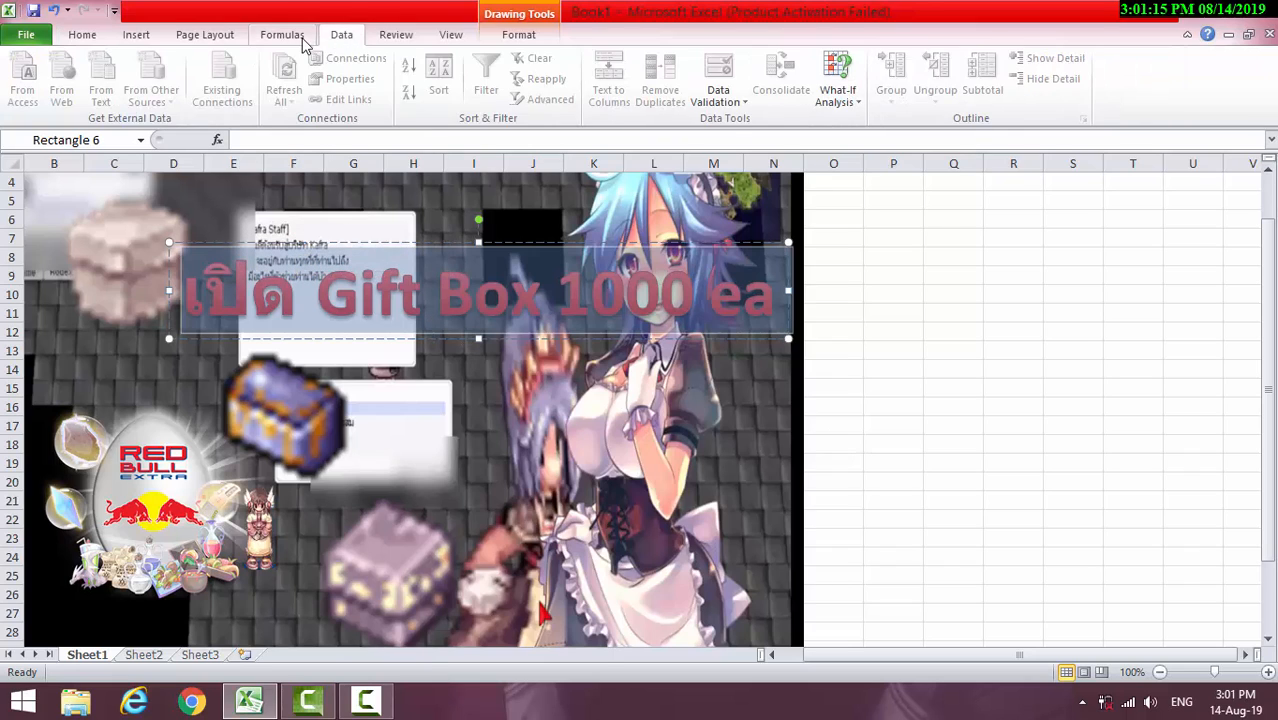
pyautogui.click(283, 38)
pyautogui.click(205, 36)
pyautogui.click(137, 36)
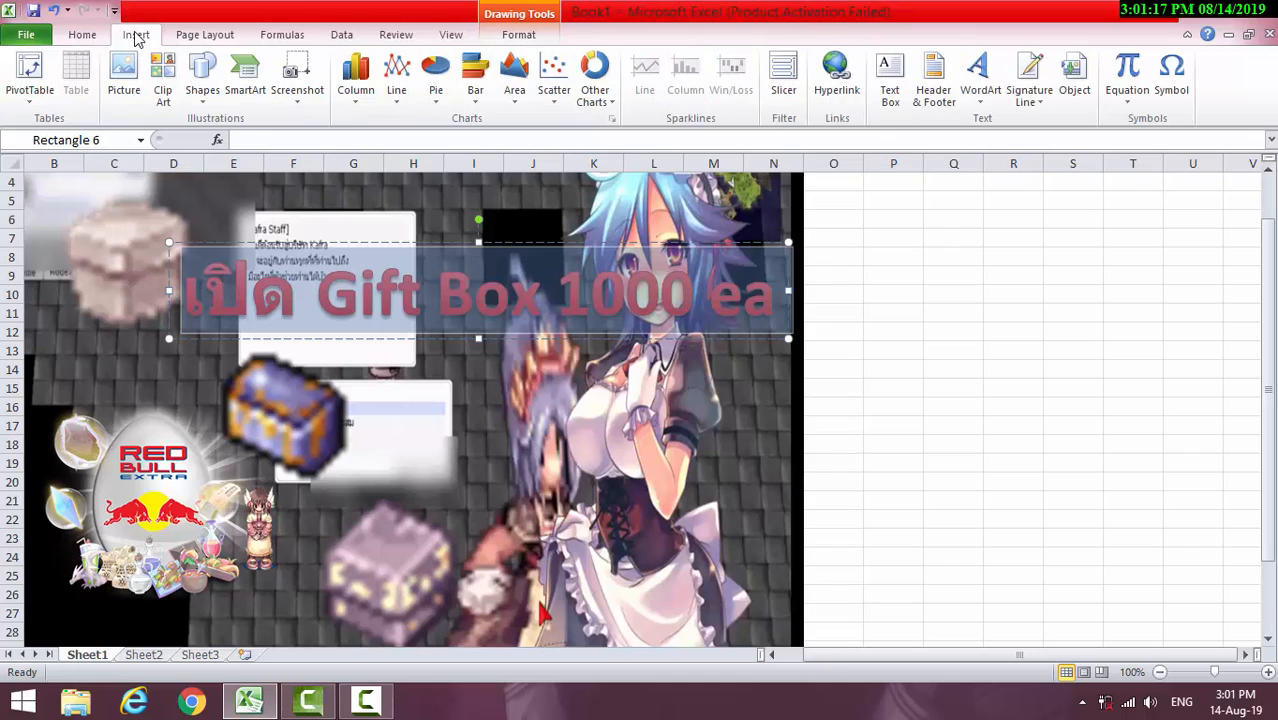
pyautogui.click(84, 36)
pyautogui.scroll(-2, 178, 37)
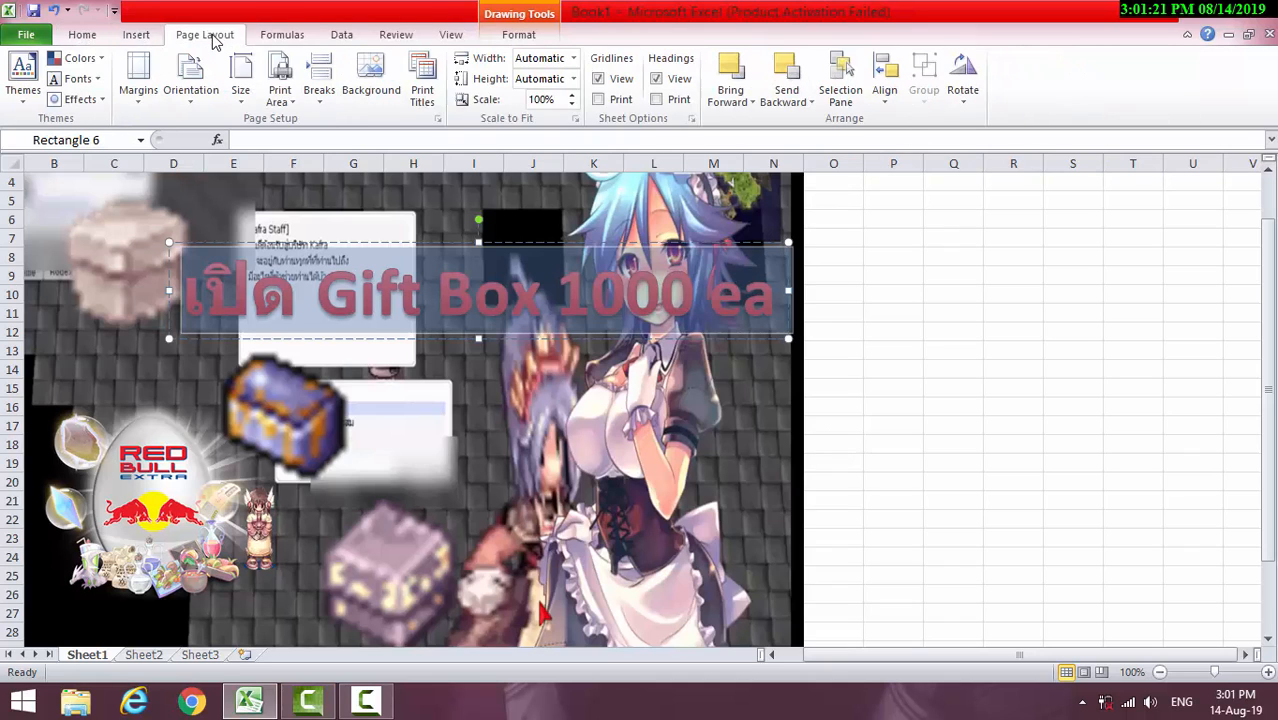
pyautogui.click(275, 37)
pyautogui.click(205, 36)
pyautogui.click(124, 37)
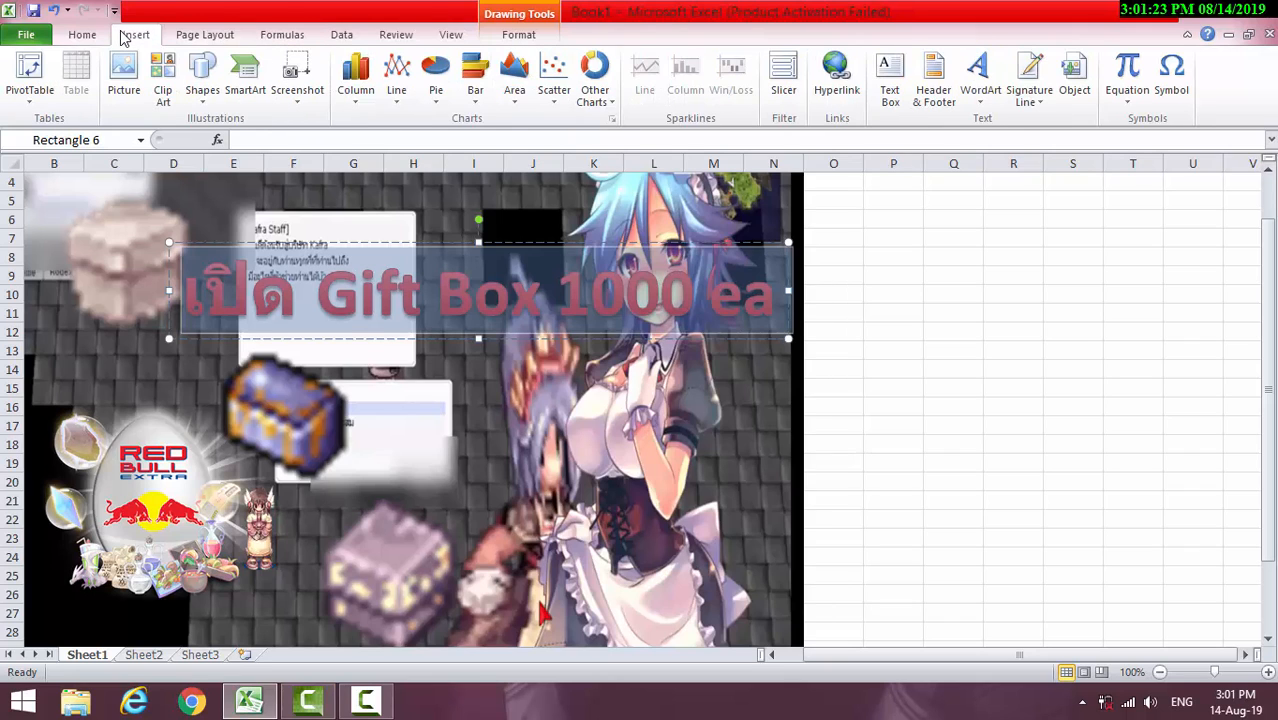
pyautogui.click(205, 36)
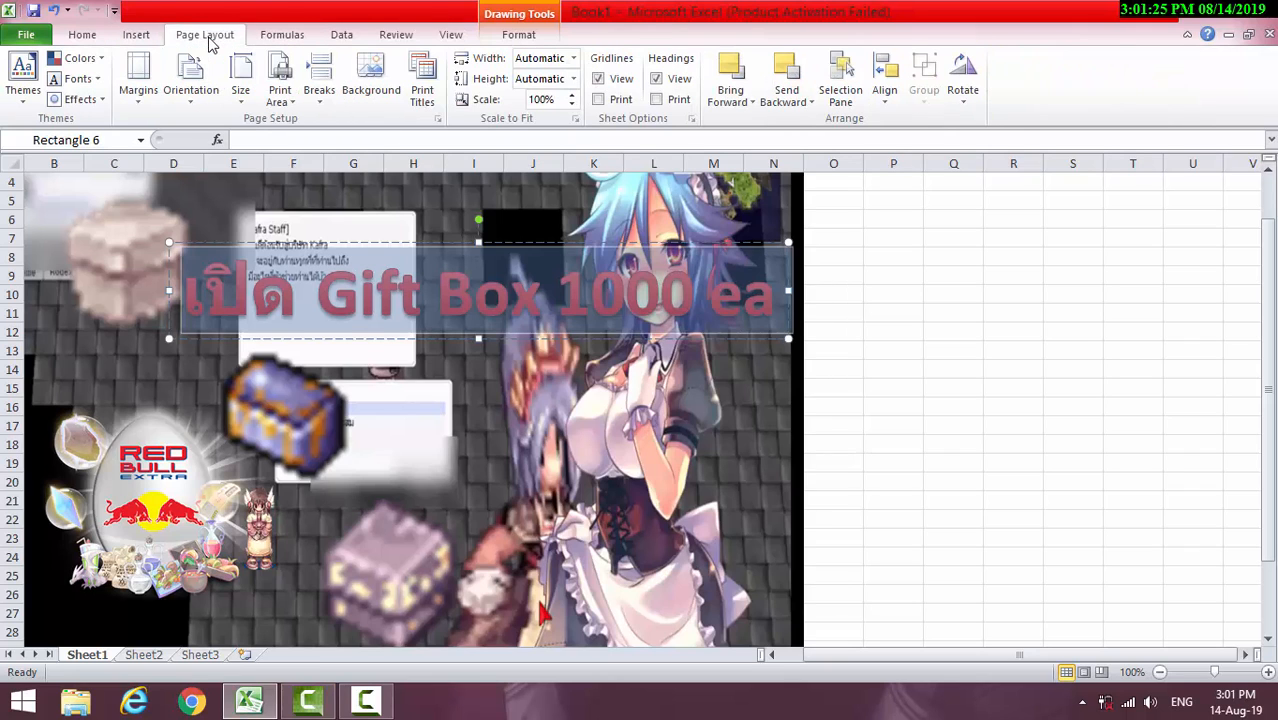
pyautogui.click(78, 99)
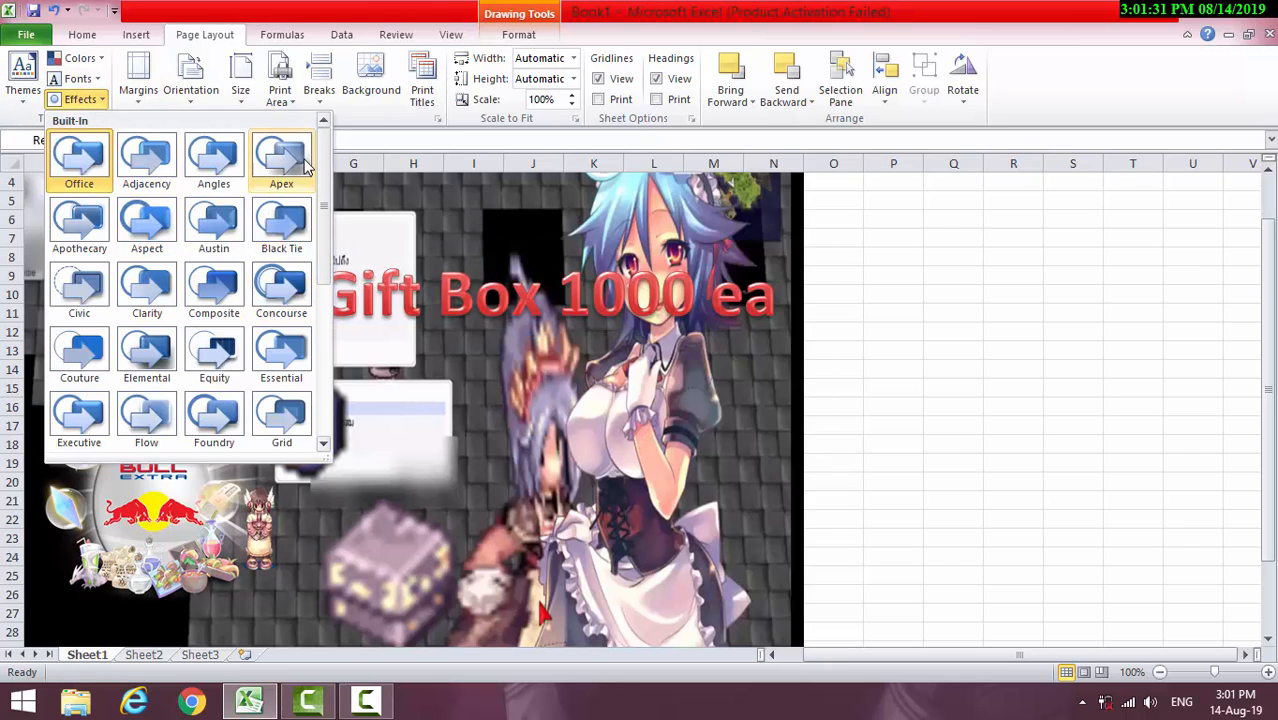
pyautogui.moveTo(325, 152)
pyautogui.mouseDown()
pyautogui.moveTo(332, 305)
pyautogui.moveTo(343, 266)
pyautogui.moveTo(332, 165)
pyautogui.mouseUp()
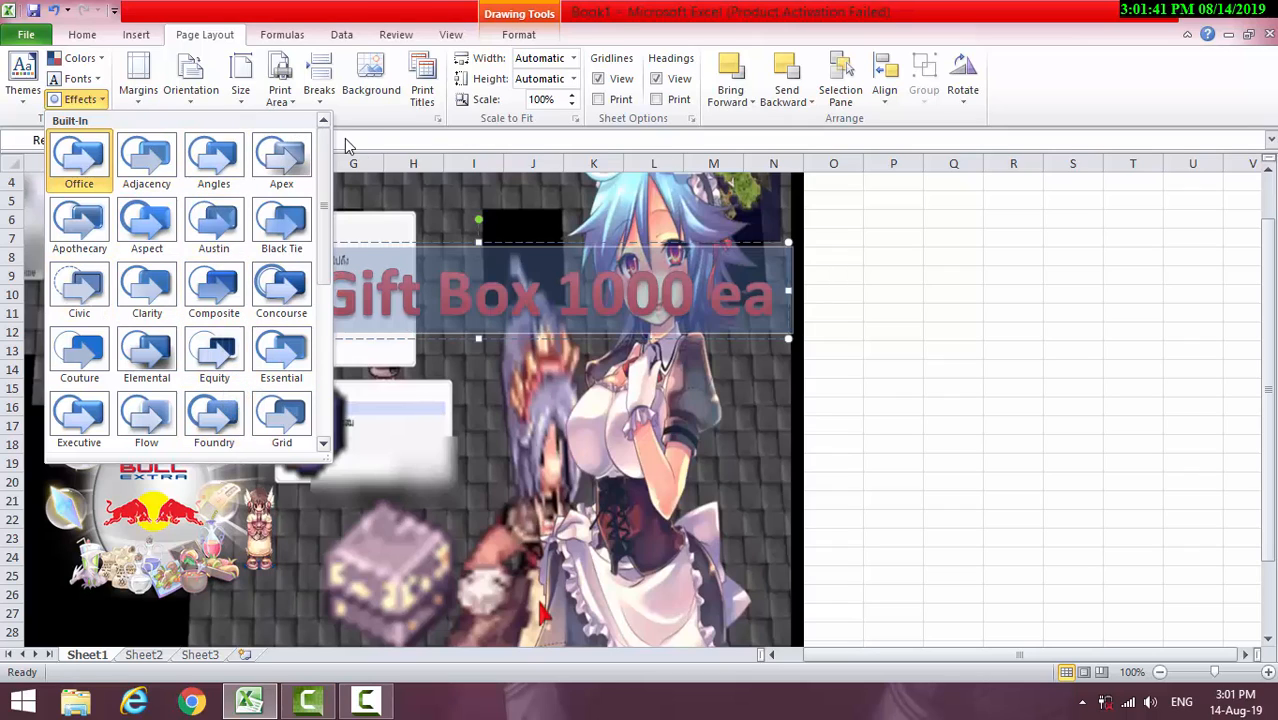
pyautogui.click(385, 142)
pyautogui.click(882, 289)
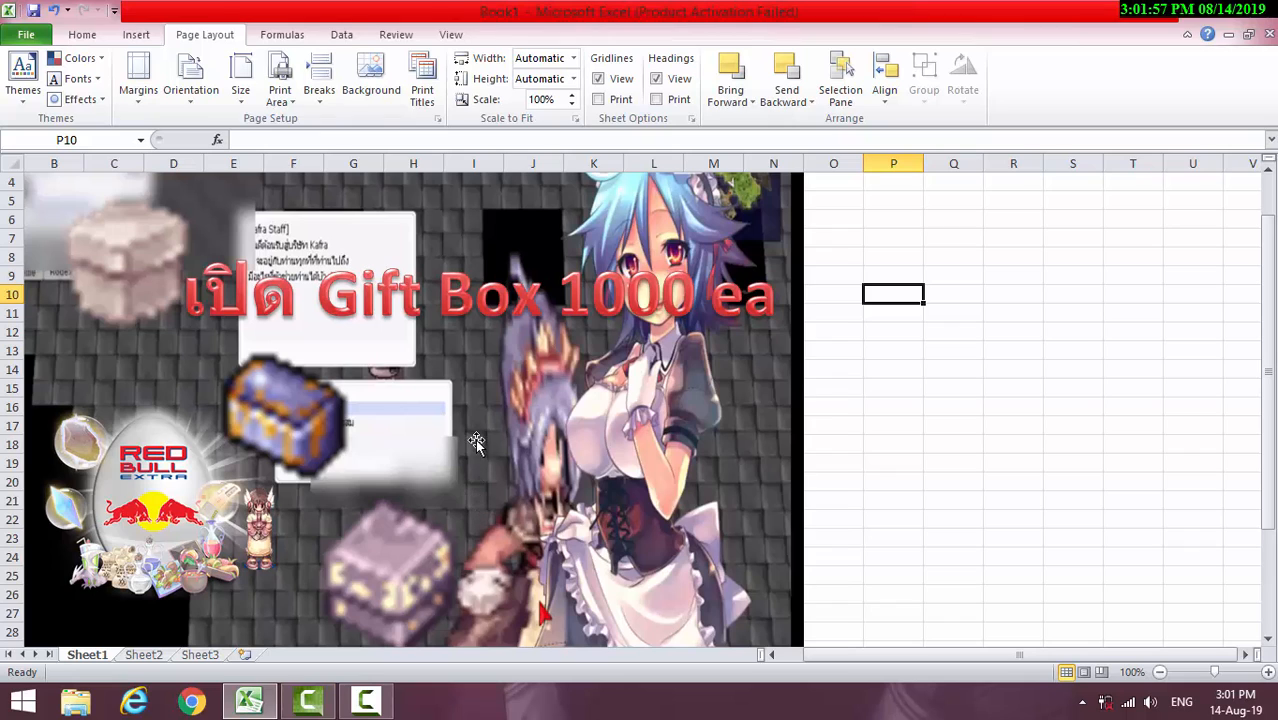
# Insert WordArt in the Fill - White, Gradient Outline - Accent 1 style and move it beside the blue chest, around rows 14 to 19
pyautogui.click(290, 36)
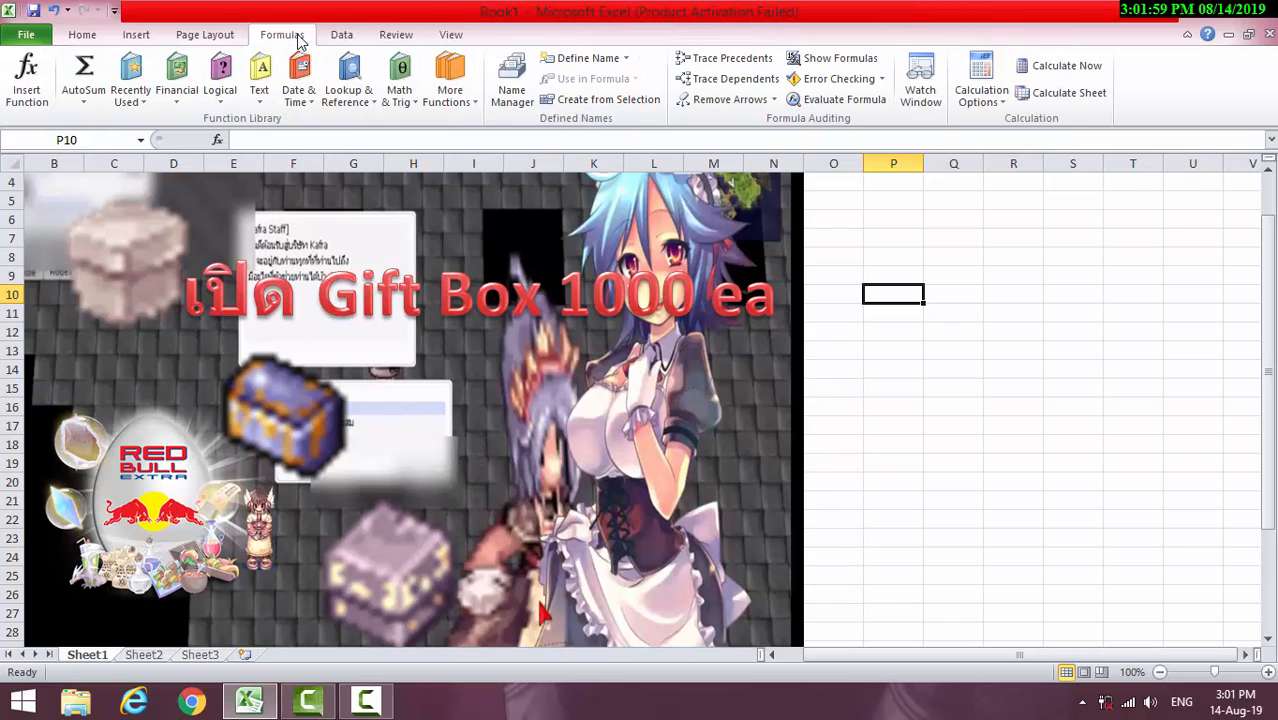
pyautogui.click(88, 36)
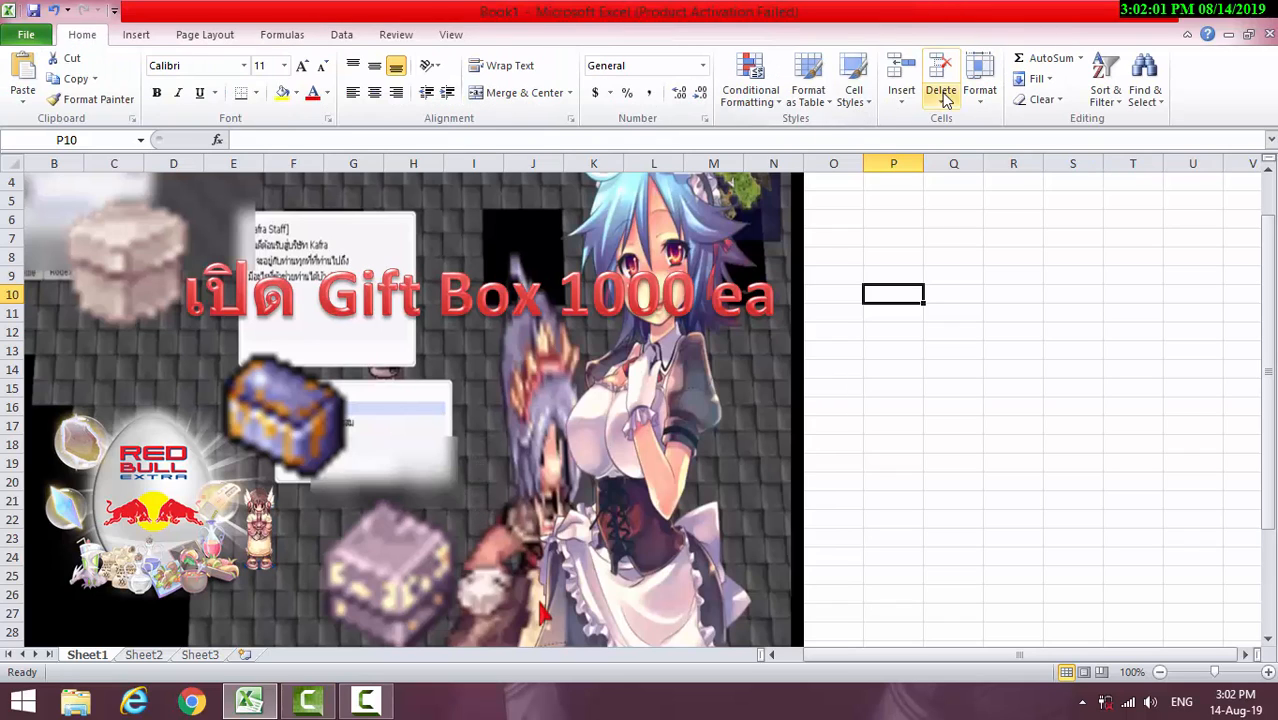
pyautogui.click(136, 36)
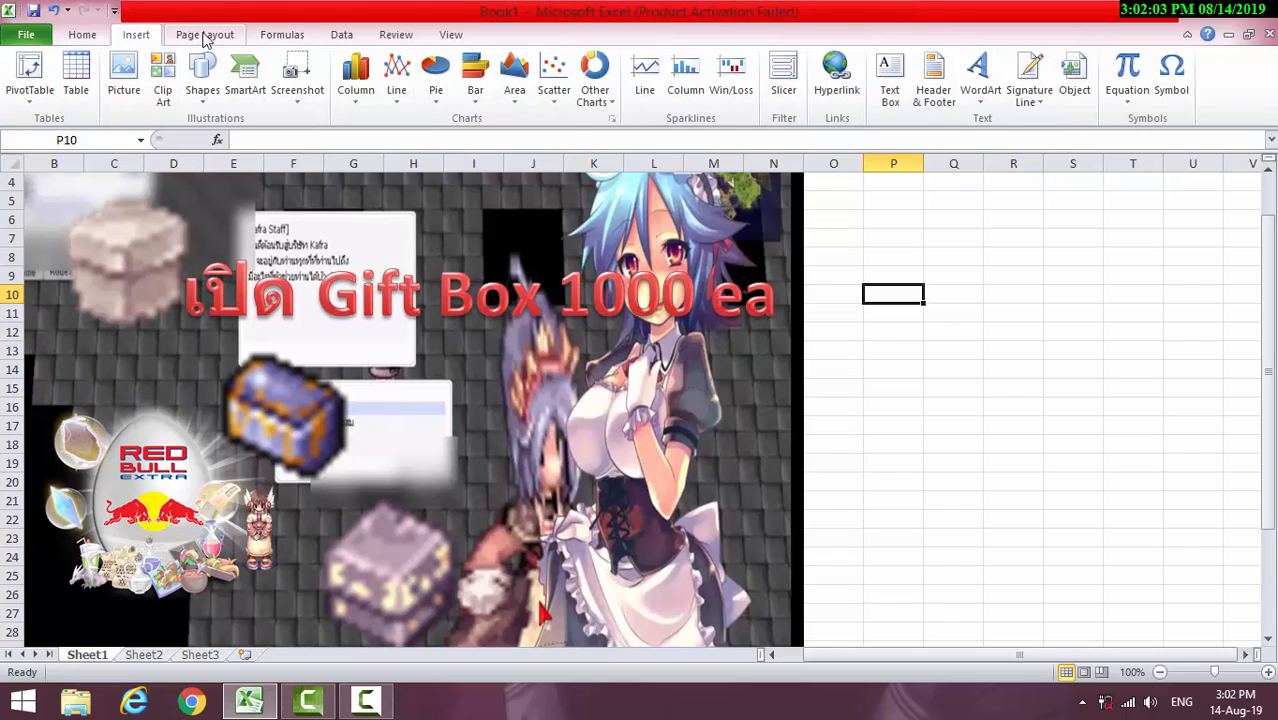
pyautogui.click(998, 76)
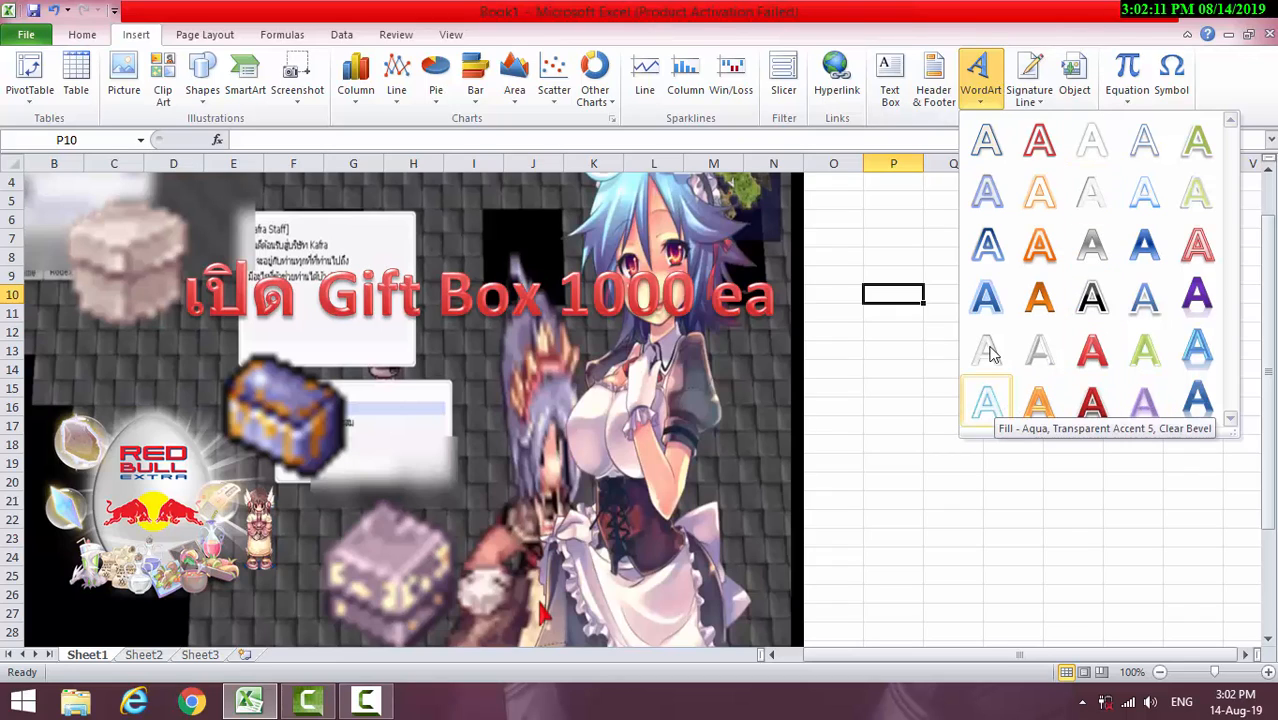
pyautogui.click(998, 244)
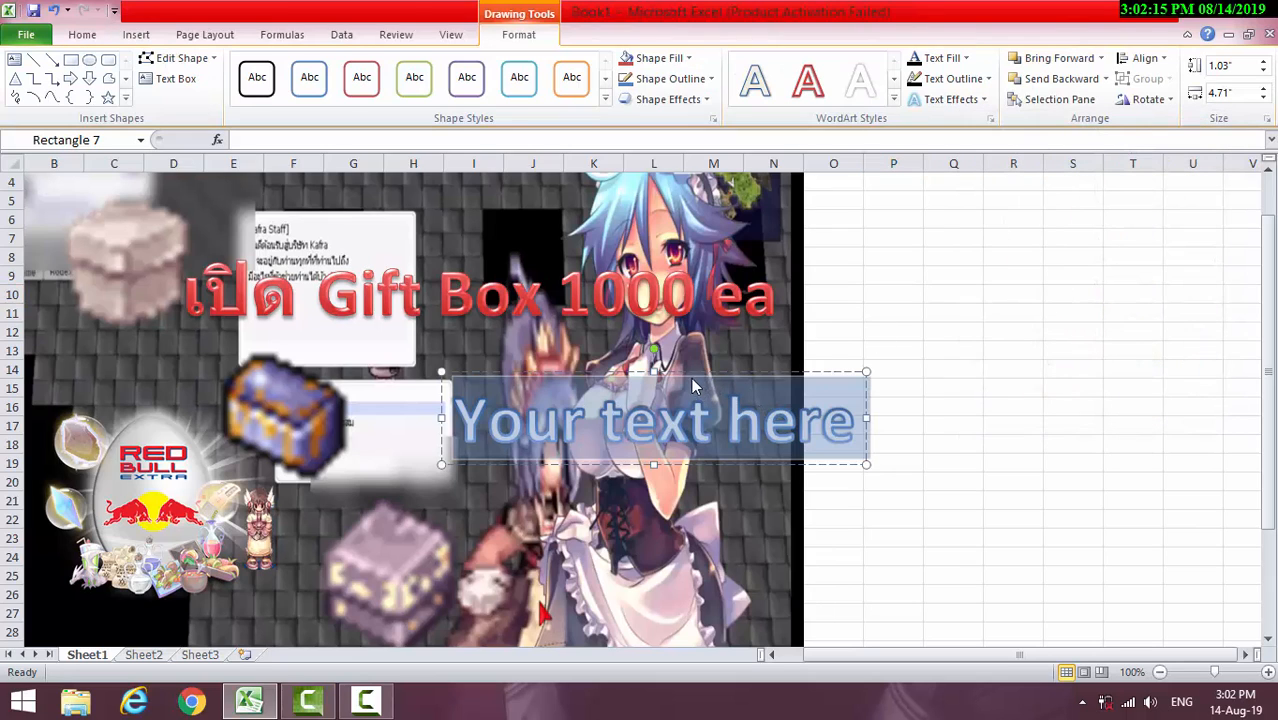
pyautogui.moveTo(683, 375); pyautogui.dragTo(610, 385)
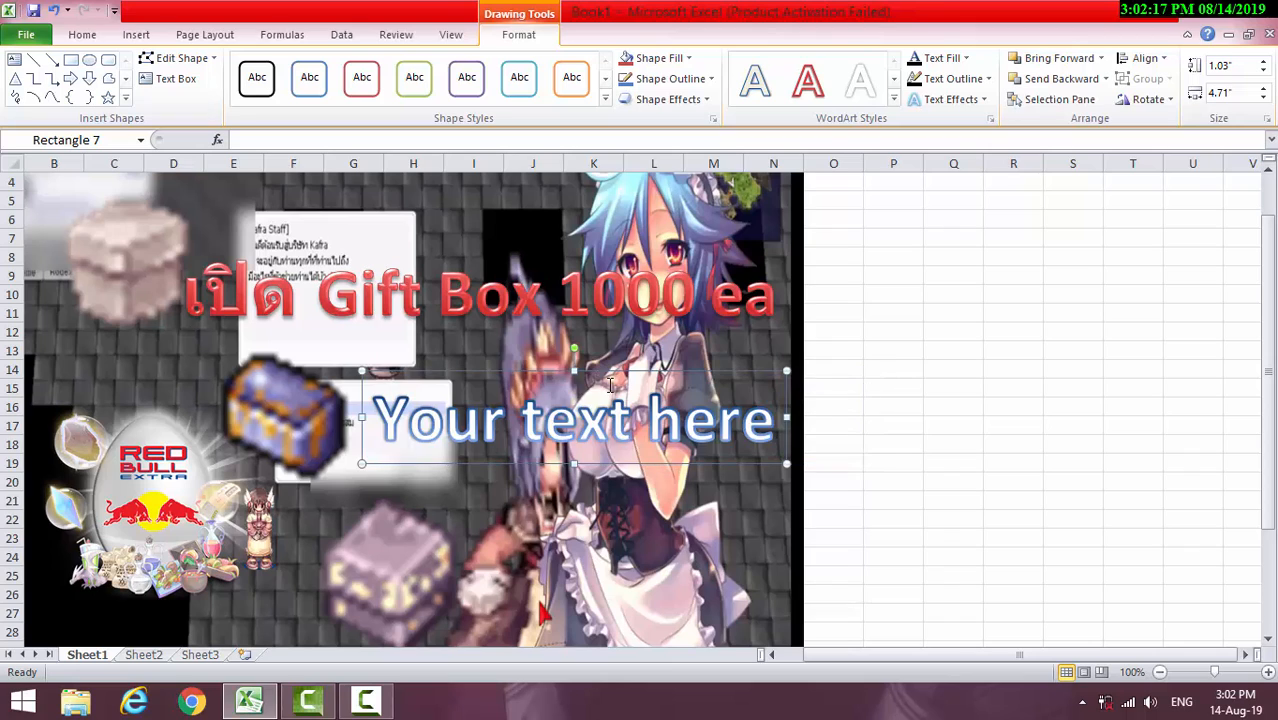
# Restyle the second WordArt's placeholder text with the Fill - Orange, Accent 6, Gradient Outline - Accent 6 style
pyautogui.moveTo(766, 428); pyautogui.dragTo(380, 436)
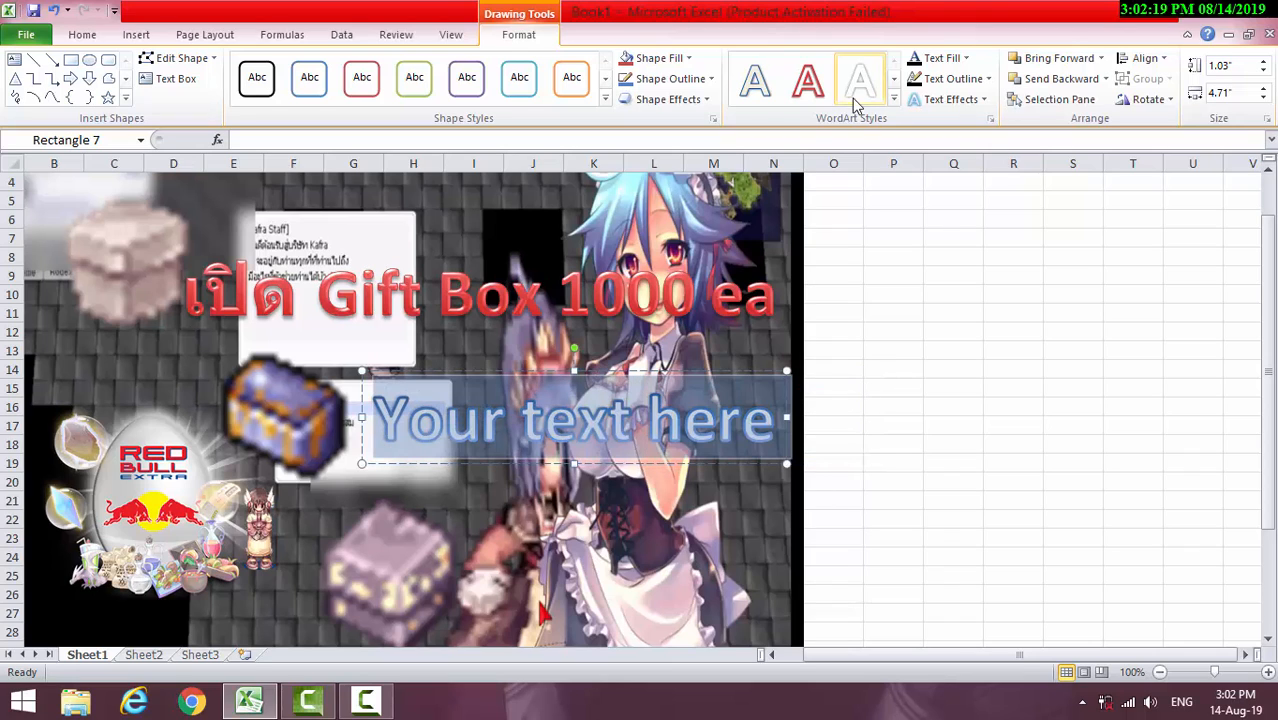
pyautogui.click(894, 83)
pyautogui.click(894, 83)
pyautogui.click(894, 83)
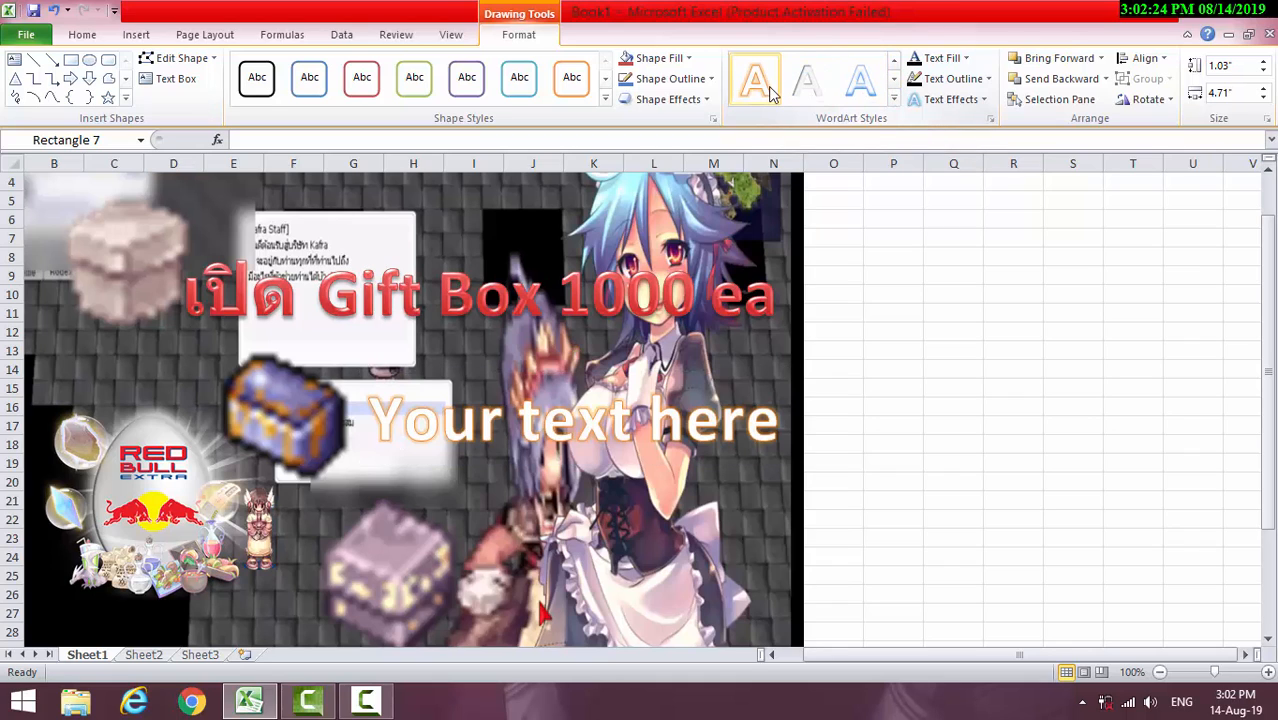
pyautogui.click(894, 83)
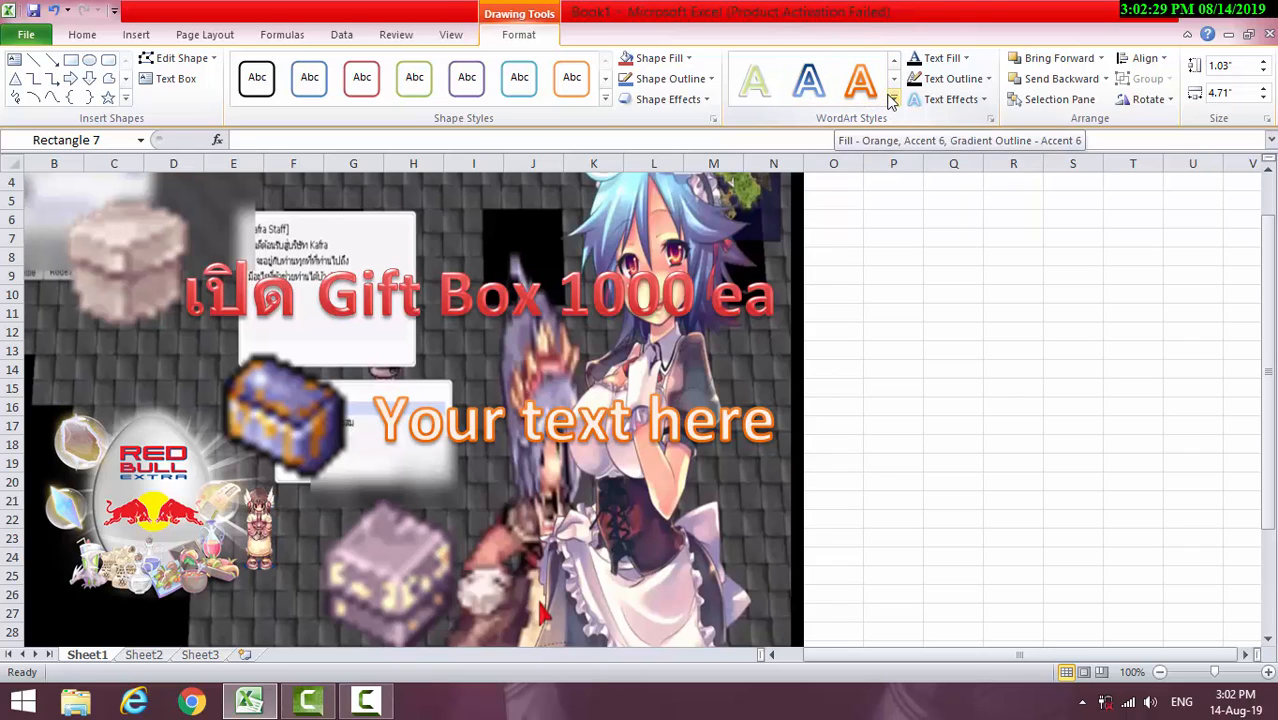
pyautogui.click(895, 84)
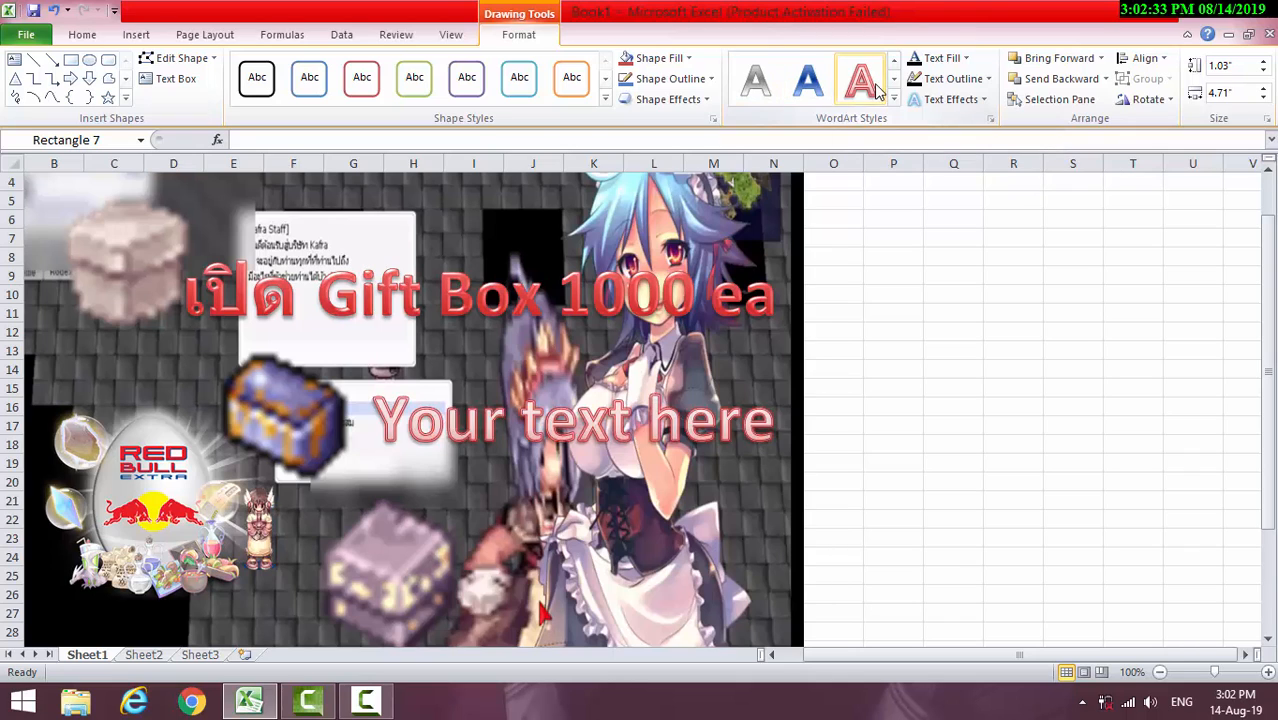
pyautogui.click(894, 82)
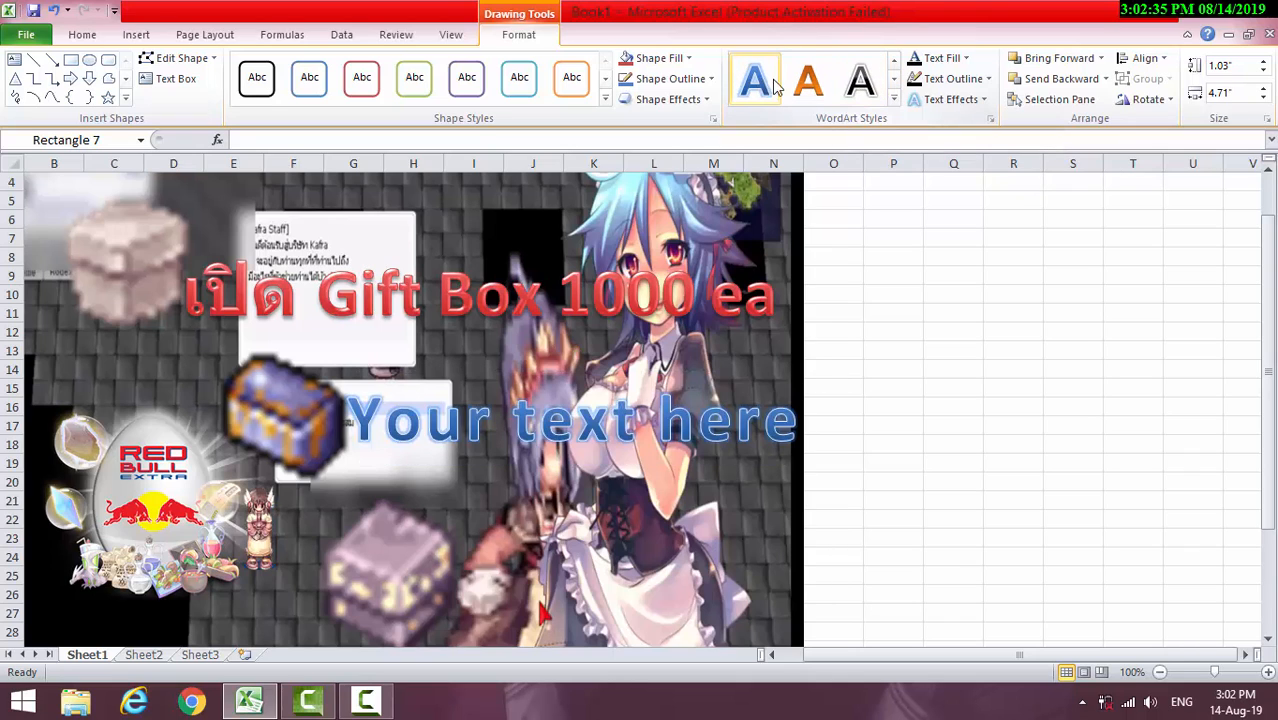
pyautogui.click(894, 82)
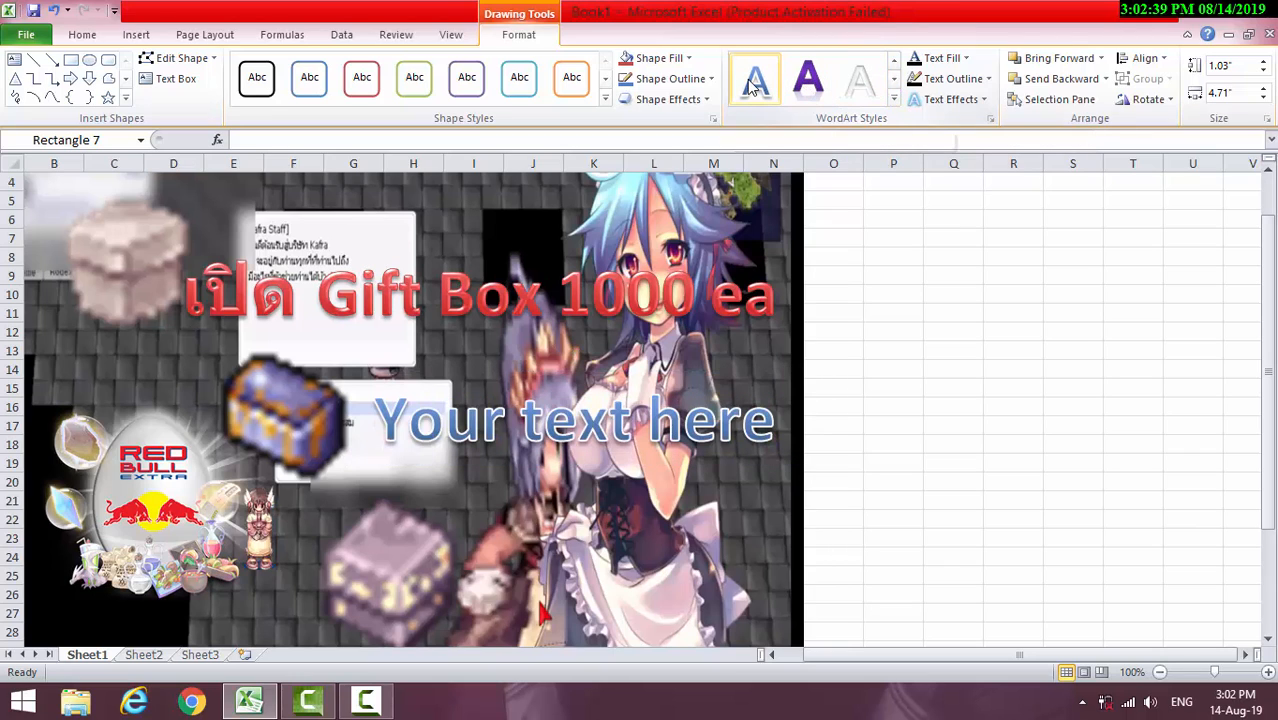
pyautogui.click(893, 80)
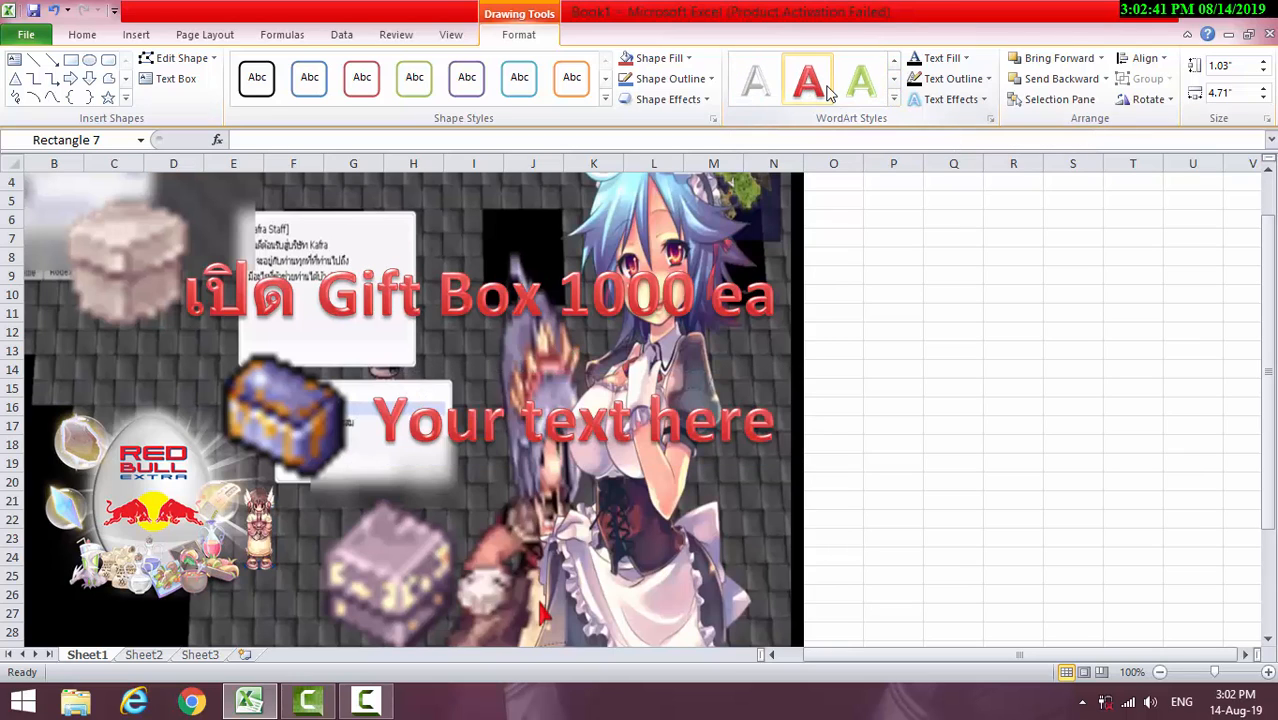
pyautogui.click(894, 81)
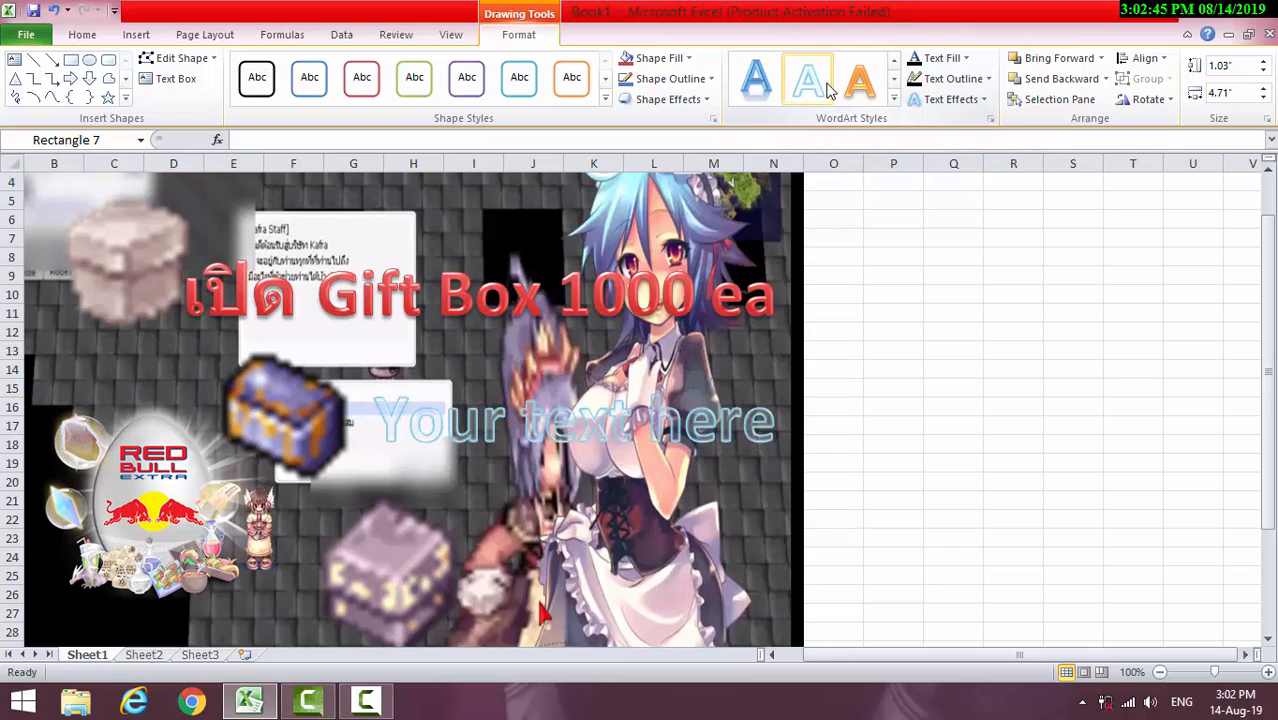
pyautogui.click(893, 80)
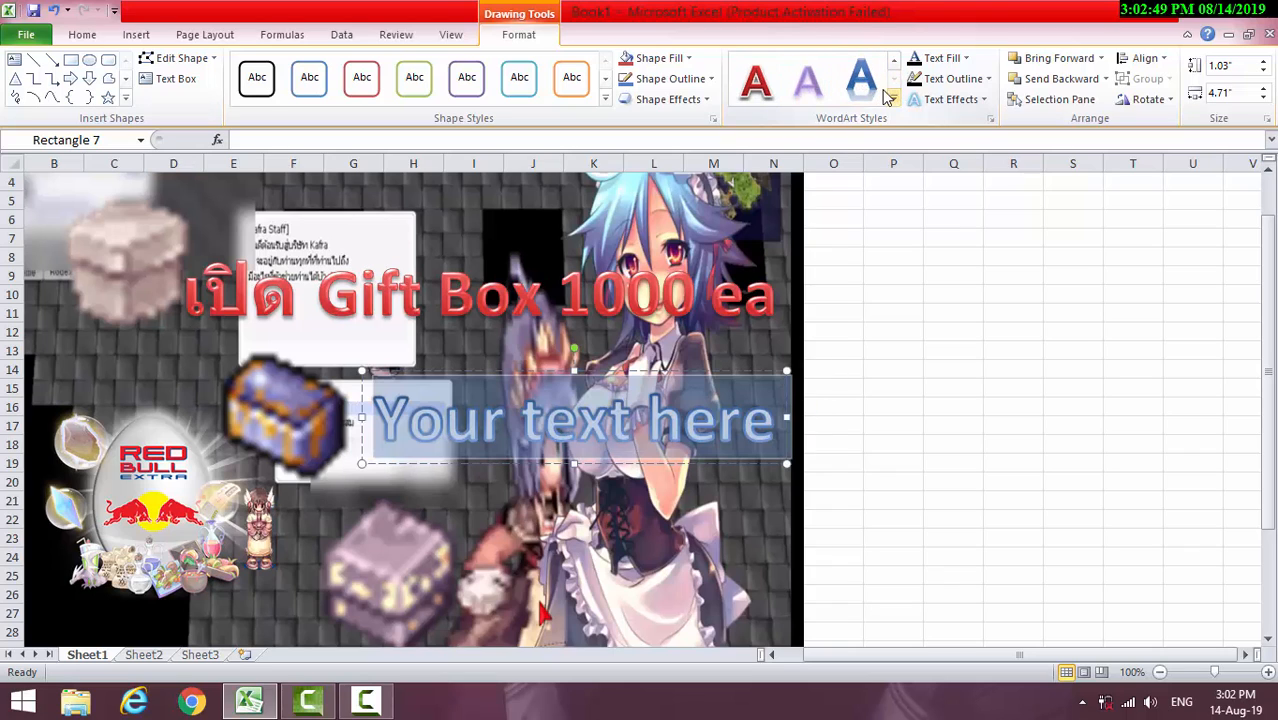
pyautogui.click(894, 80)
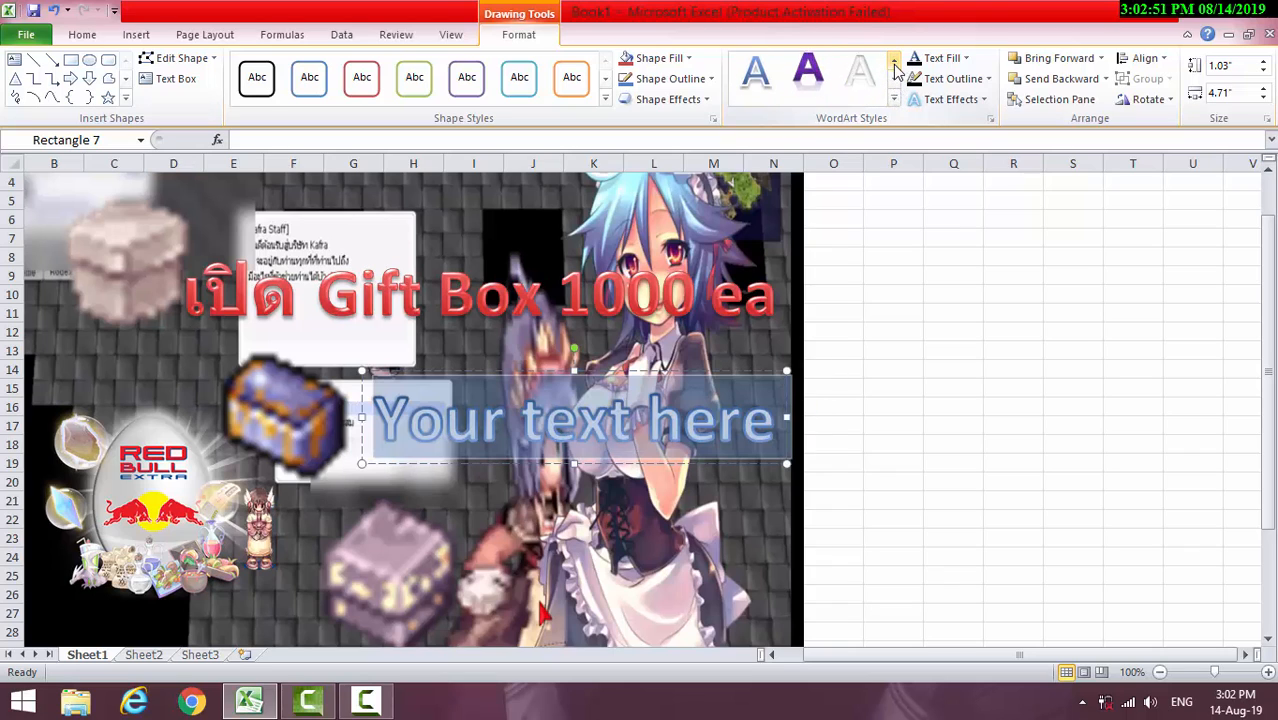
pyautogui.click(894, 60)
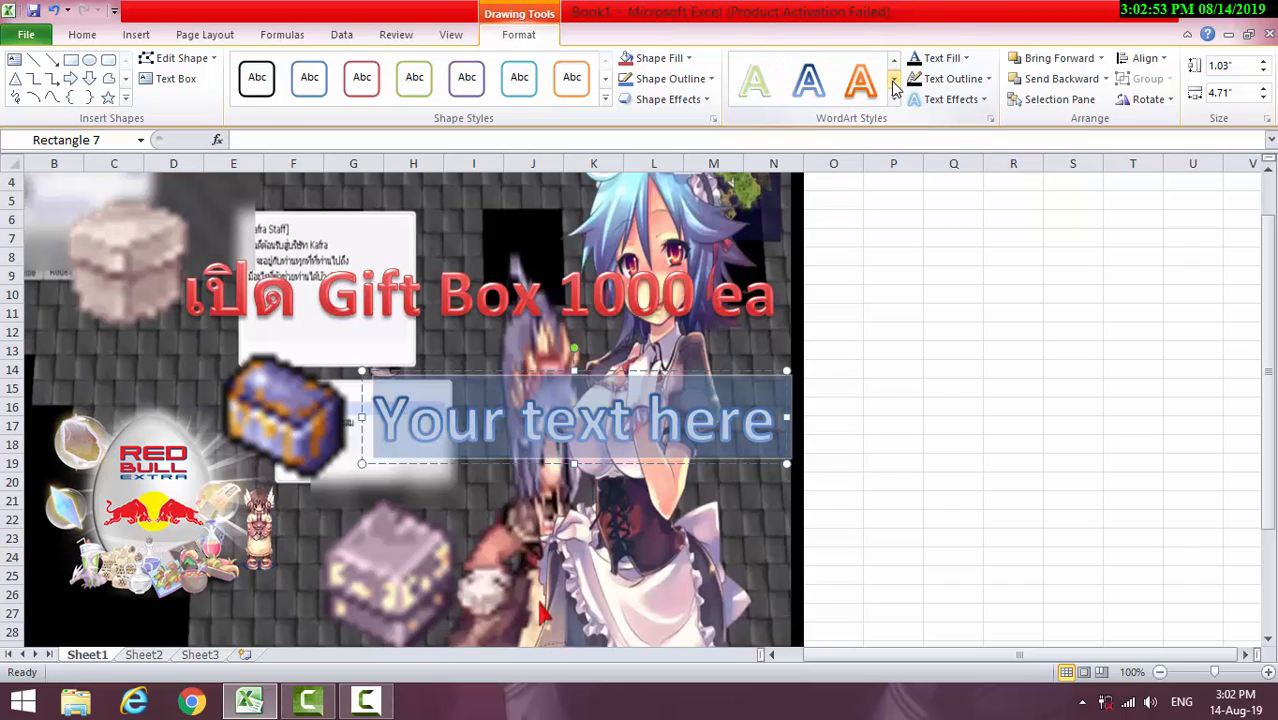
pyautogui.click(880, 88)
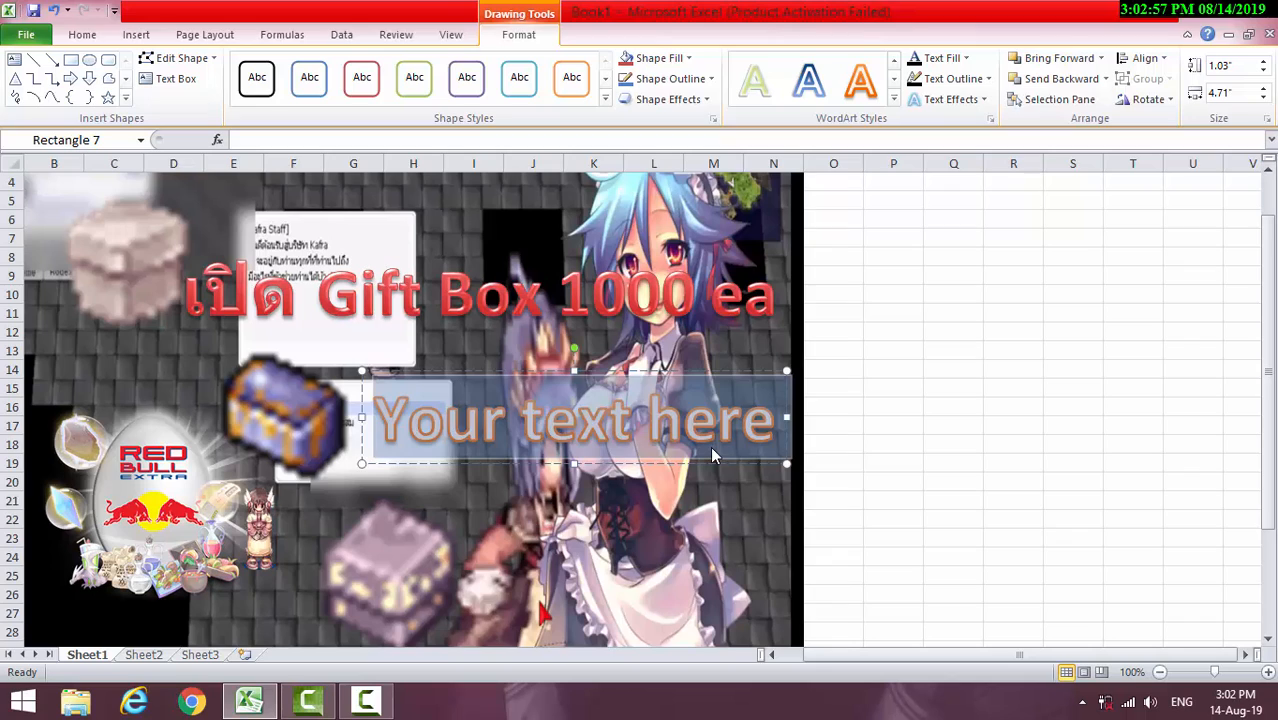
# Replace the second WordArt's placeholder text with "OBB"
pyautogui.write('o')
pyautogui.press('BackSpace')
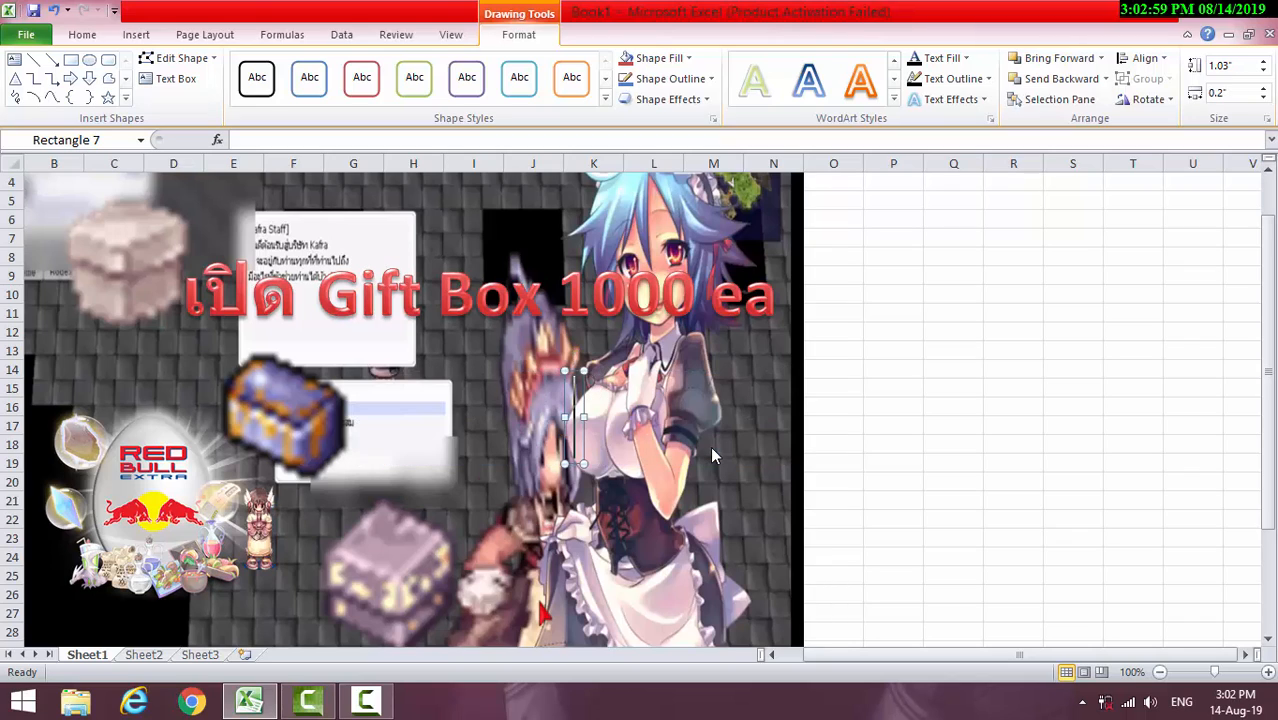
pyautogui.write('O')
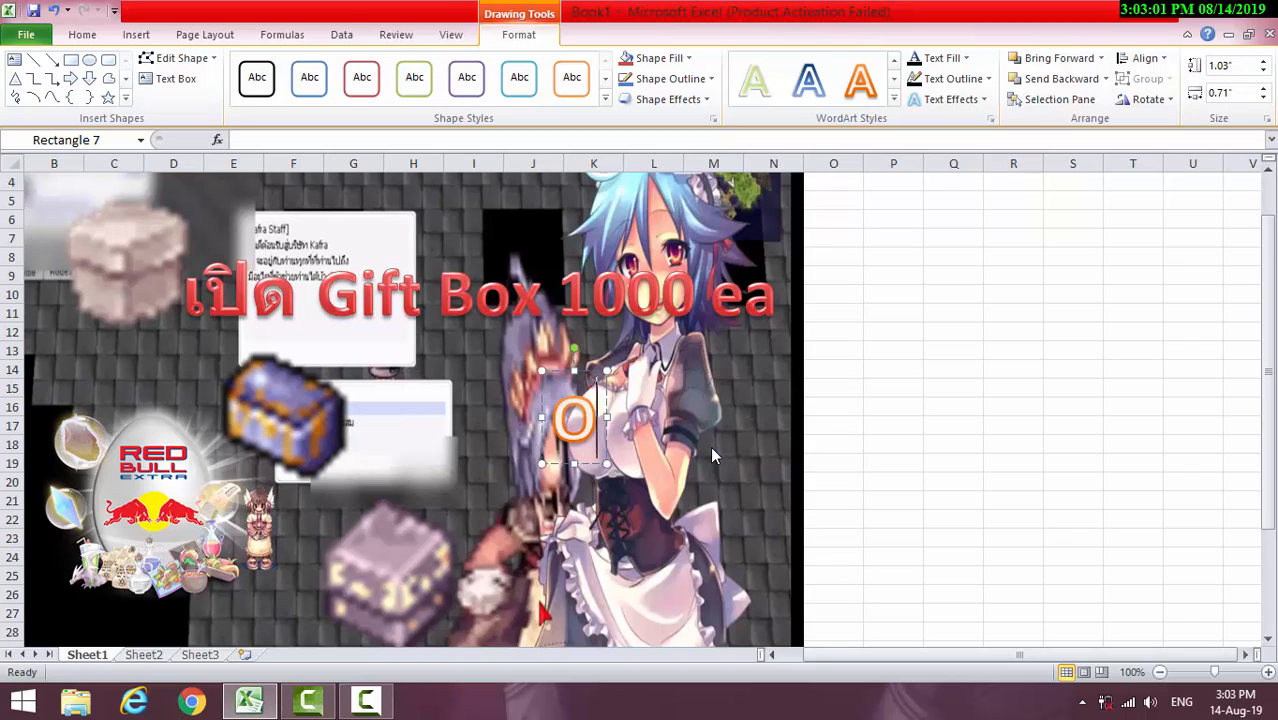
pyautogui.write('BB')
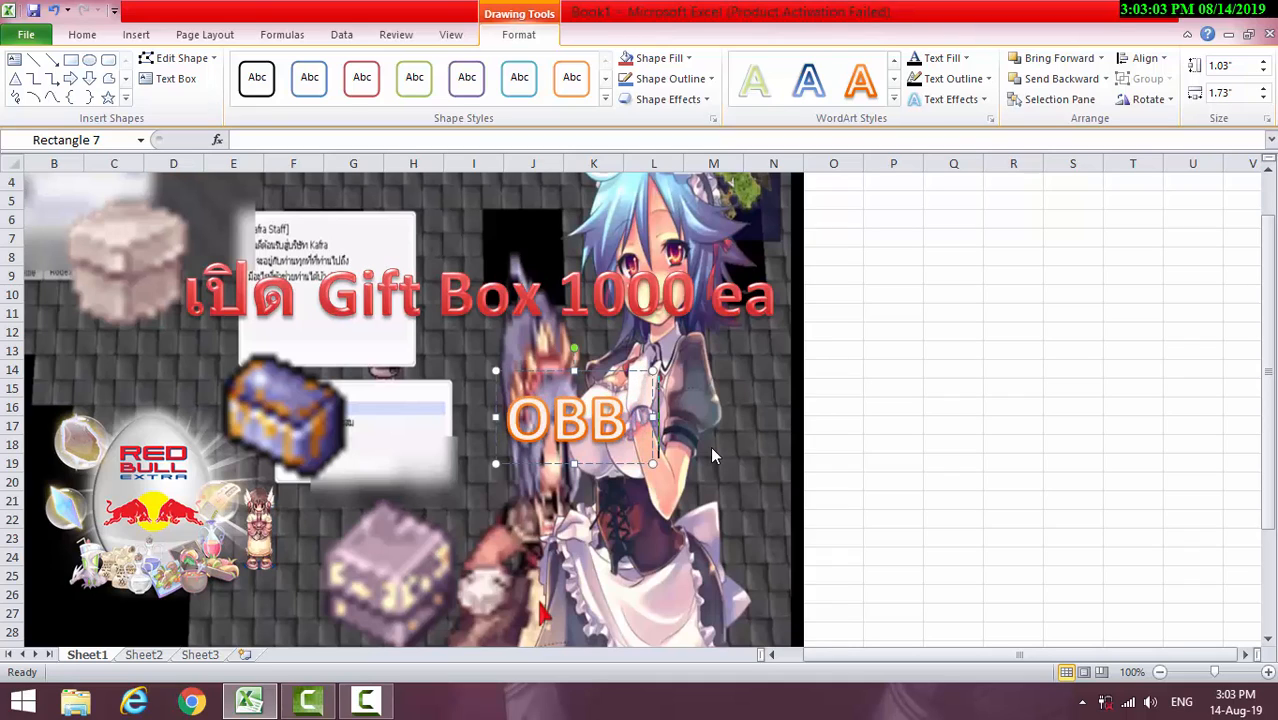
pyautogui.write(' vu')
# Append "อีก100 นิดๆ" after "OBB" in the WordArt and shift the blue chest slightly left to make room
pyautogui.press('BackSpace')
pyautogui.press('BackSpace')
pyautogui.hotkey('alt', 'shift')
pyautogui.write('ลีก')
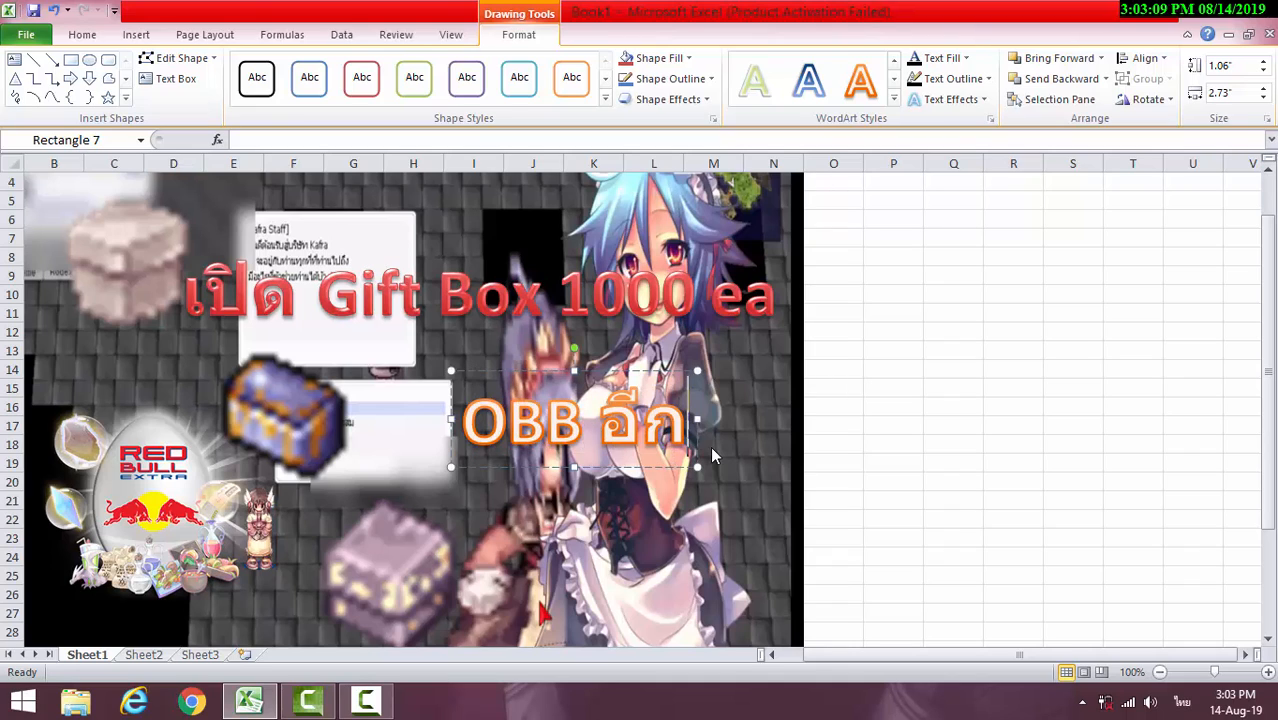
pyautogui.write('จจ')
pyautogui.press('BackSpace')
pyautogui.press('BackSpace')
pyautogui.hotkey('alt', 'shift')
pyautogui.write('100')
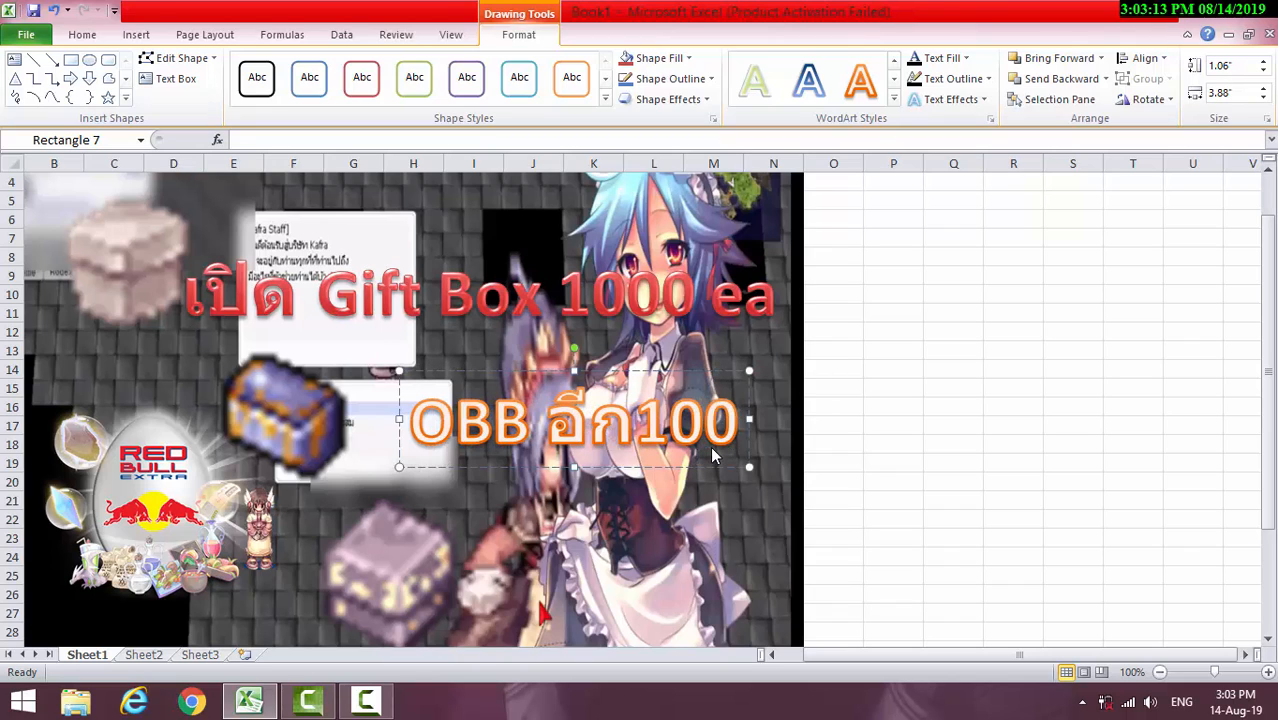
pyautogui.write('ob')
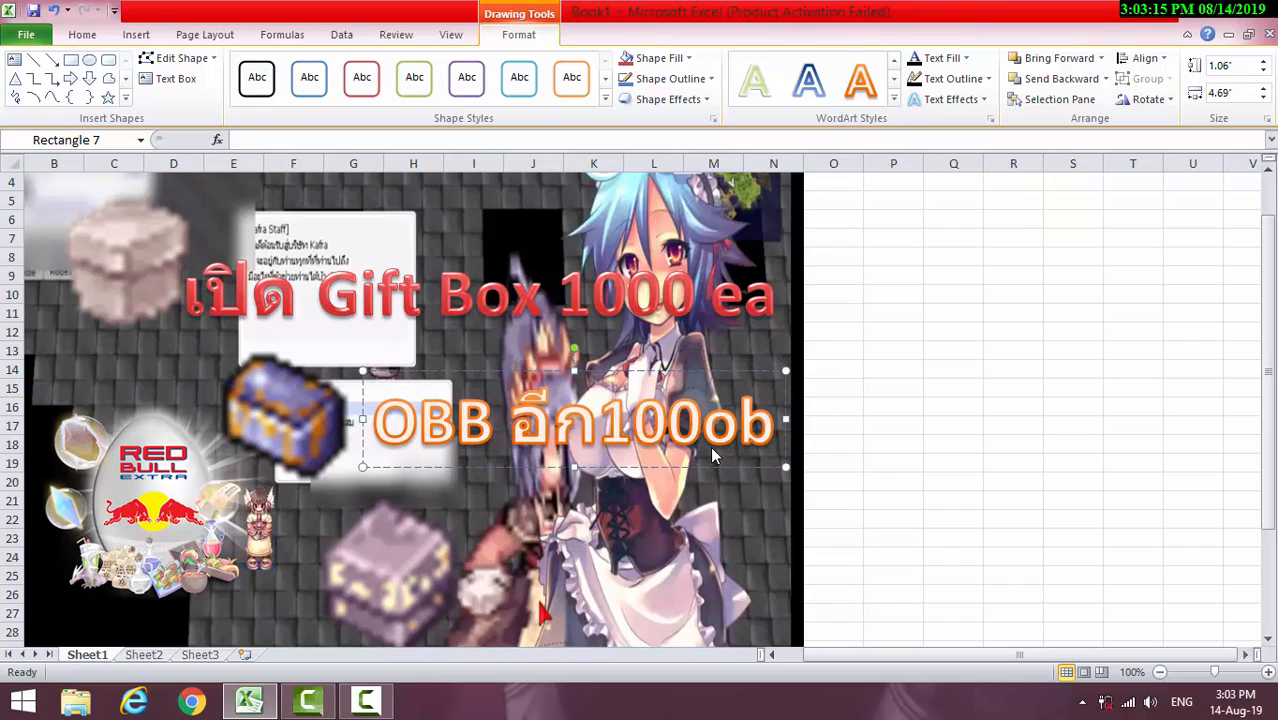
pyautogui.press('BackSpace')
pyautogui.press('BackSpace')
pyautogui.hotkey('alt', 'shift')
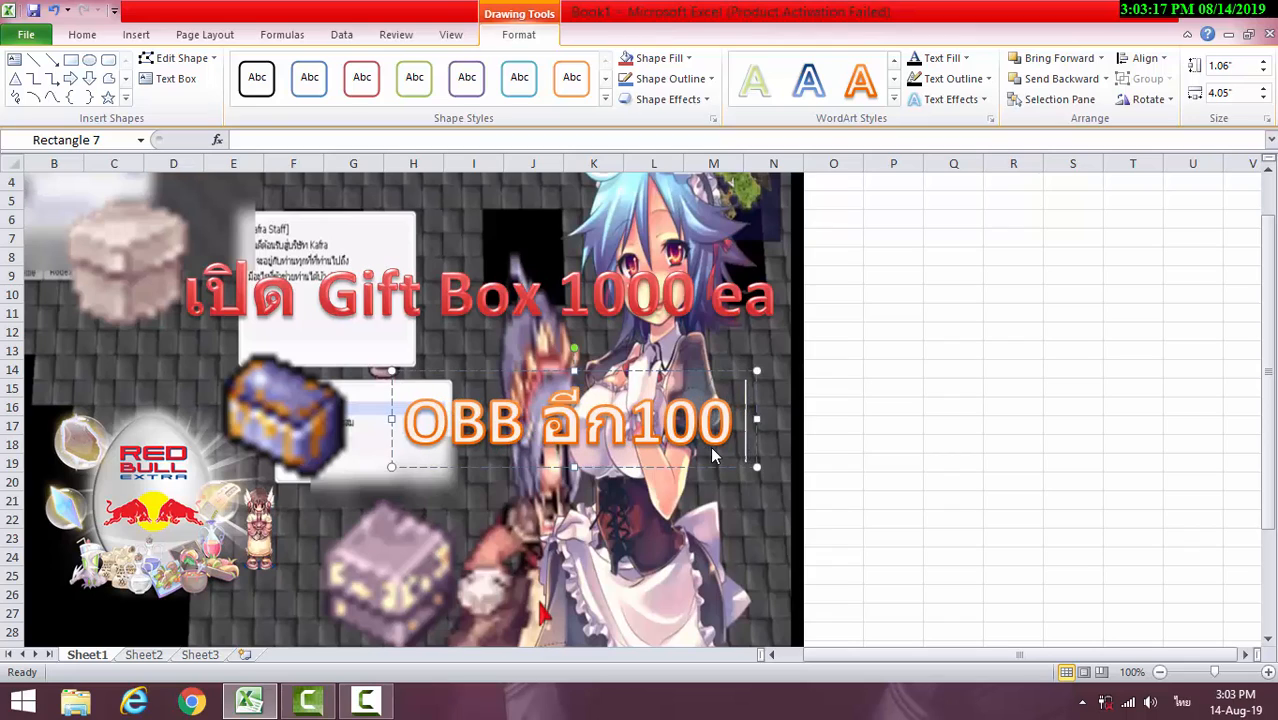
pyautogui.write('นิด')
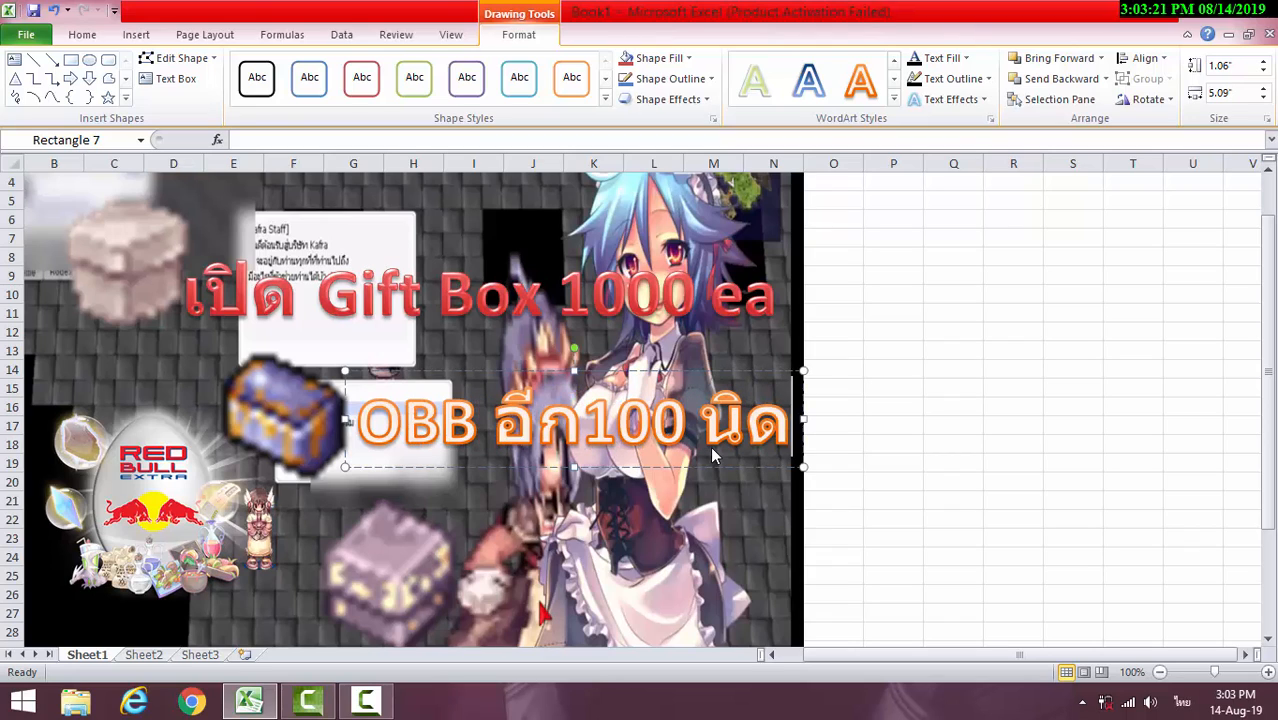
pyautogui.write('ๆ')
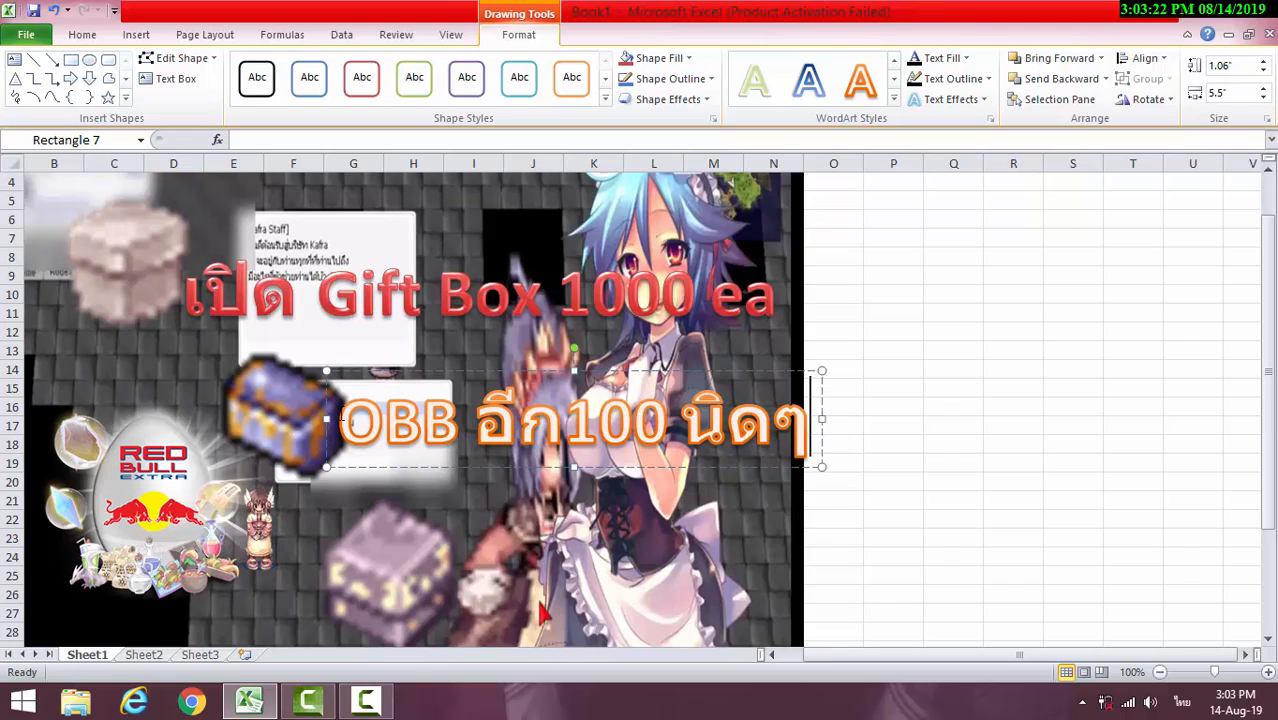
pyautogui.click(272, 410)
pyautogui.moveTo(277, 410)
pyautogui.mouseDown()
pyautogui.moveTo(200, 399)
pyautogui.moveTo(272, 406)
pyautogui.mouseUp()
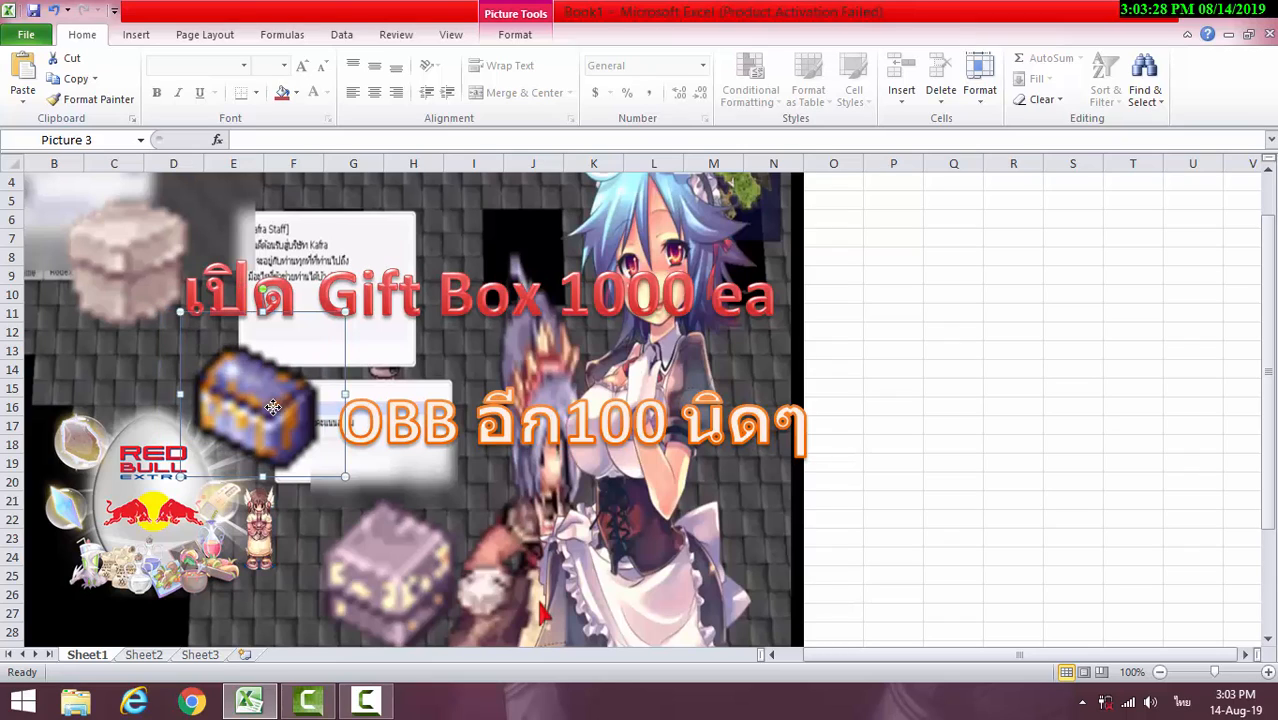
# Replace the text following "OBB" in the second WordArt with "100+"
pyautogui.click(690, 428)
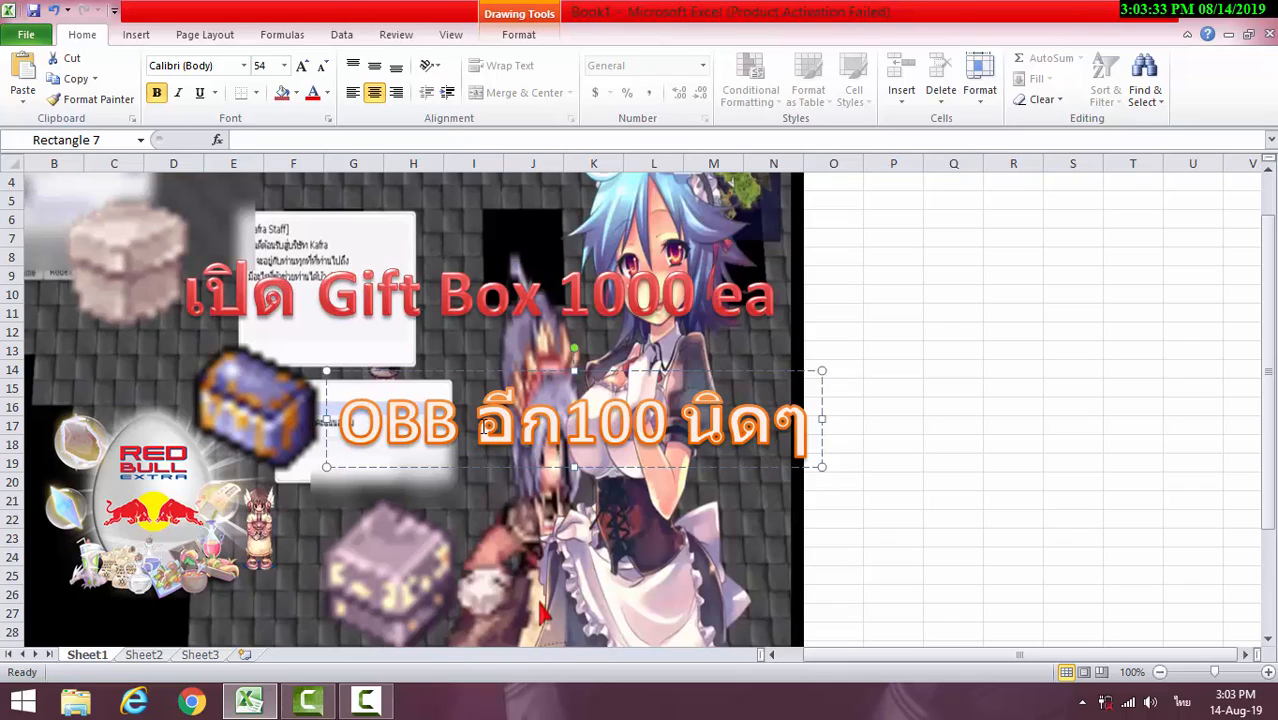
pyautogui.moveTo(482, 426); pyautogui.dragTo(758, 424)
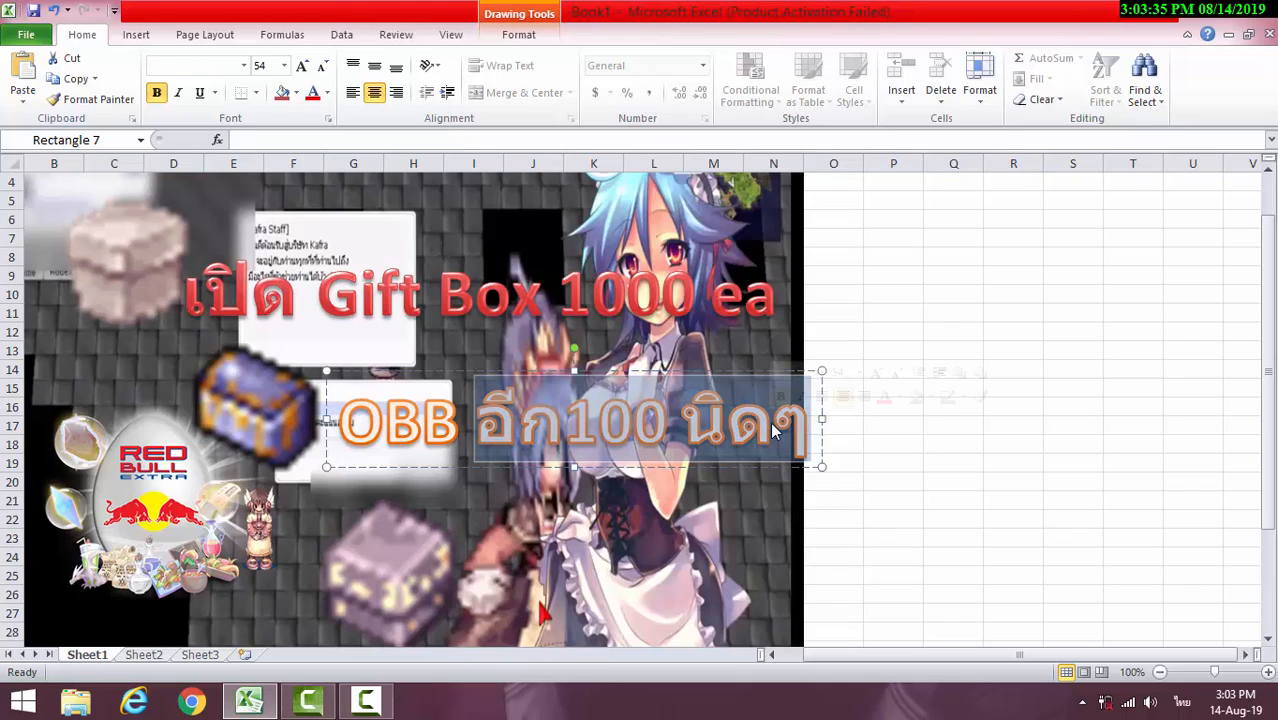
pyautogui.press('Delete')
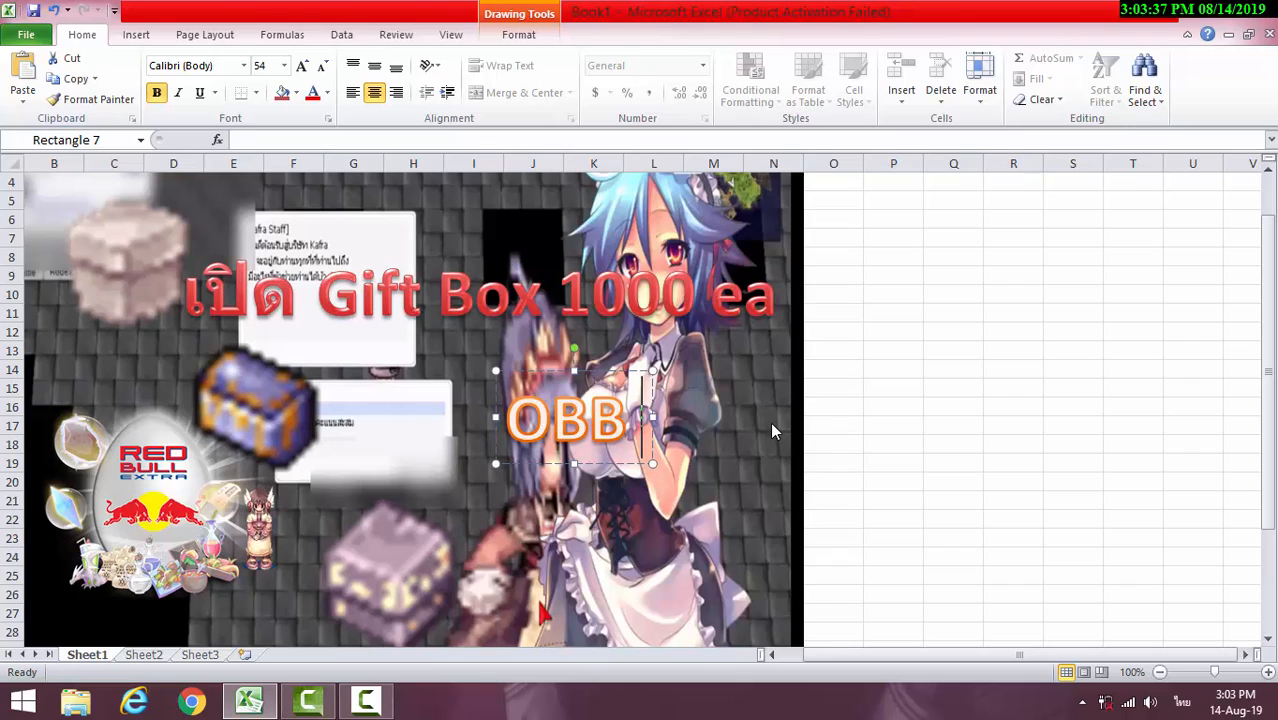
pyautogui.write('จจ')
pyautogui.press('BackSpace')
pyautogui.press('BackSpace')
pyautogui.press('`')
pyautogui.write('100')
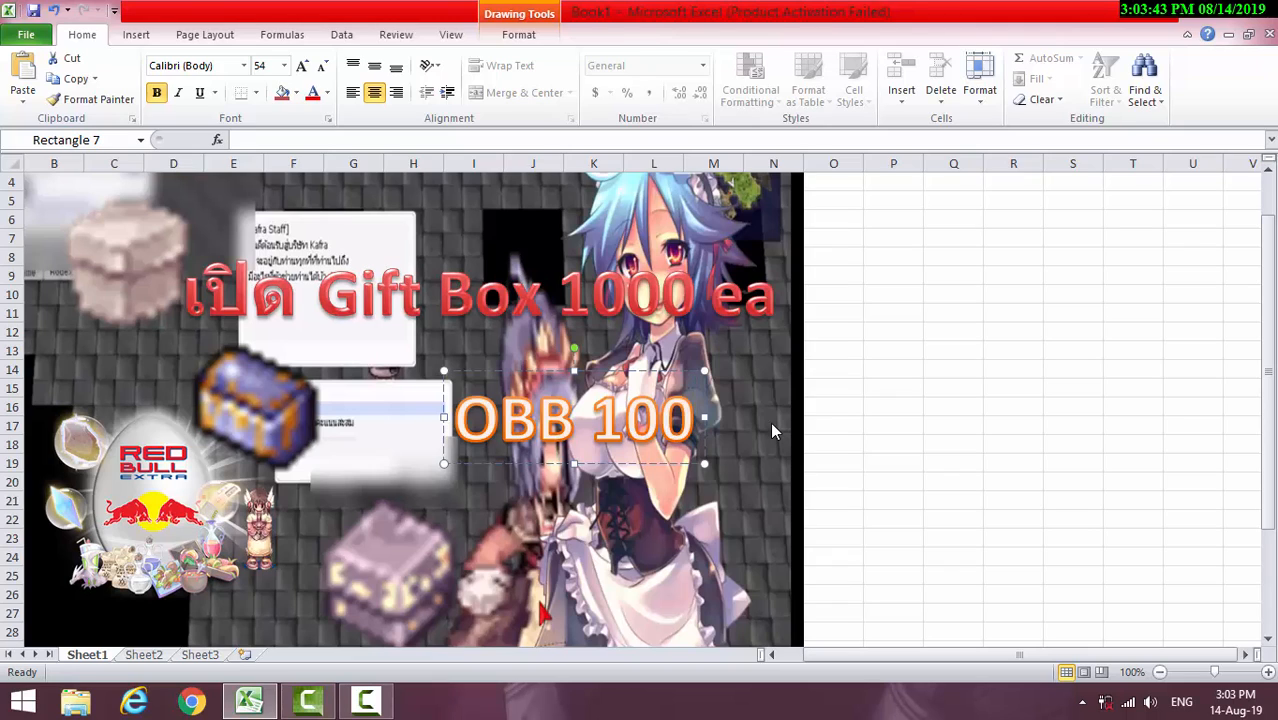
pyautogui.press('`')
pyautogui.write('ช')
pyautogui.press('BackSpace')
pyautogui.write('ช')
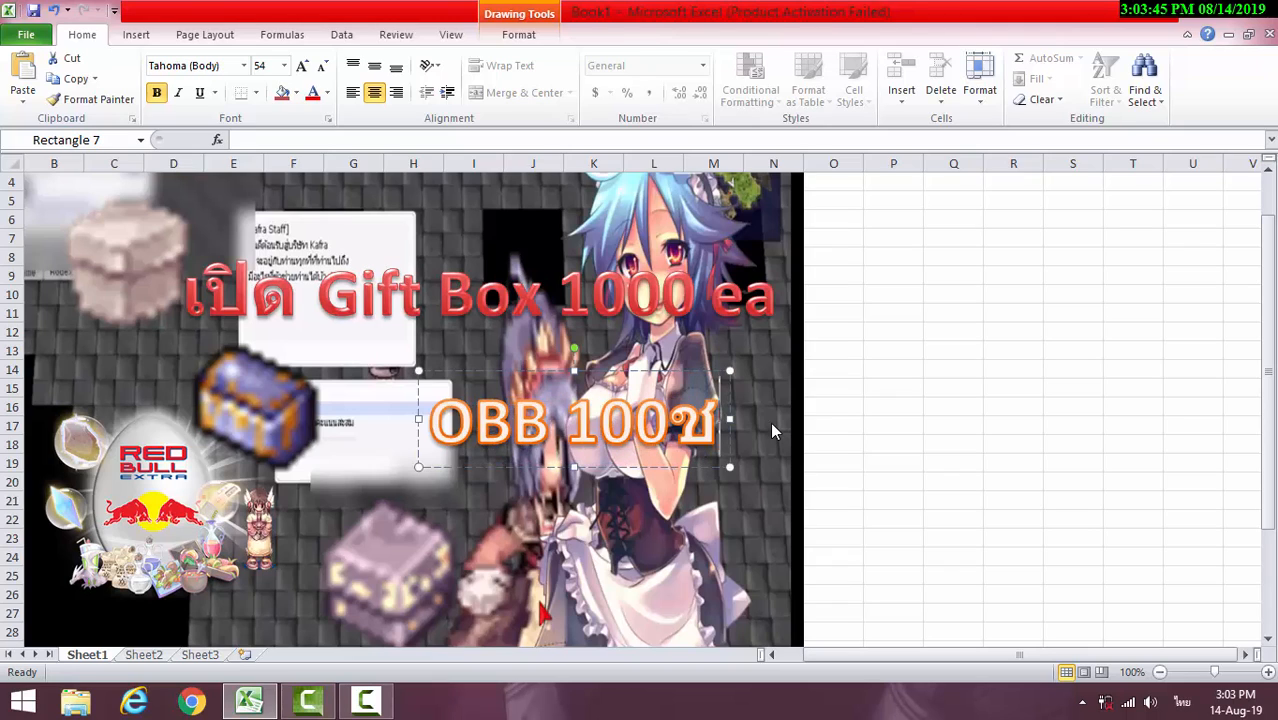
pyautogui.press('BackSpace')
pyautogui.press('`')
pyautogui.write('=')
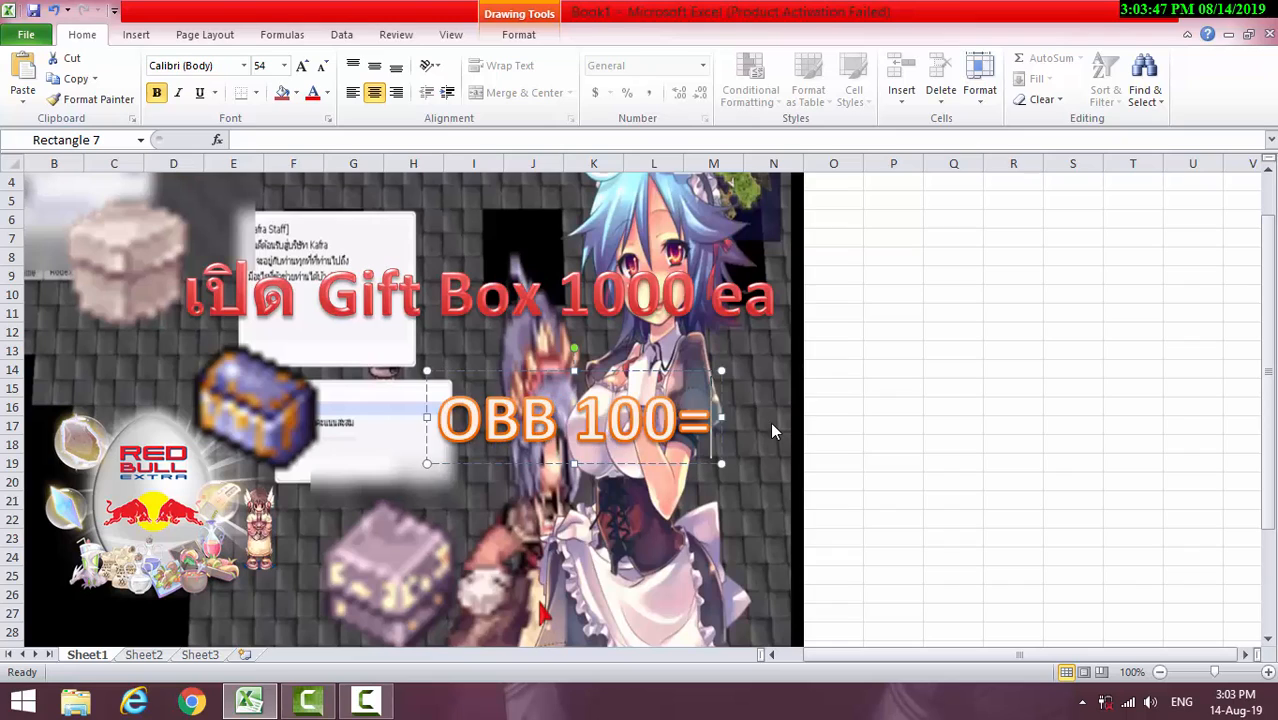
pyautogui.press('BackSpace')
pyautogui.write('+')
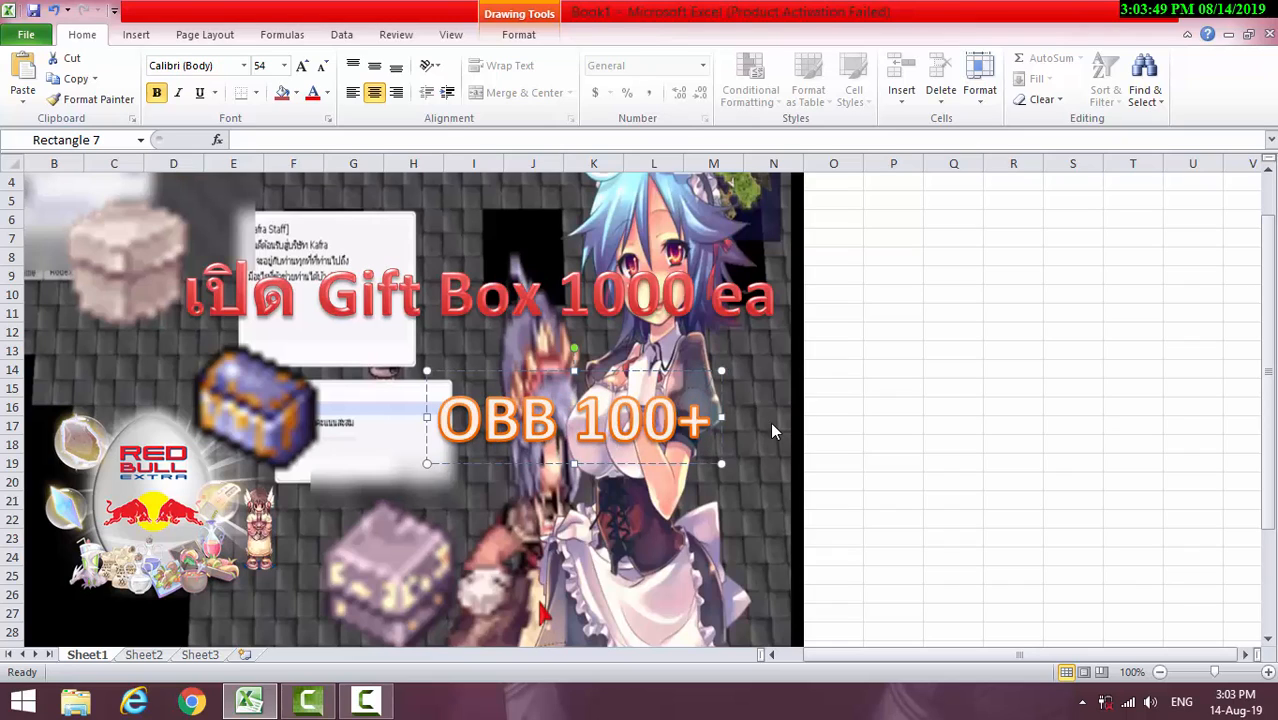
# Move the blue chest right so it sits just before the "OBB 100+" WordArt, around columns F to H
pyautogui.click(260, 415)
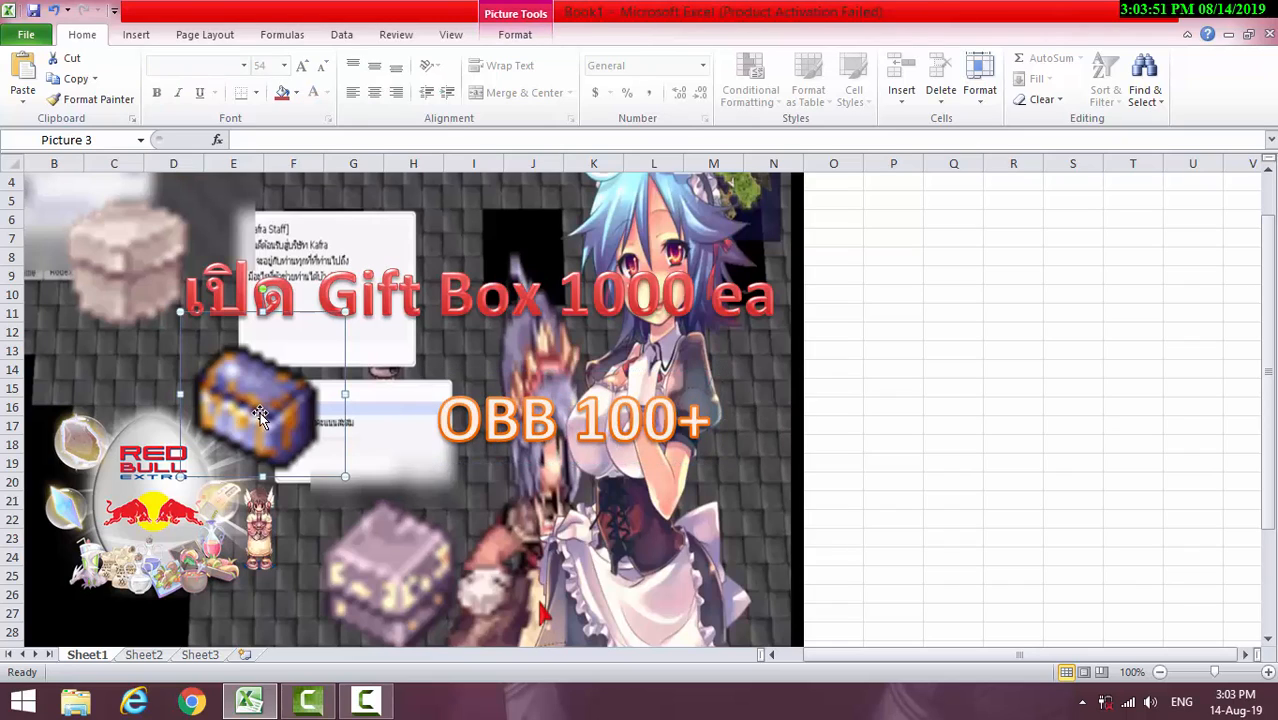
pyautogui.moveTo(260, 415); pyautogui.dragTo(338, 423)
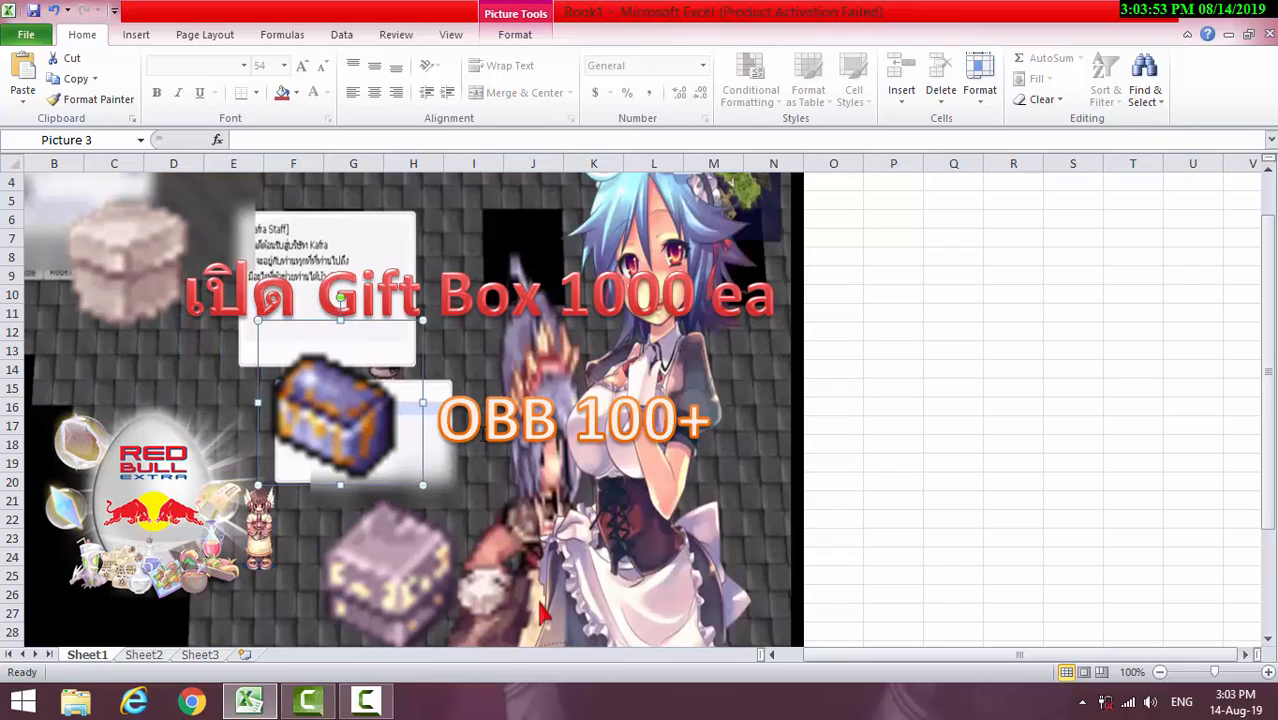
# Select the entire "OBB 100+" text in the second WordArt
pyautogui.click(478, 432)
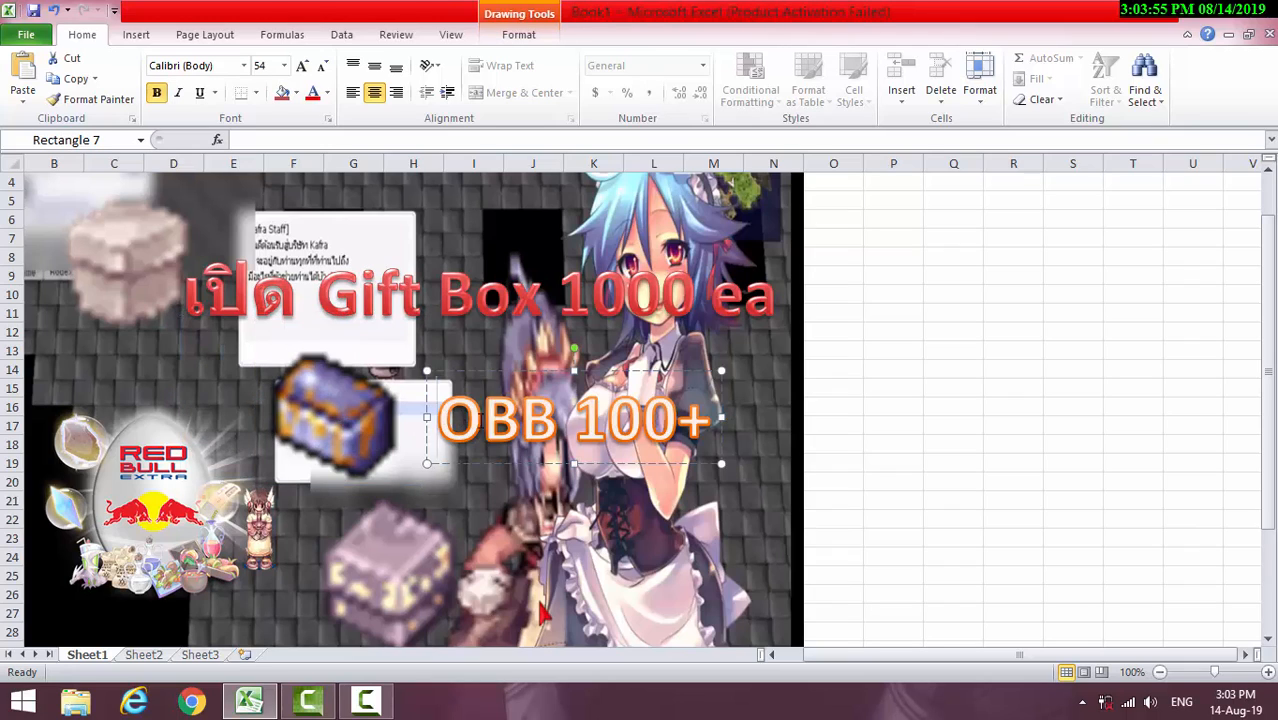
pyautogui.moveTo(441, 418); pyautogui.dragTo(714, 421)
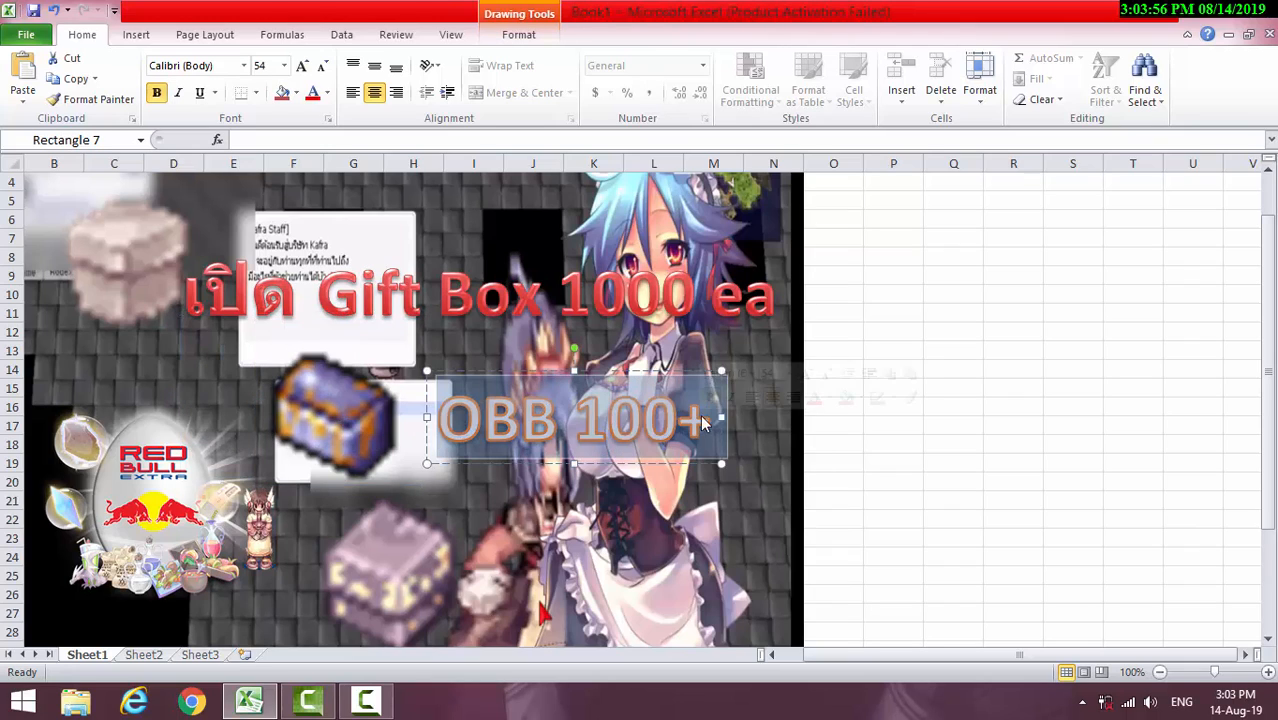
pyautogui.click(272, 38)
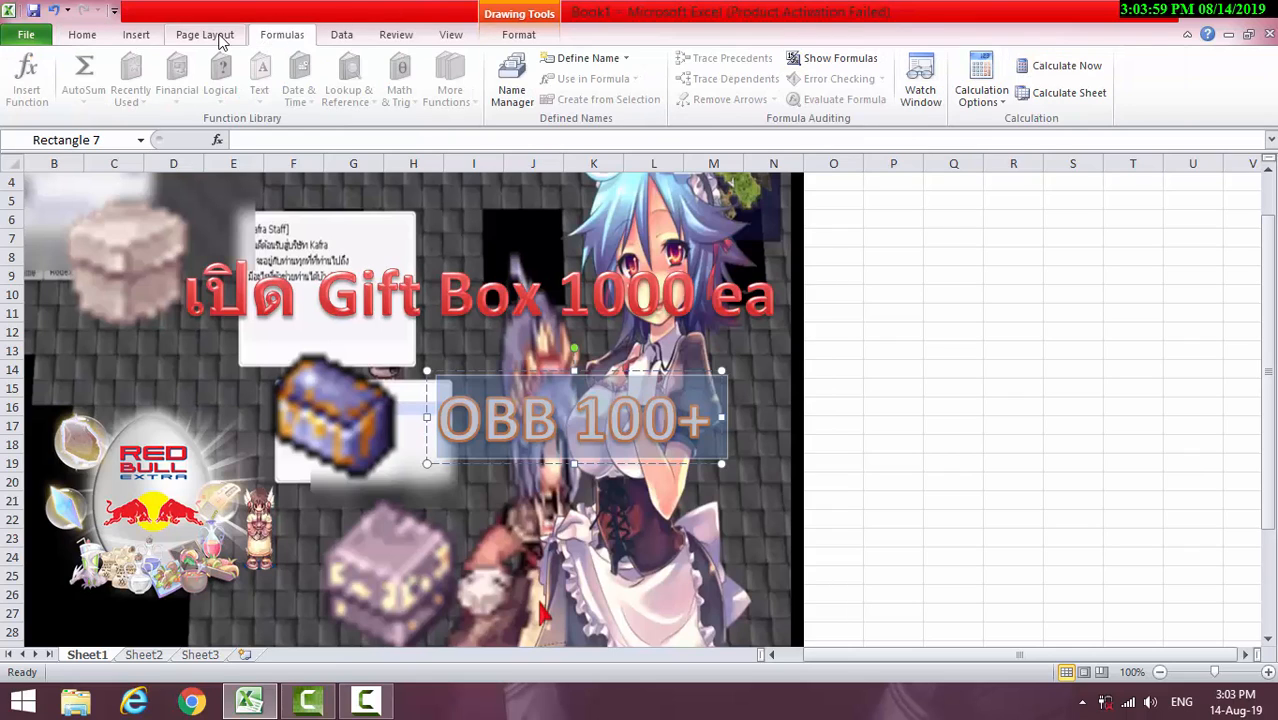
pyautogui.click(203, 36)
pyautogui.click(138, 36)
pyautogui.click(282, 36)
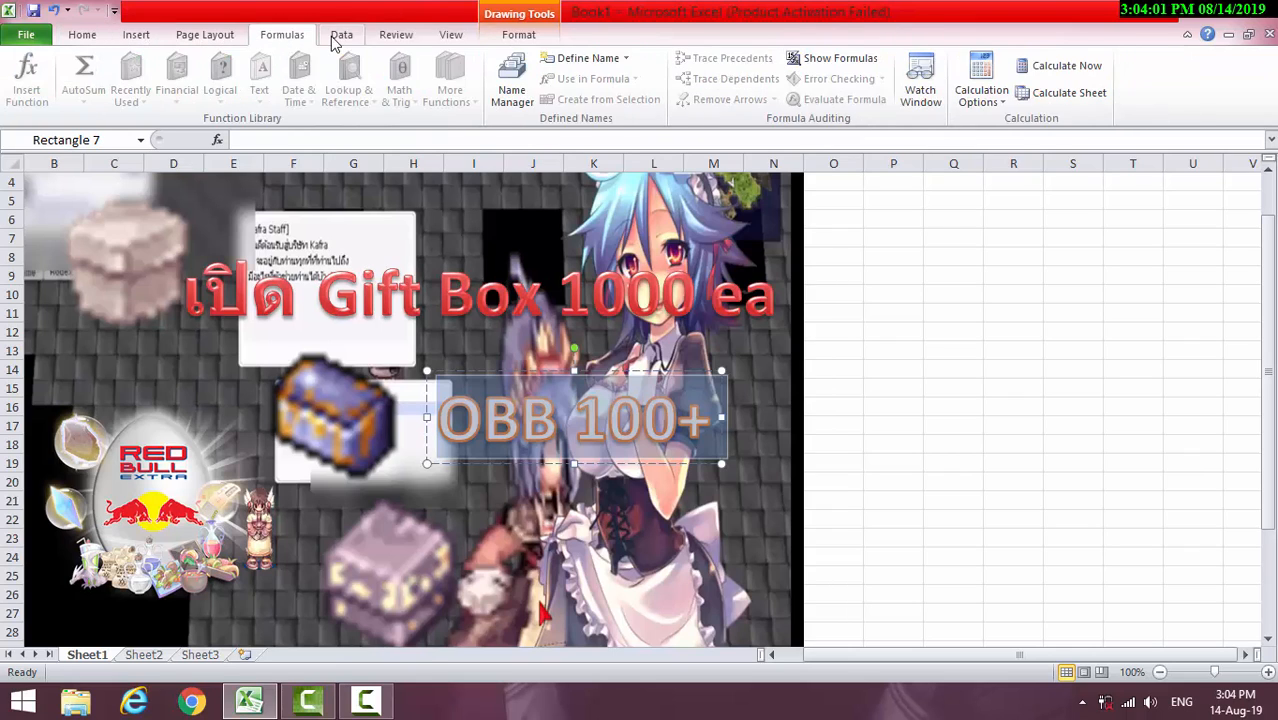
pyautogui.click(341, 36)
pyautogui.click(396, 38)
pyautogui.click(448, 36)
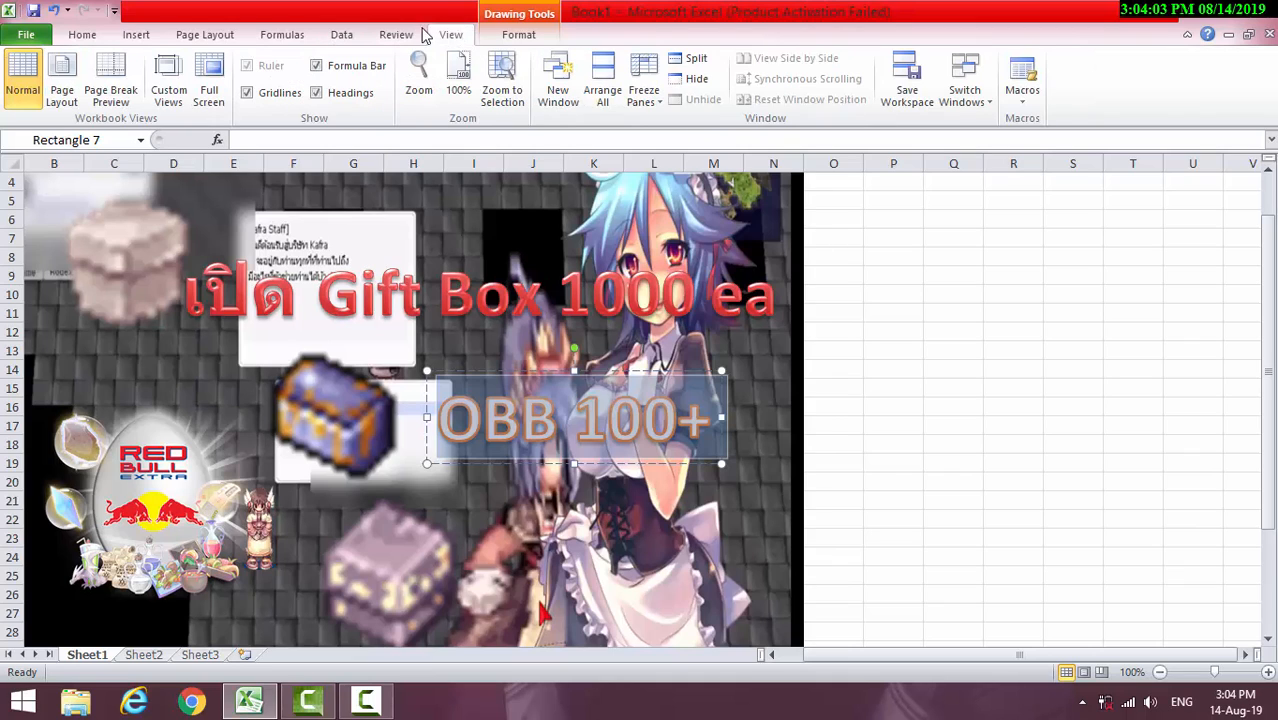
pyautogui.click(136, 36)
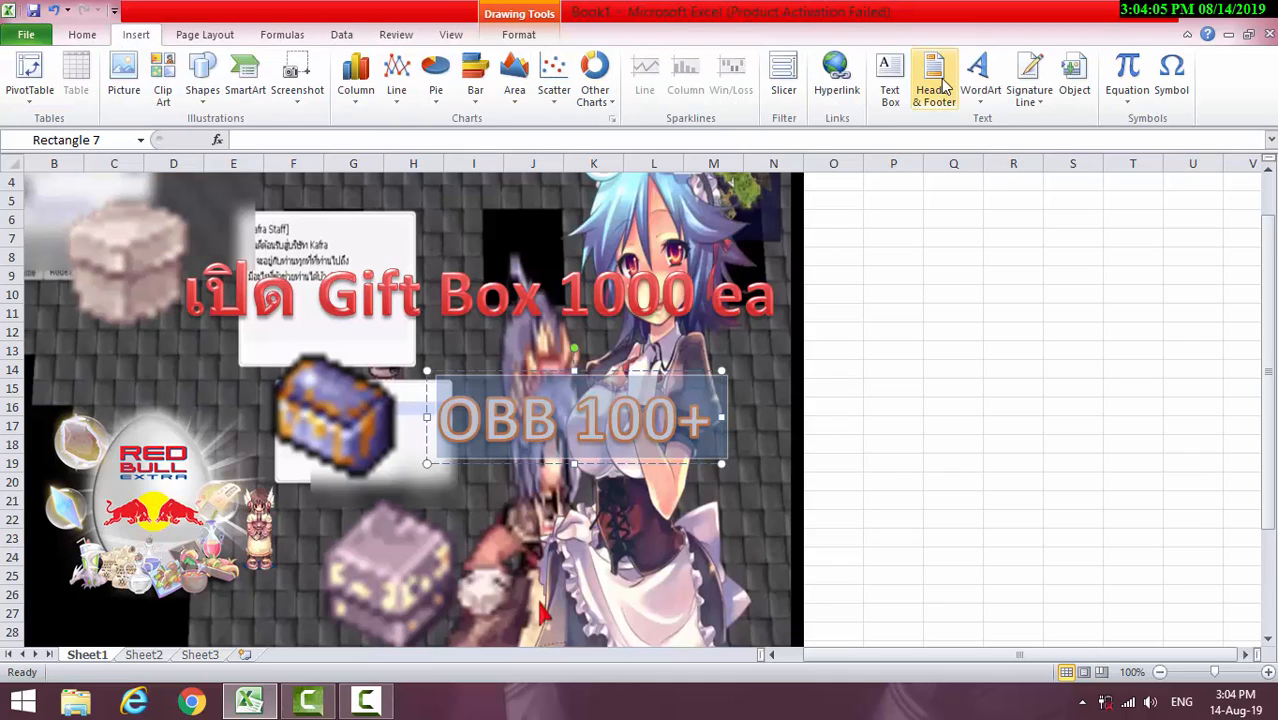
pyautogui.click(124, 92)
pyautogui.click(617, 15)
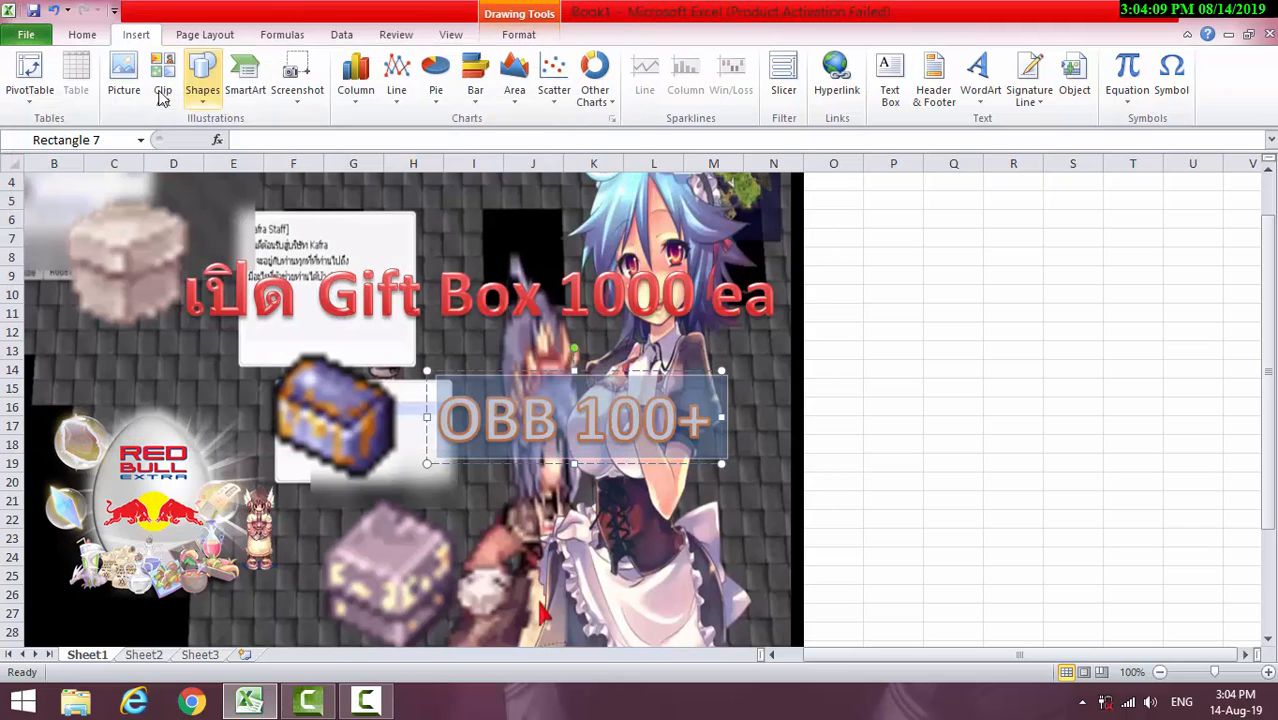
# Underline the "OBB 100+" WordArt text while keeping it bold
pyautogui.click(84, 35)
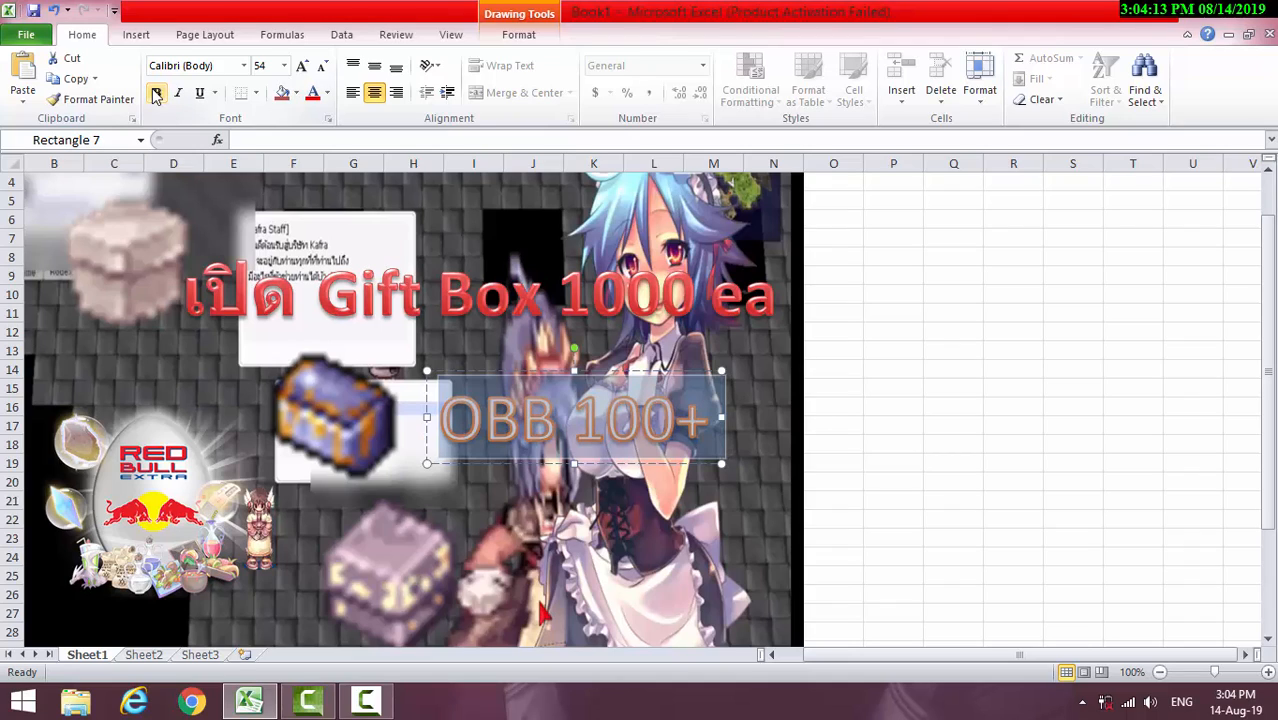
pyautogui.click(156, 93)
pyautogui.click(200, 93)
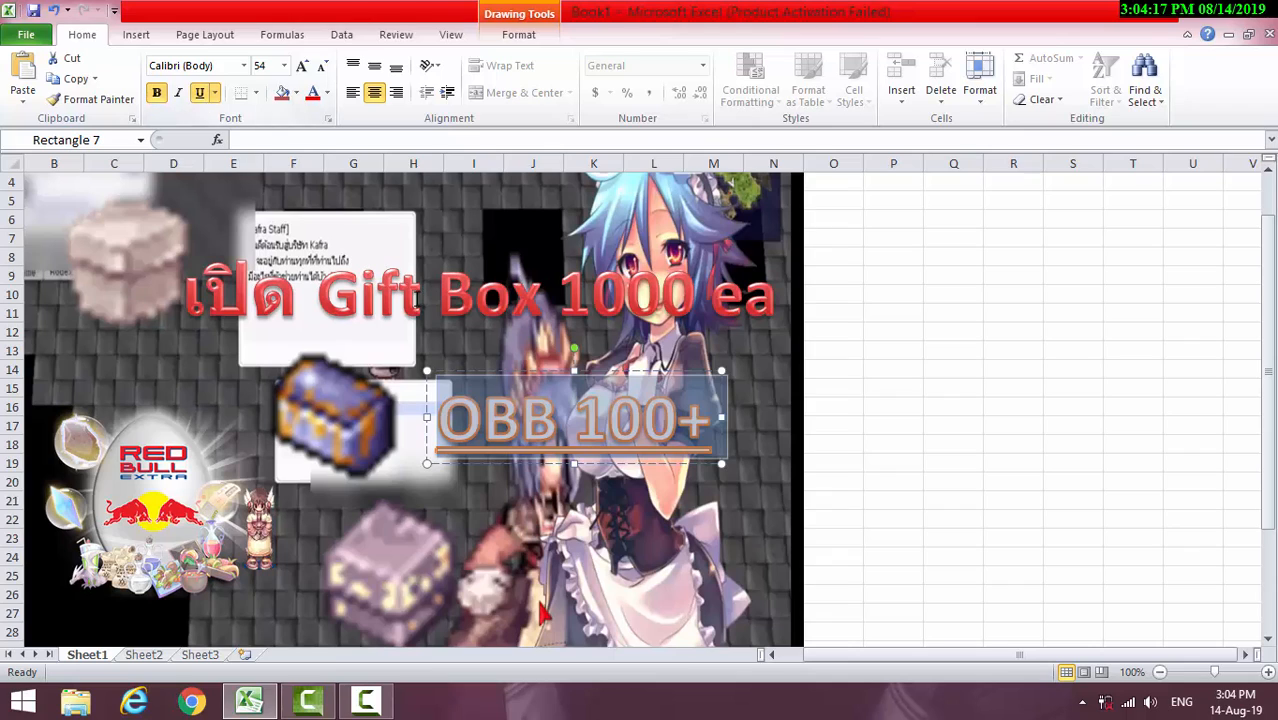
# Try underline and italic formatting on the "เปิด Gift Box 1000 ea" WordArt and remove both again, leaving it bold
pyautogui.click(418, 298)
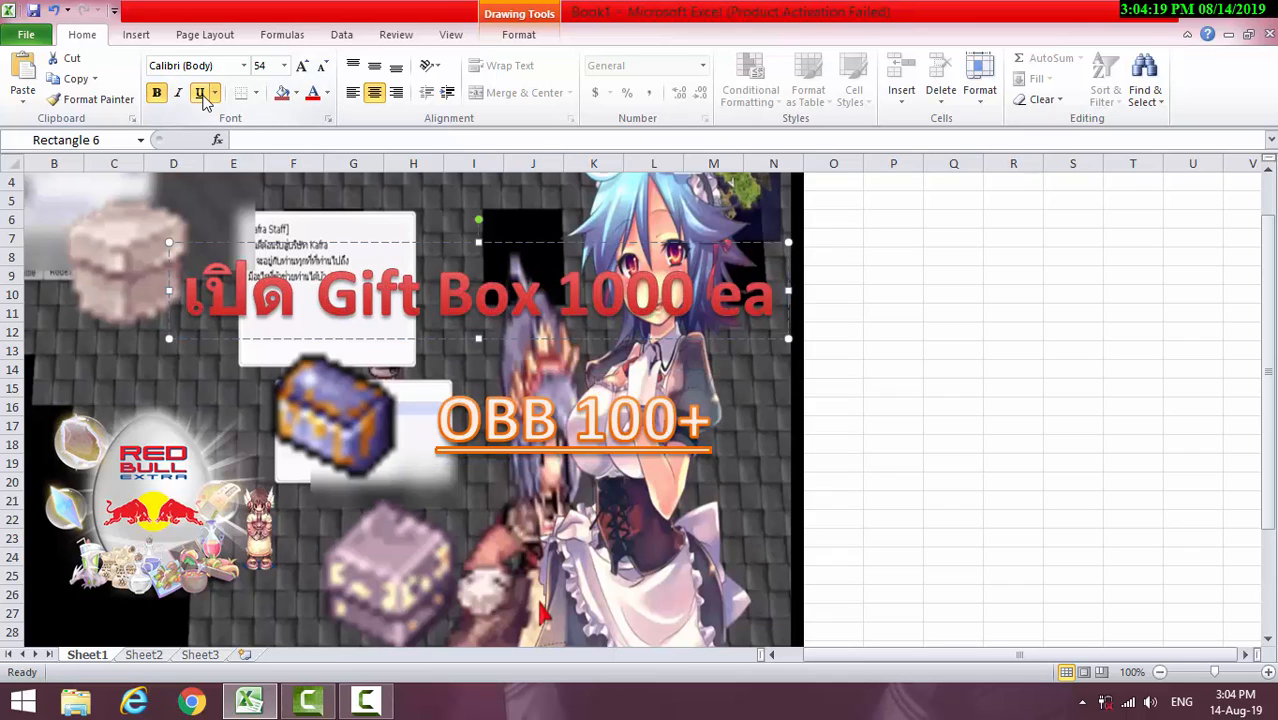
pyautogui.moveTo(183, 295); pyautogui.dragTo(785, 300)
pyautogui.click(156, 93)
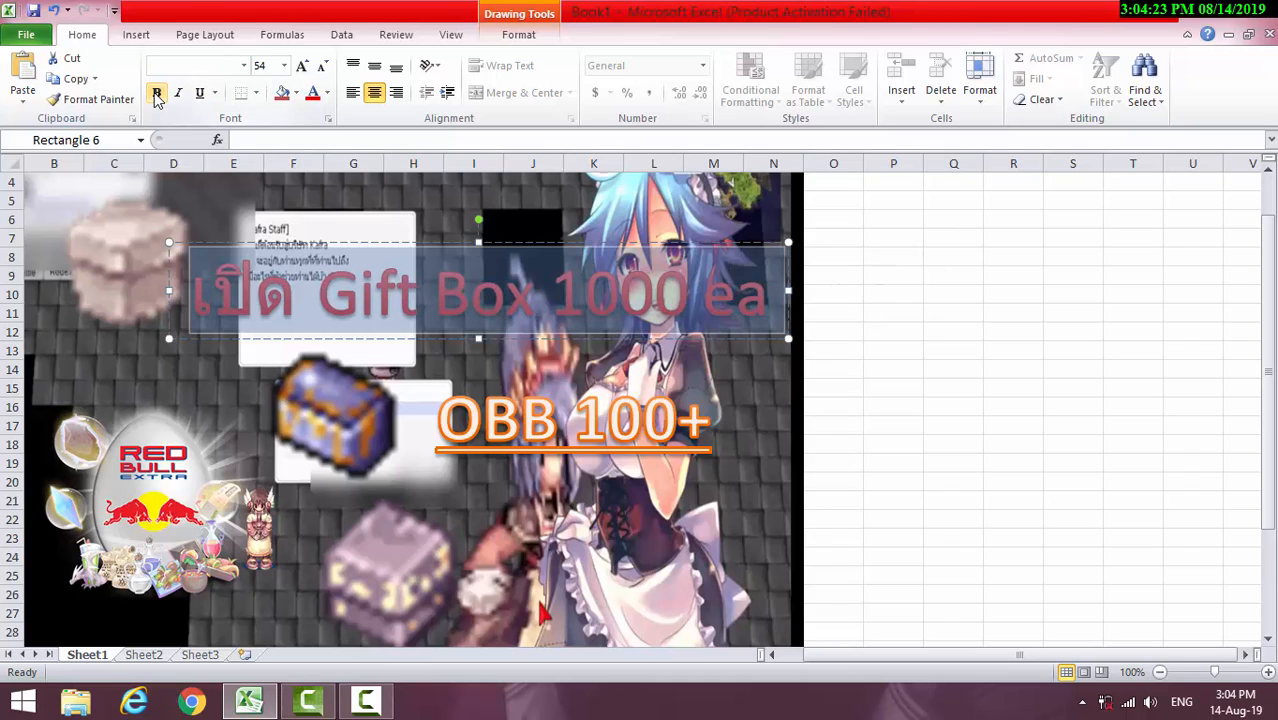
pyautogui.click(156, 93)
pyautogui.click(199, 93)
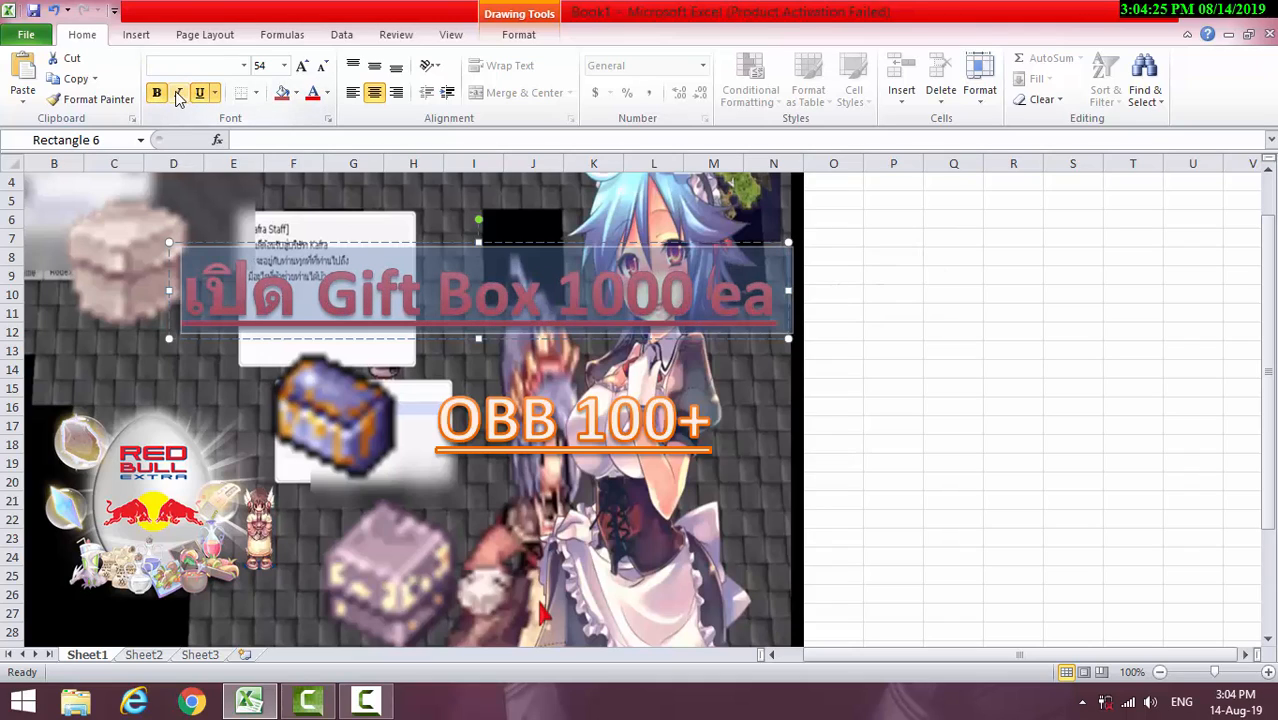
pyautogui.click(175, 94)
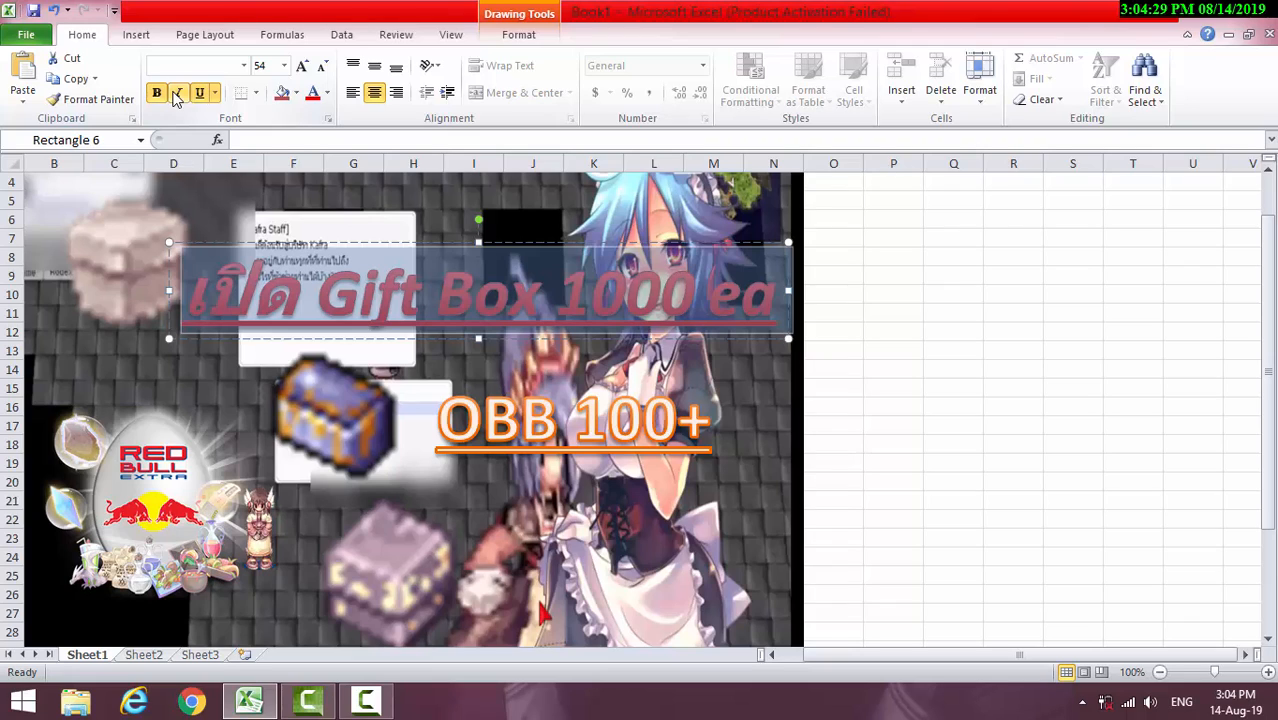
pyautogui.click(175, 94)
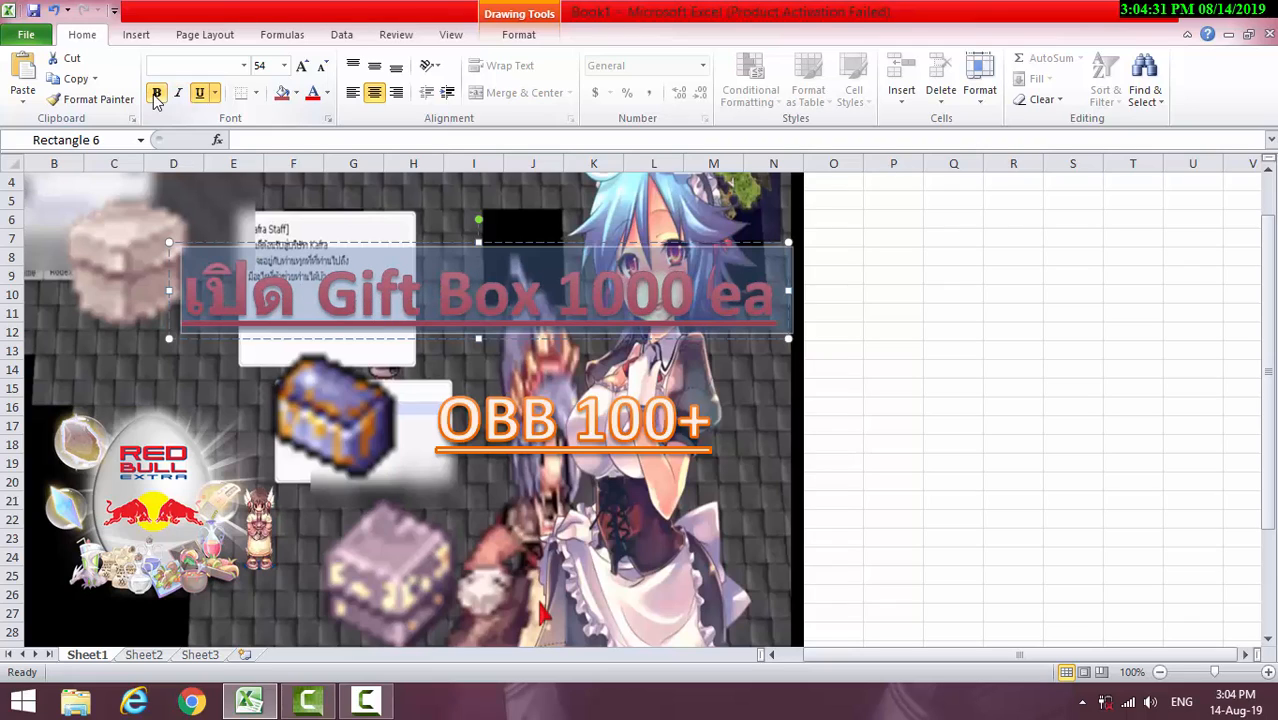
pyautogui.click(199, 93)
pyautogui.click(214, 93)
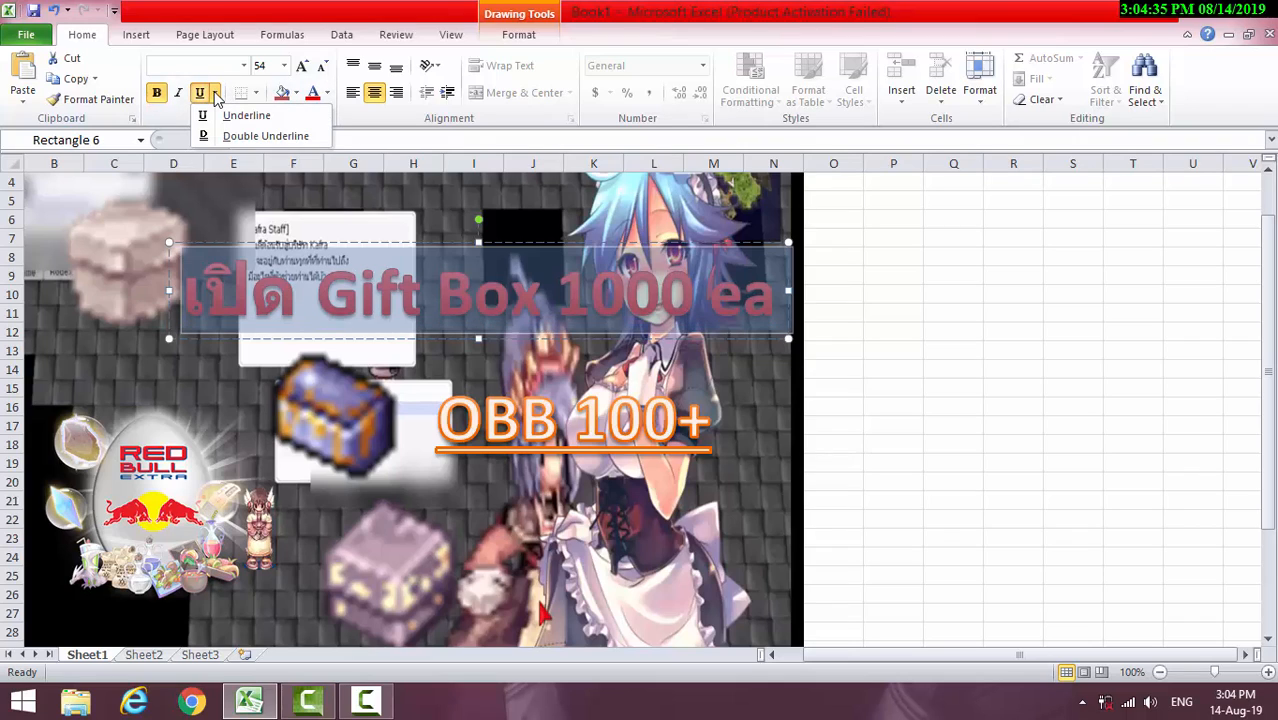
pyautogui.click(217, 97)
# Remove the underline from the "OBB 100+" WordArt text and make it italic
pyautogui.click(568, 433)
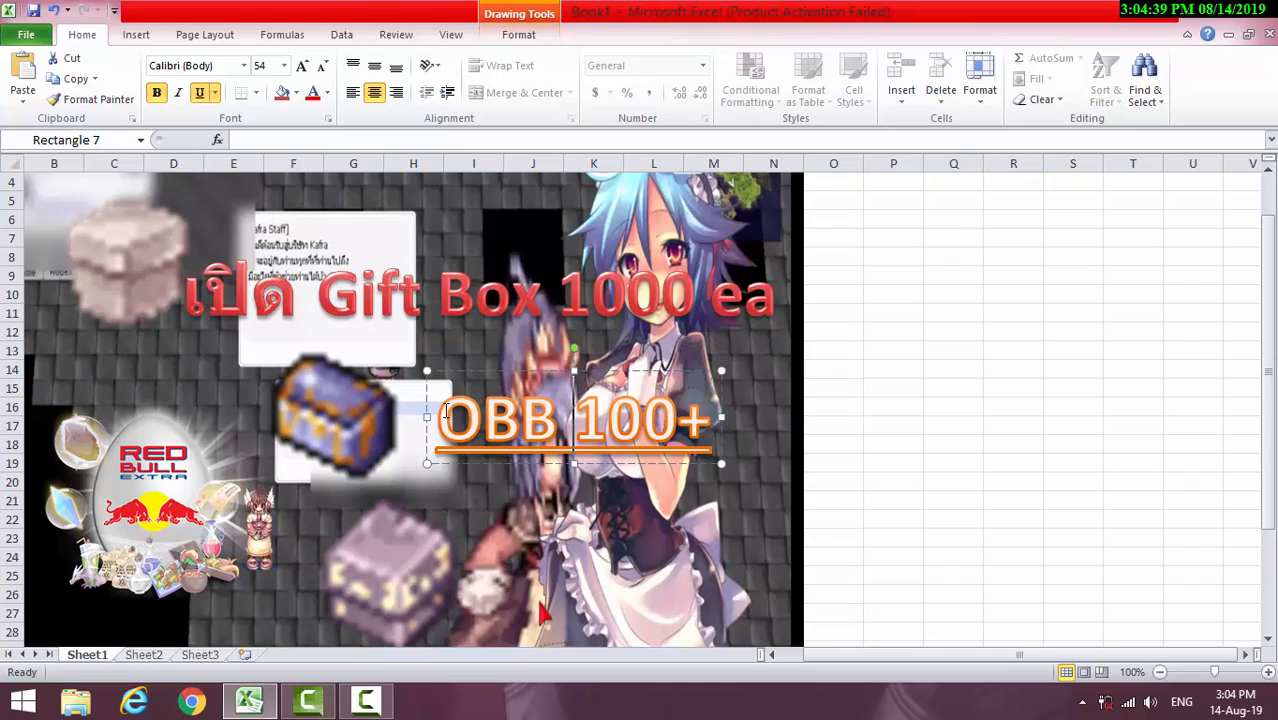
pyautogui.moveTo(440, 412); pyautogui.dragTo(711, 420)
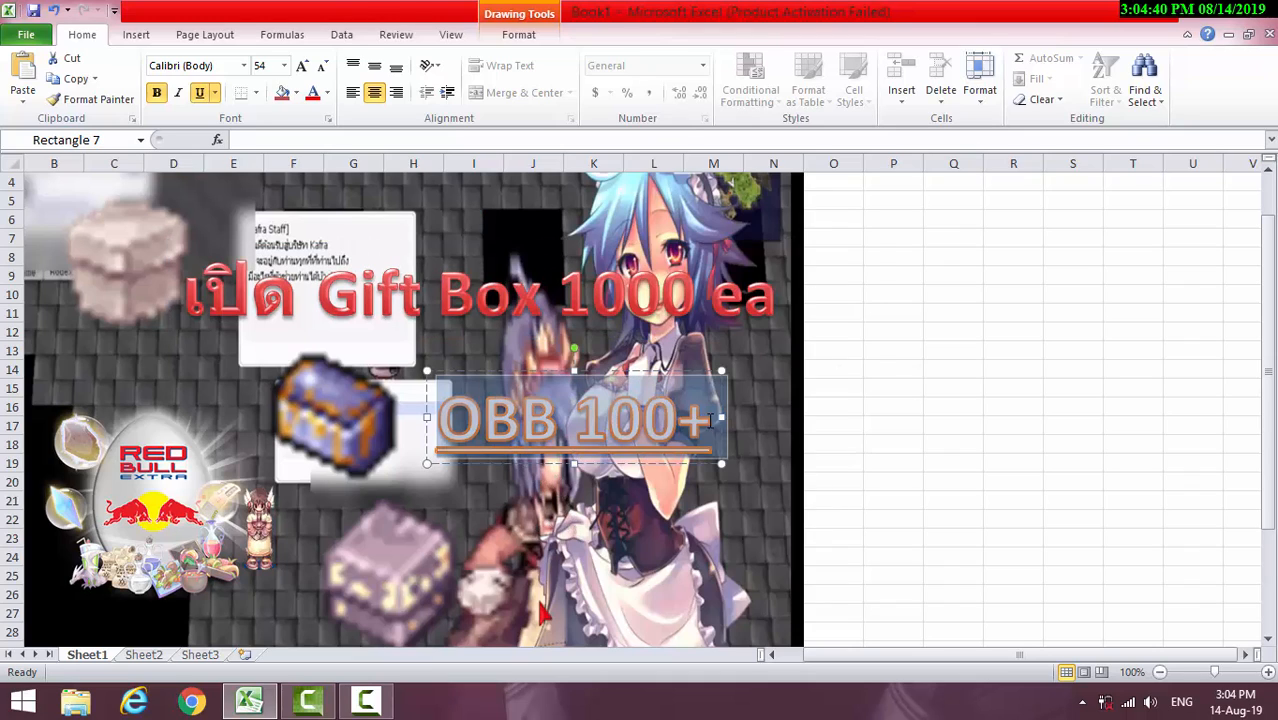
pyautogui.click(199, 92)
pyautogui.click(179, 92)
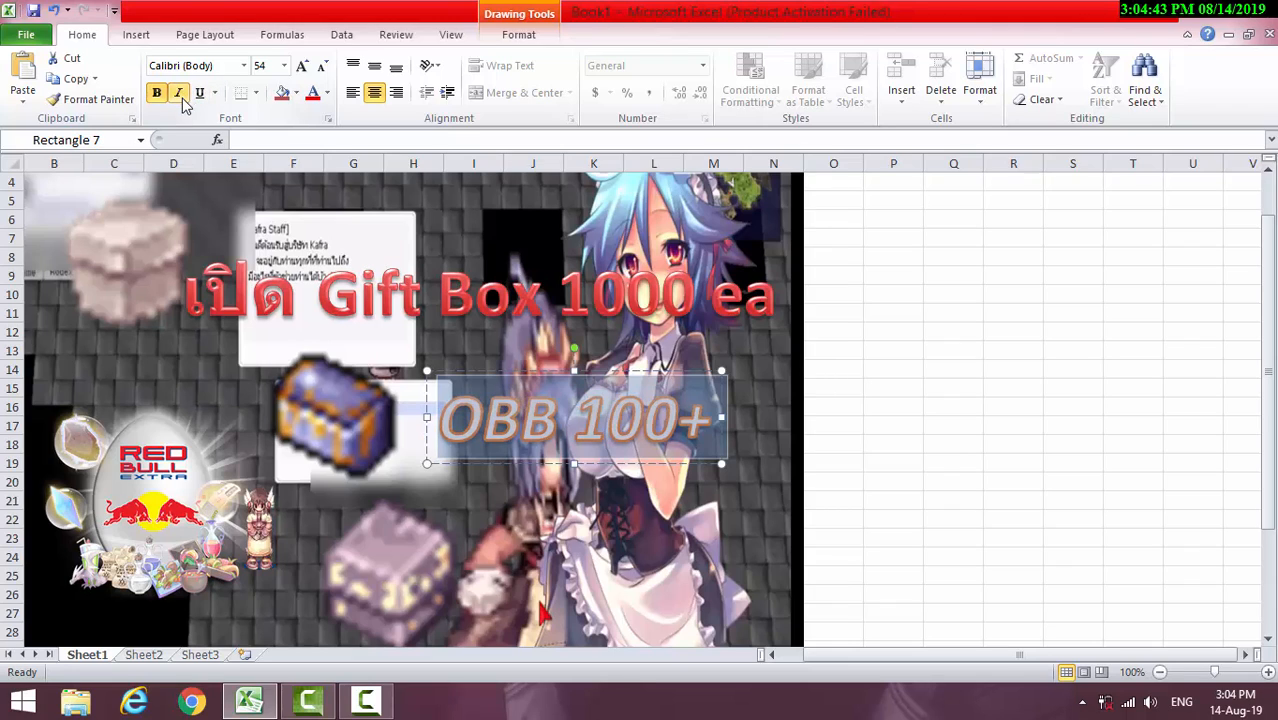
pyautogui.click(895, 430)
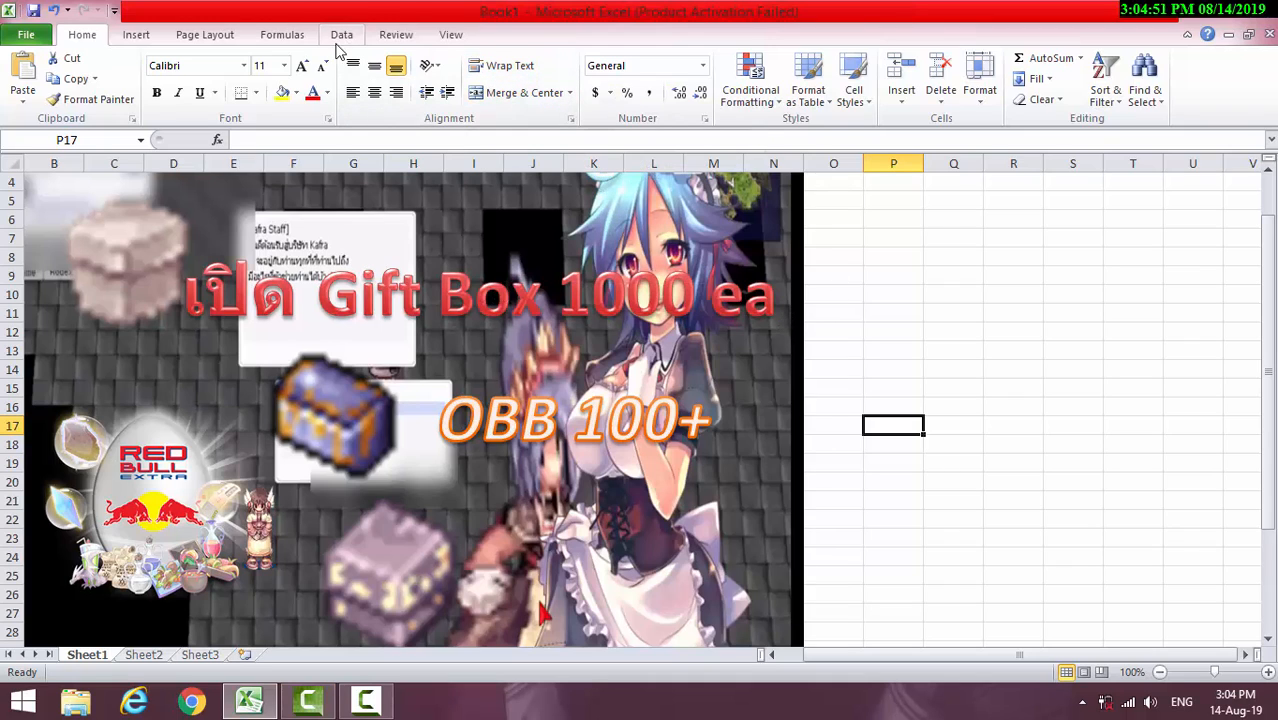
pyautogui.click(213, 36)
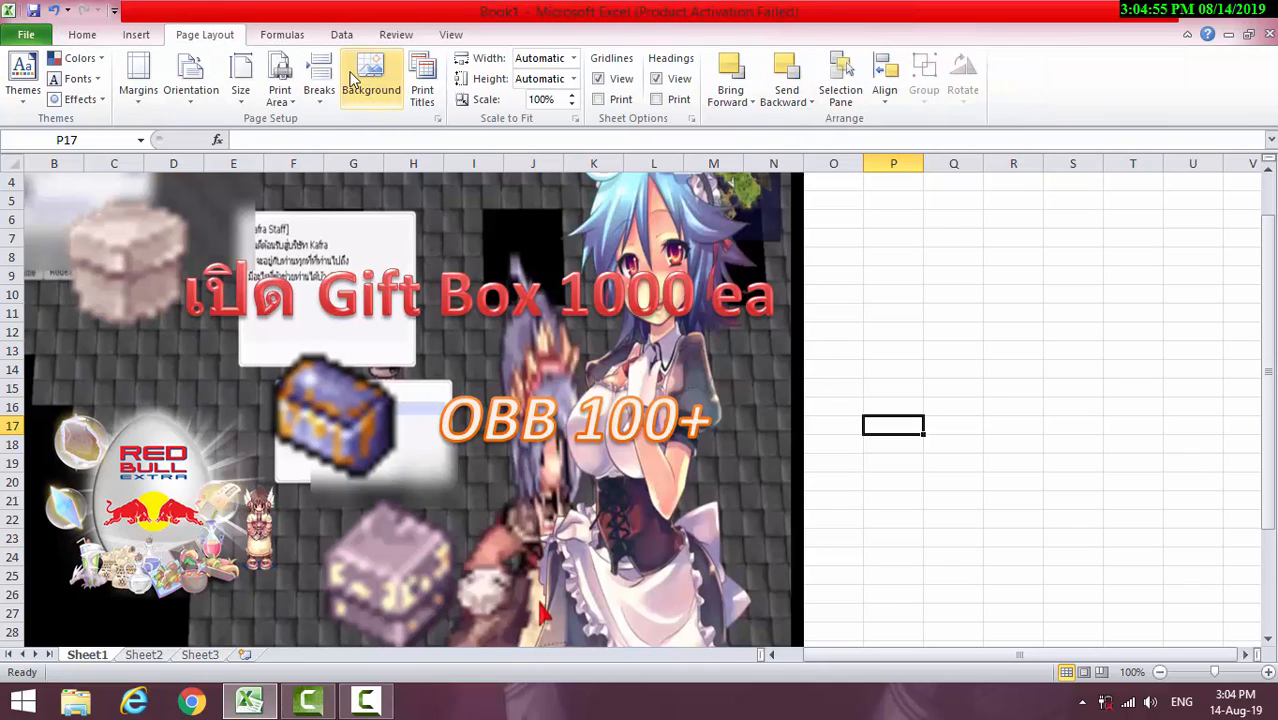
pyautogui.click(368, 78)
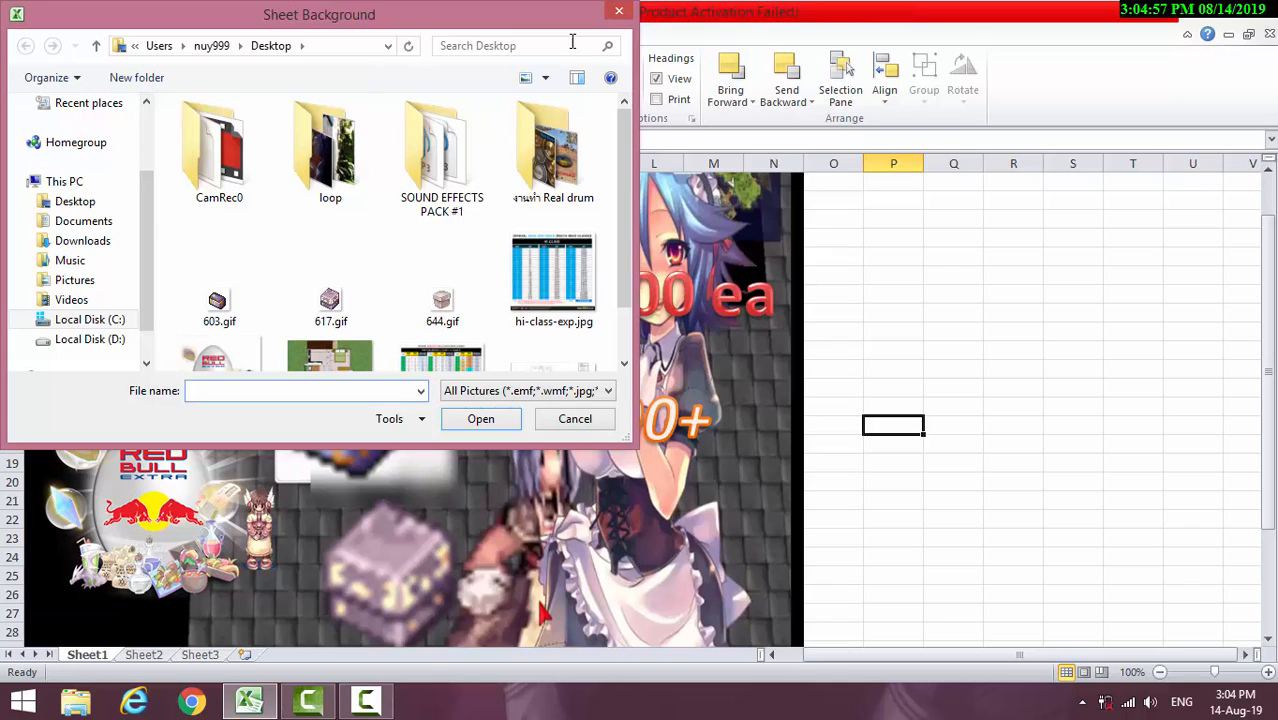
pyautogui.click(626, 14)
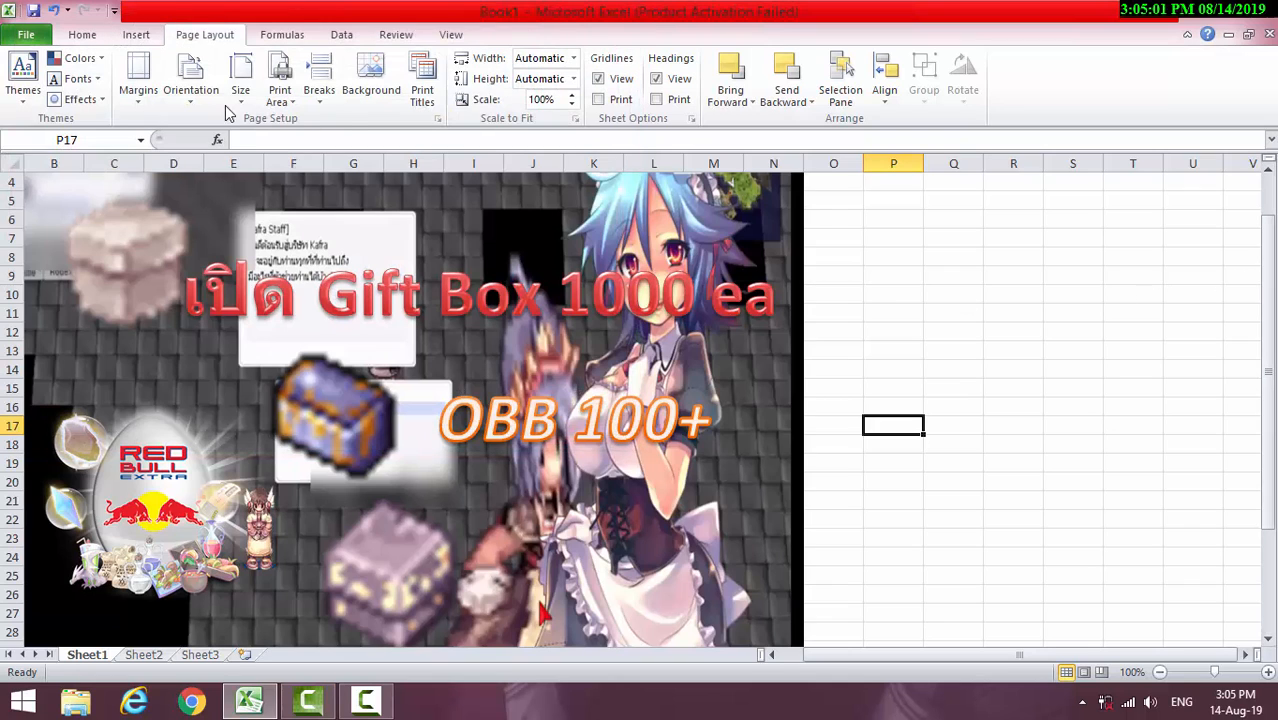
pyautogui.click(136, 35)
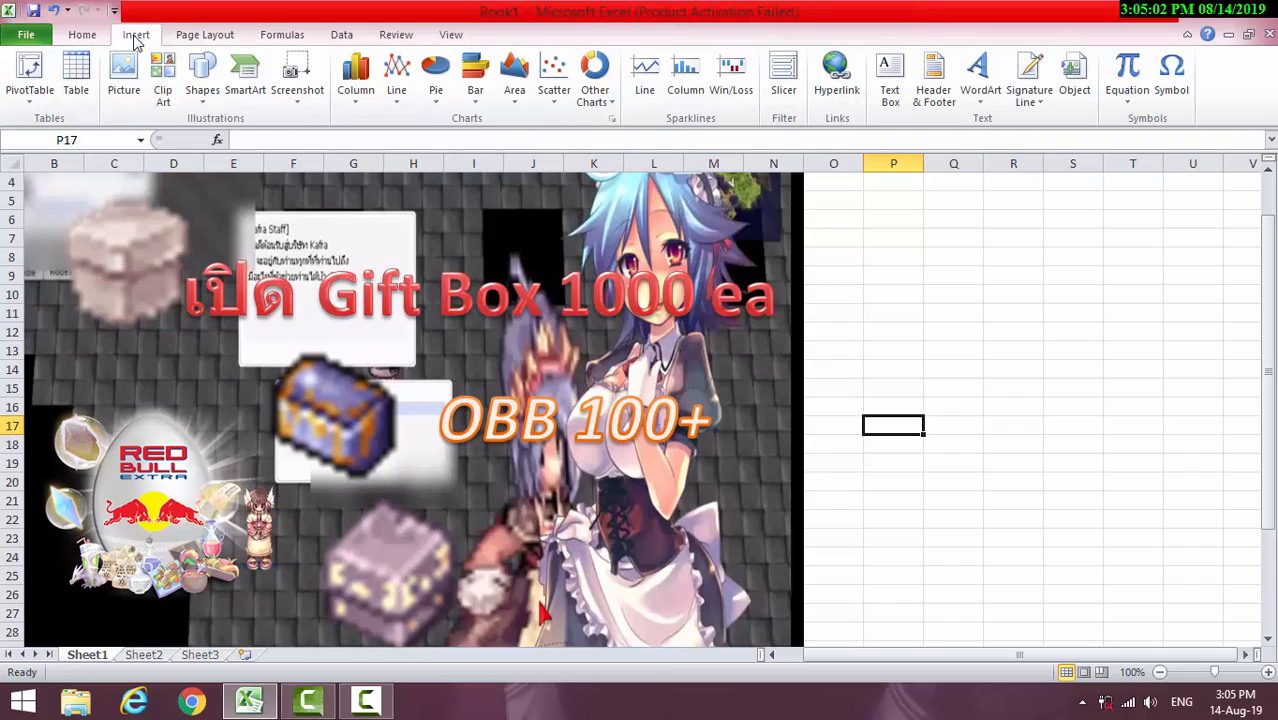
pyautogui.click(83, 36)
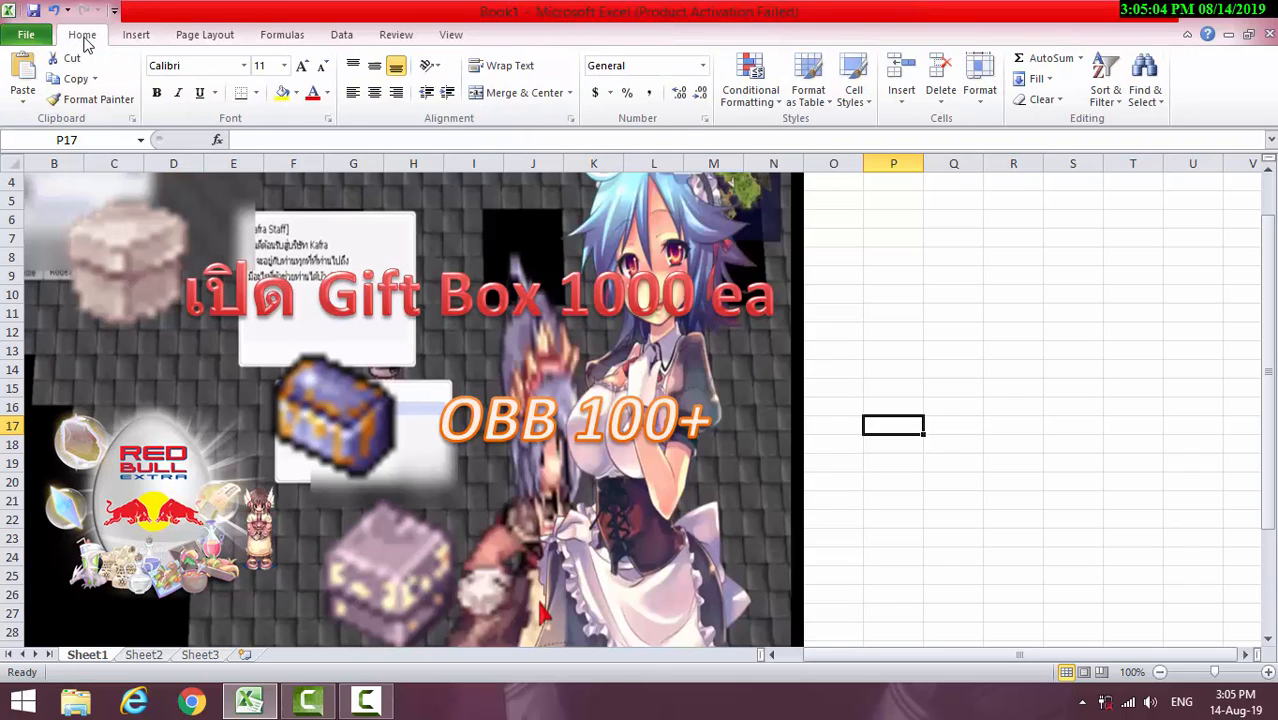
pyautogui.click(136, 35)
pyautogui.click(435, 213)
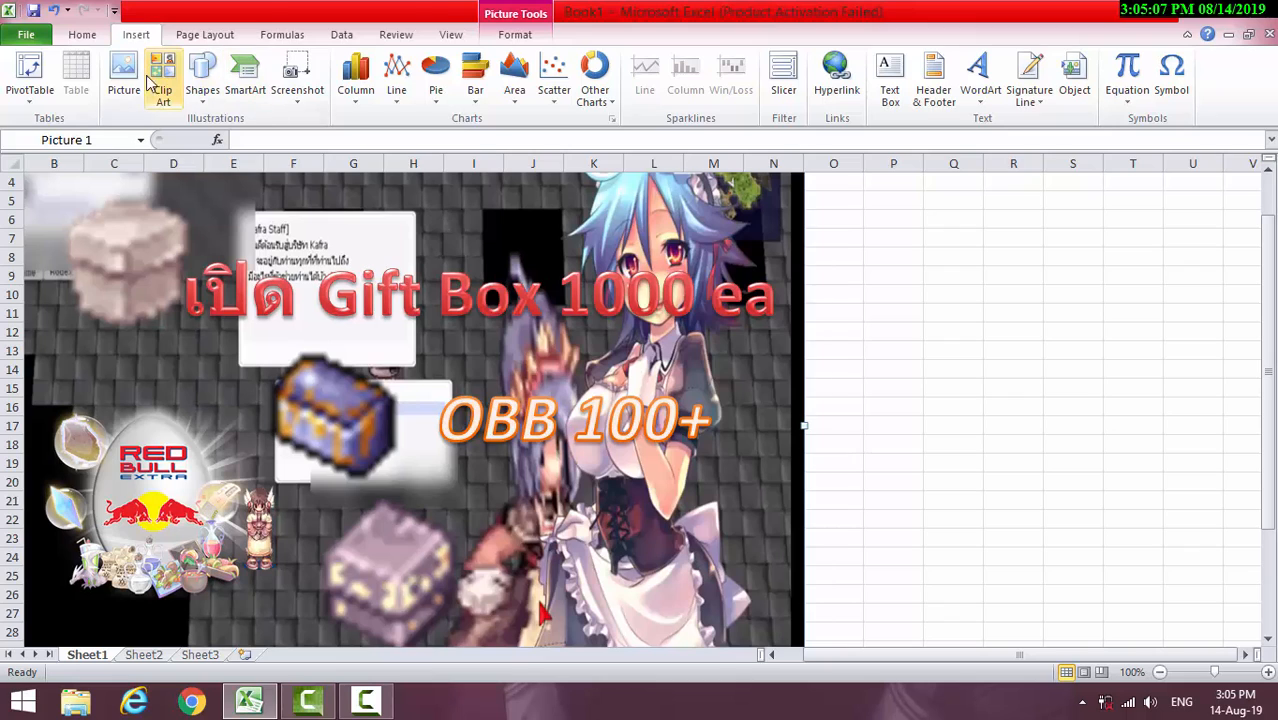
pyautogui.click(205, 35)
pyautogui.click(280, 35)
pyautogui.click(205, 35)
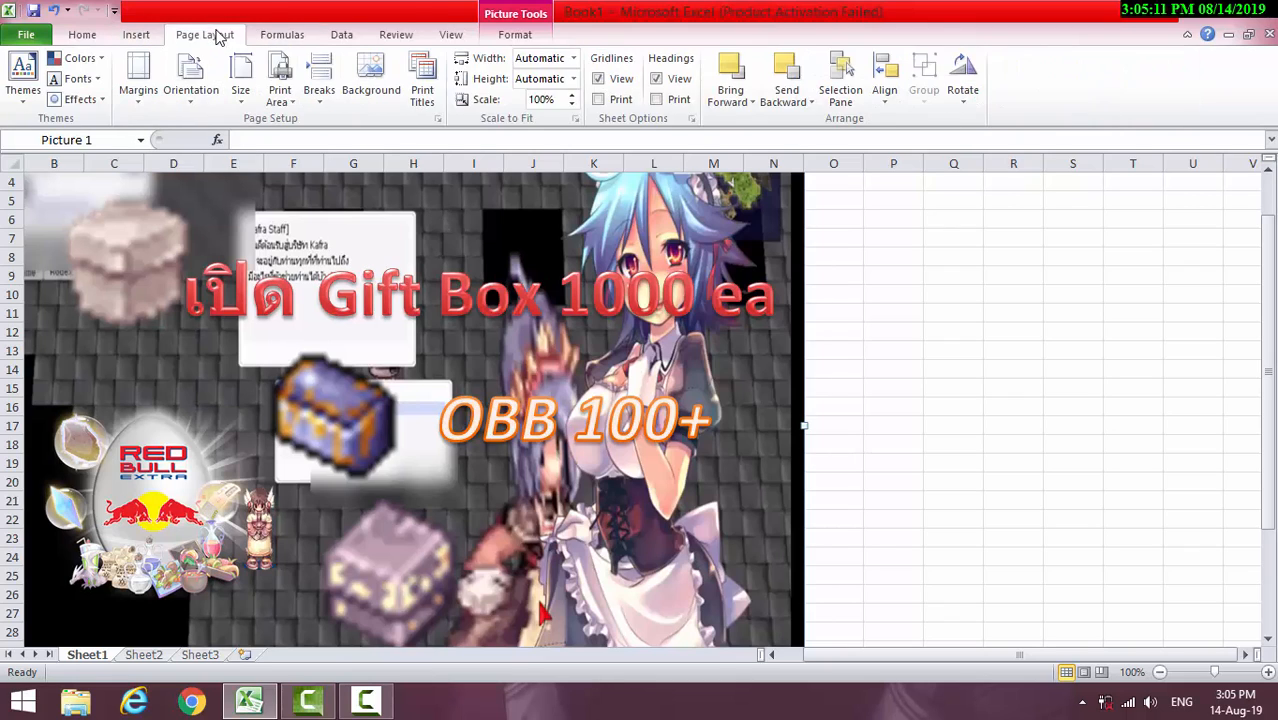
pyautogui.click(137, 35)
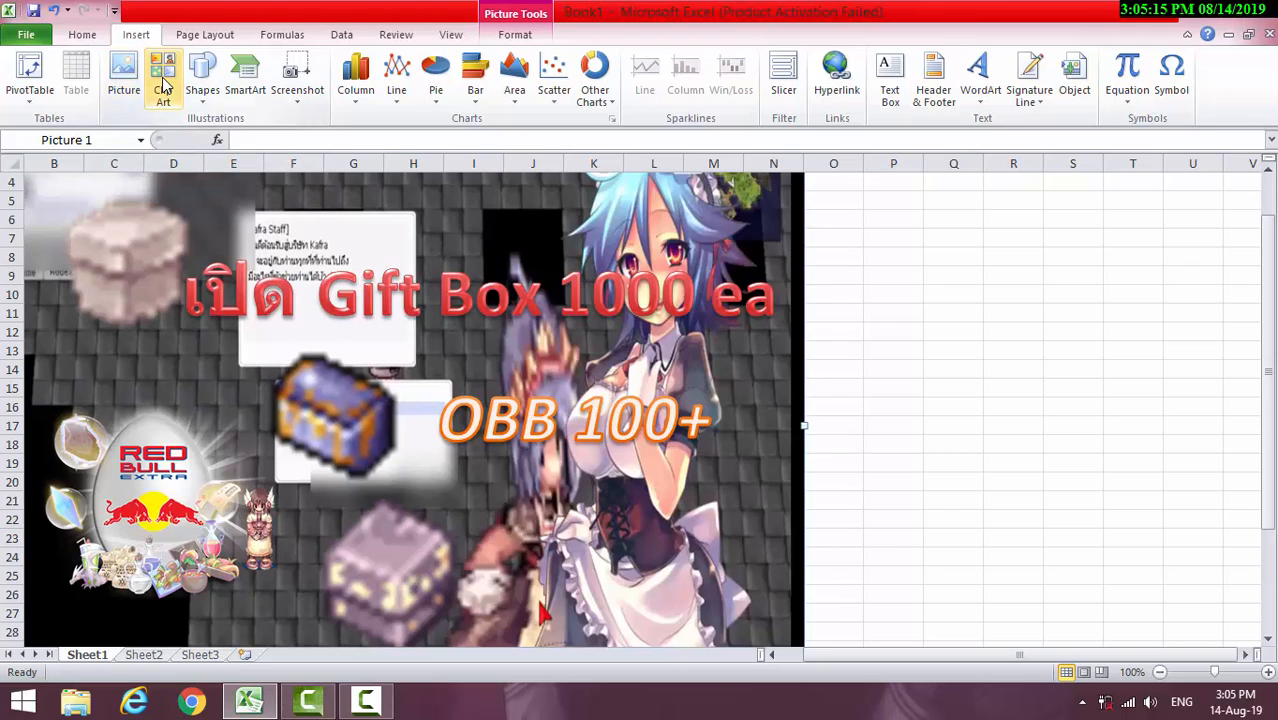
pyautogui.click(84, 36)
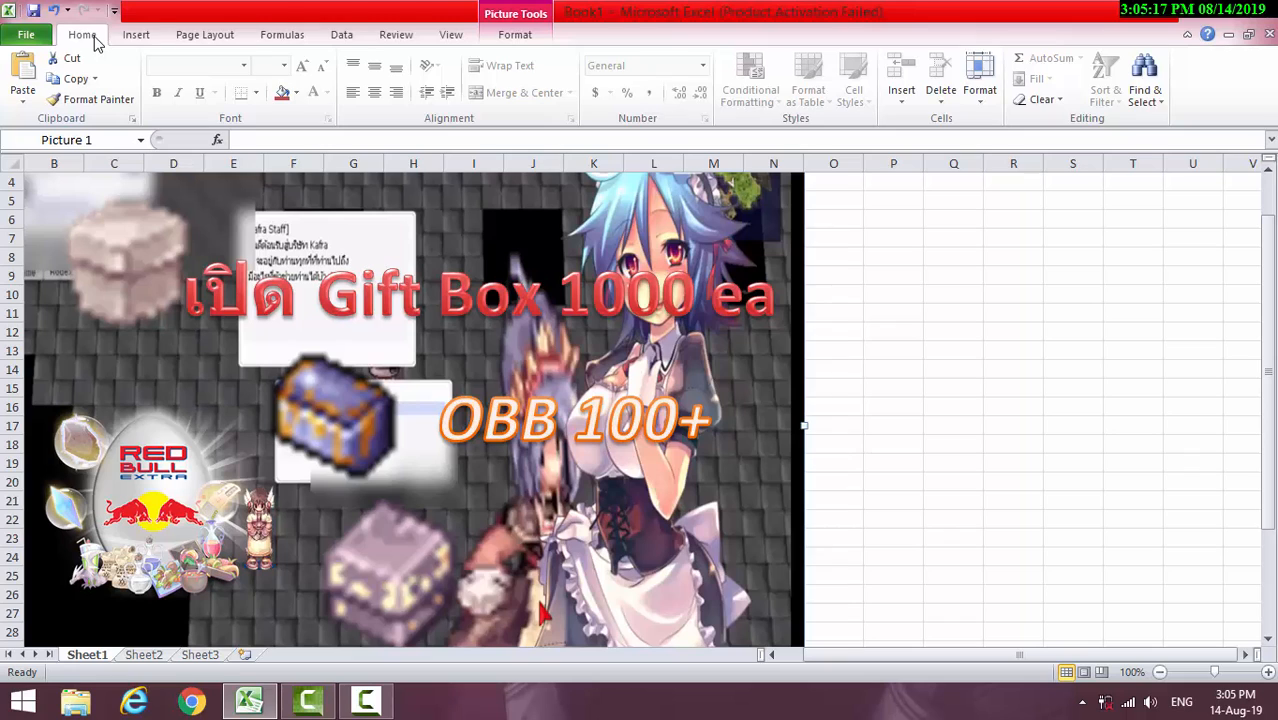
pyautogui.click(136, 36)
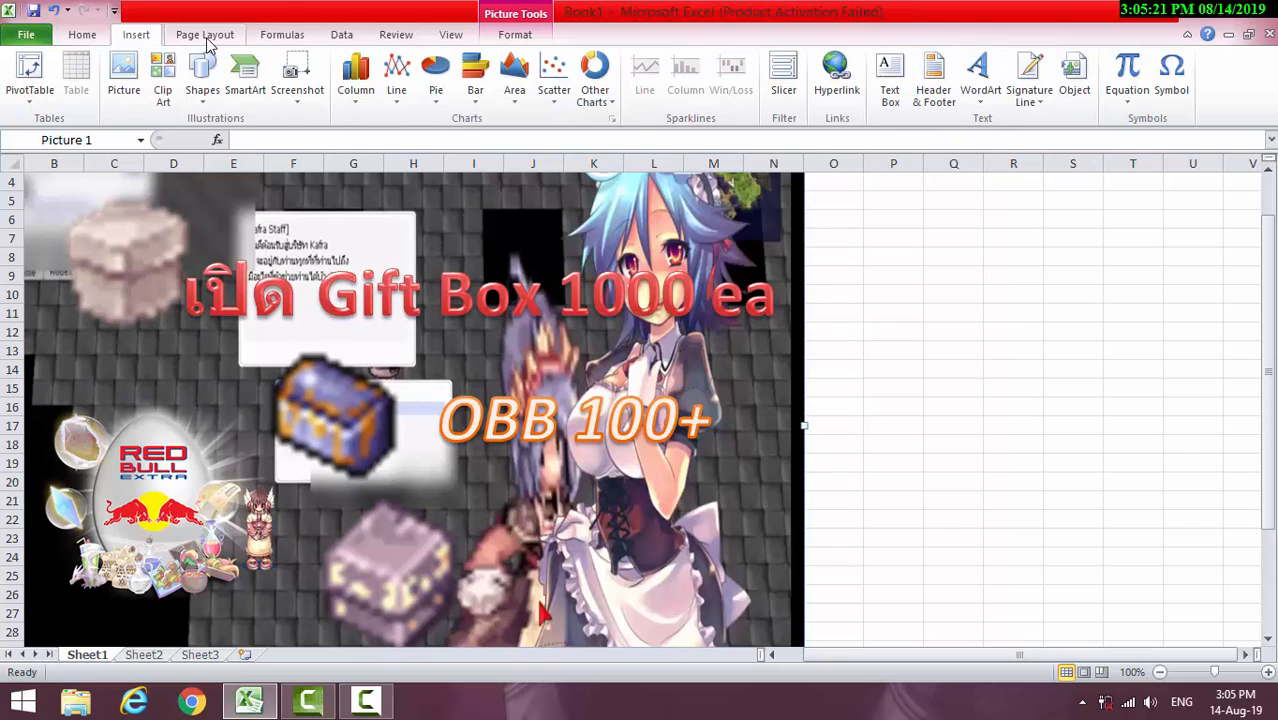
# Browse the built-in theme effects gallery without applying any effect
pyautogui.click(206, 36)
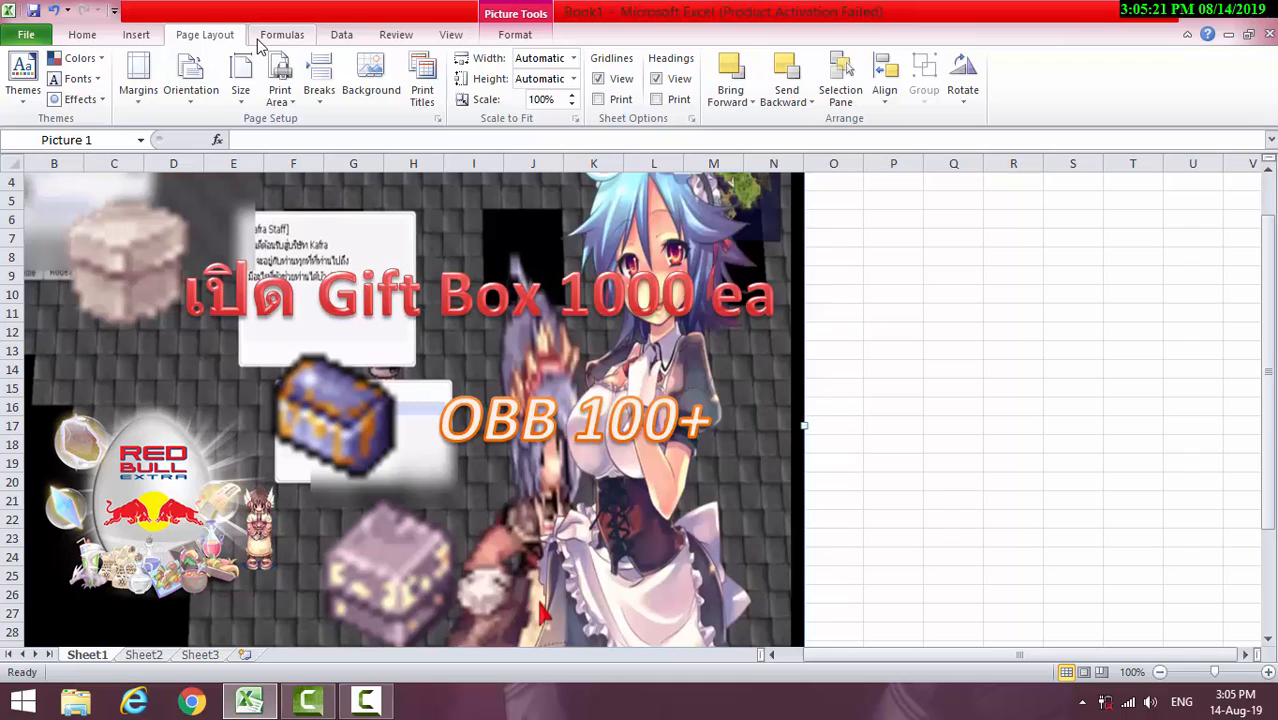
pyautogui.click(88, 102)
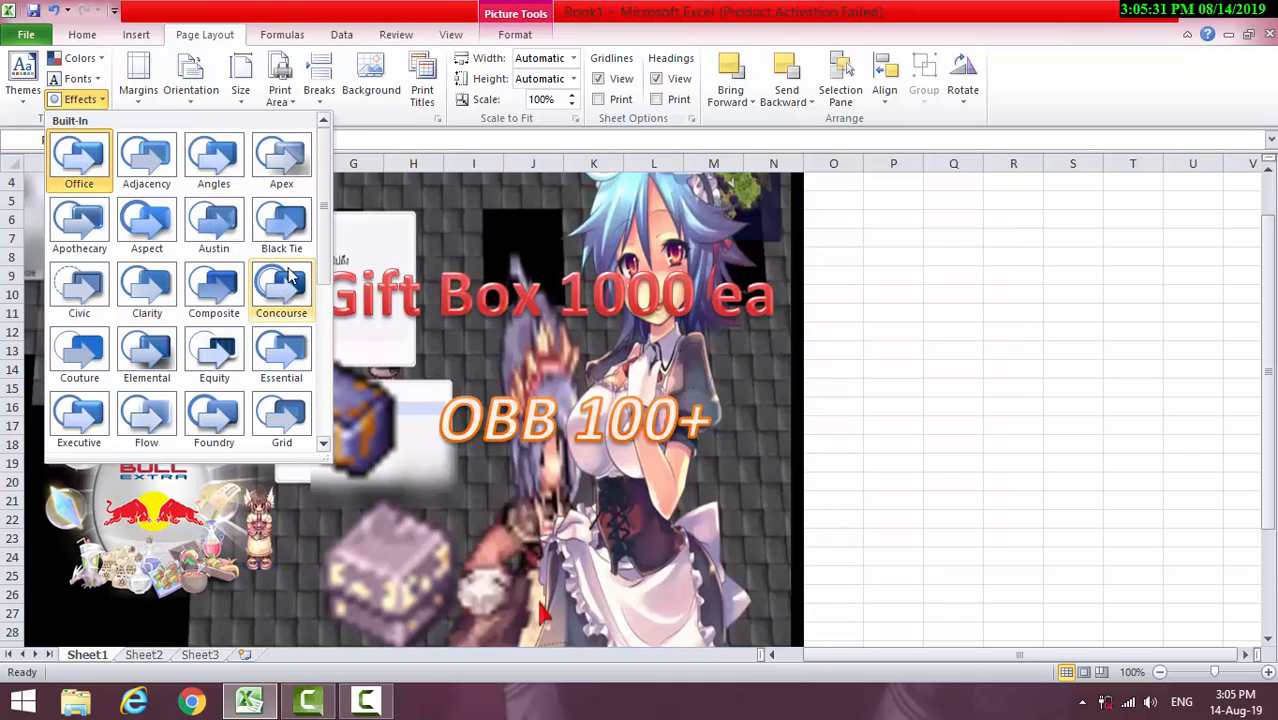
pyautogui.moveTo(327, 285); pyautogui.dragTo(327, 425)
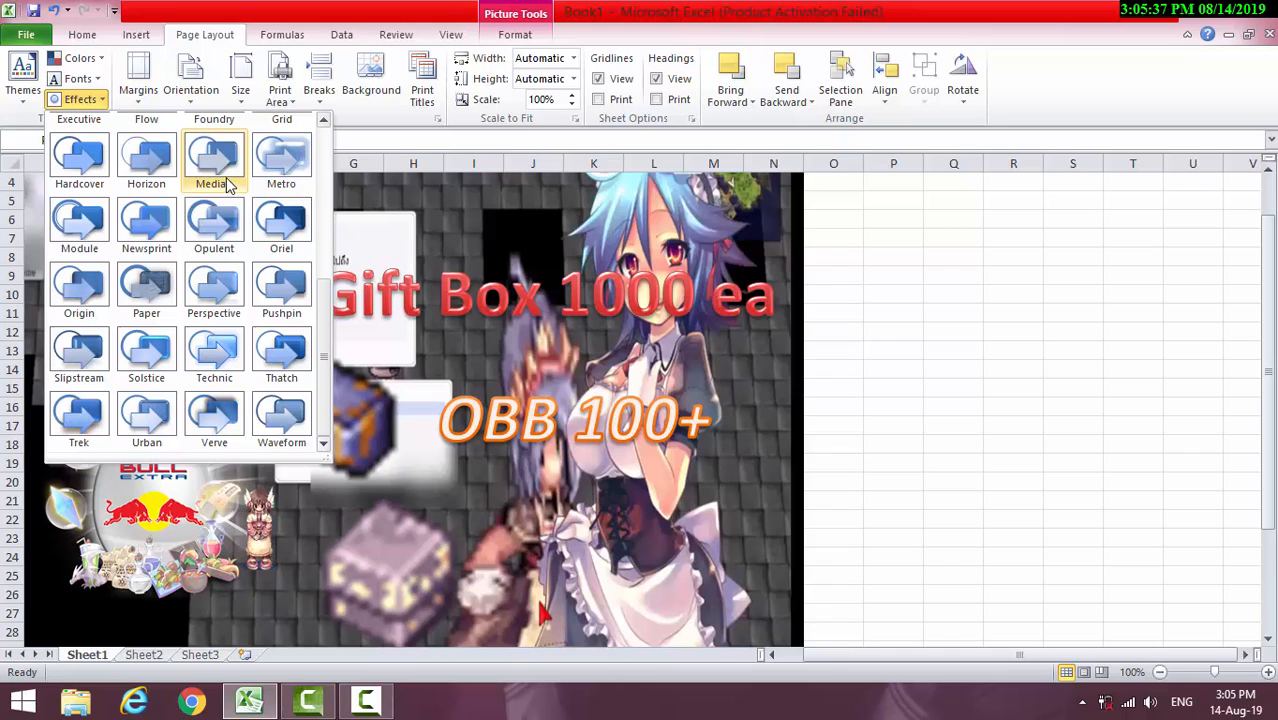
pyautogui.moveTo(322, 351); pyautogui.dragTo(321, 157)
pyautogui.click(903, 307)
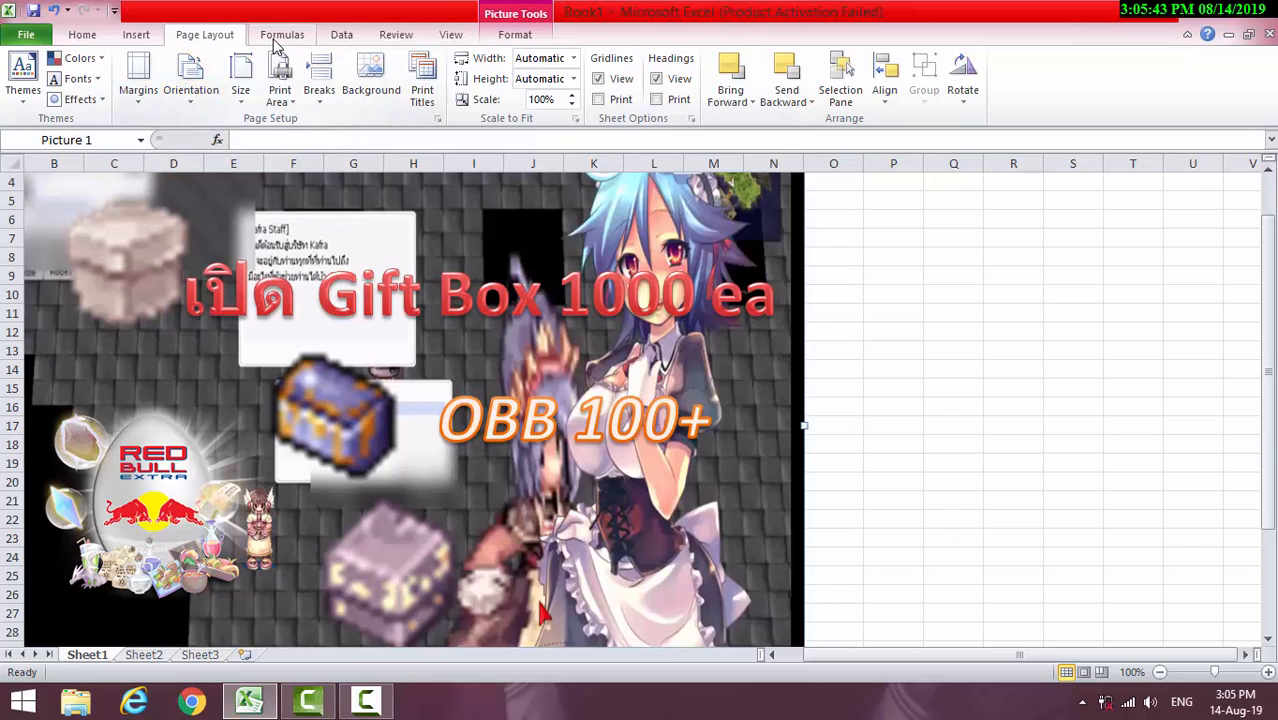
# View the Clip Art search options and close them without inserting any clip art
pyautogui.click(138, 36)
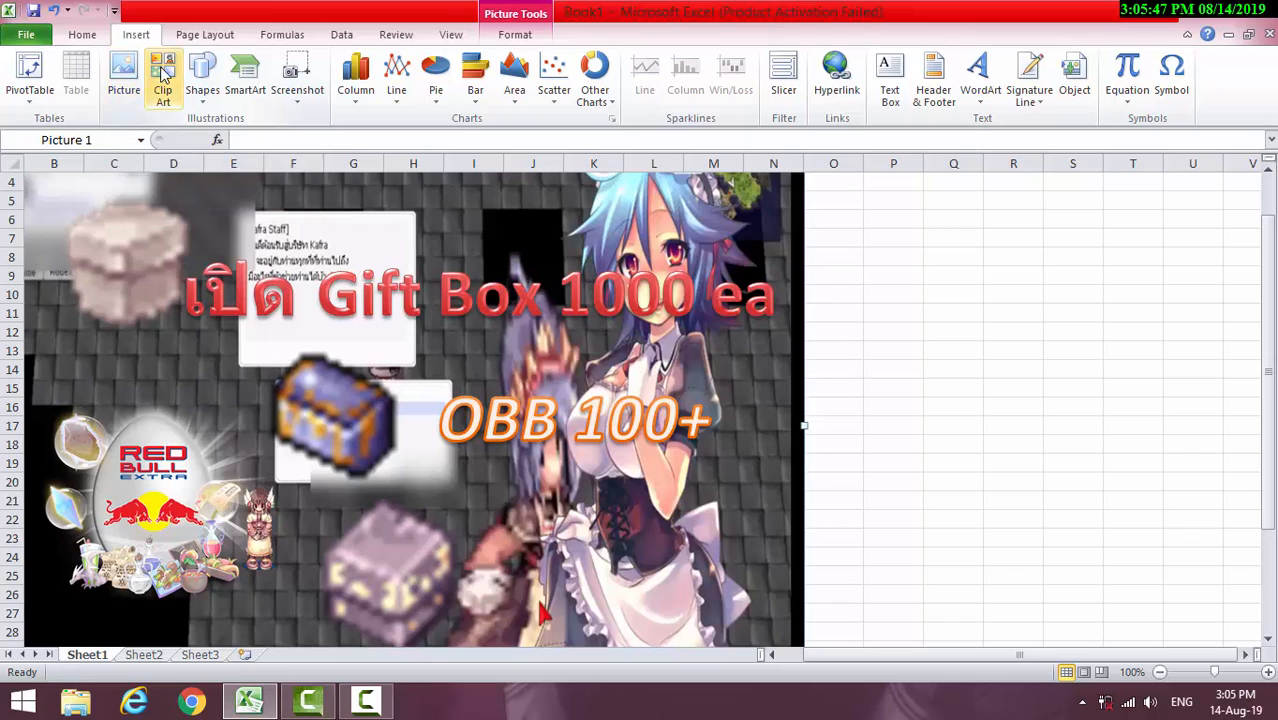
pyautogui.click(168, 75)
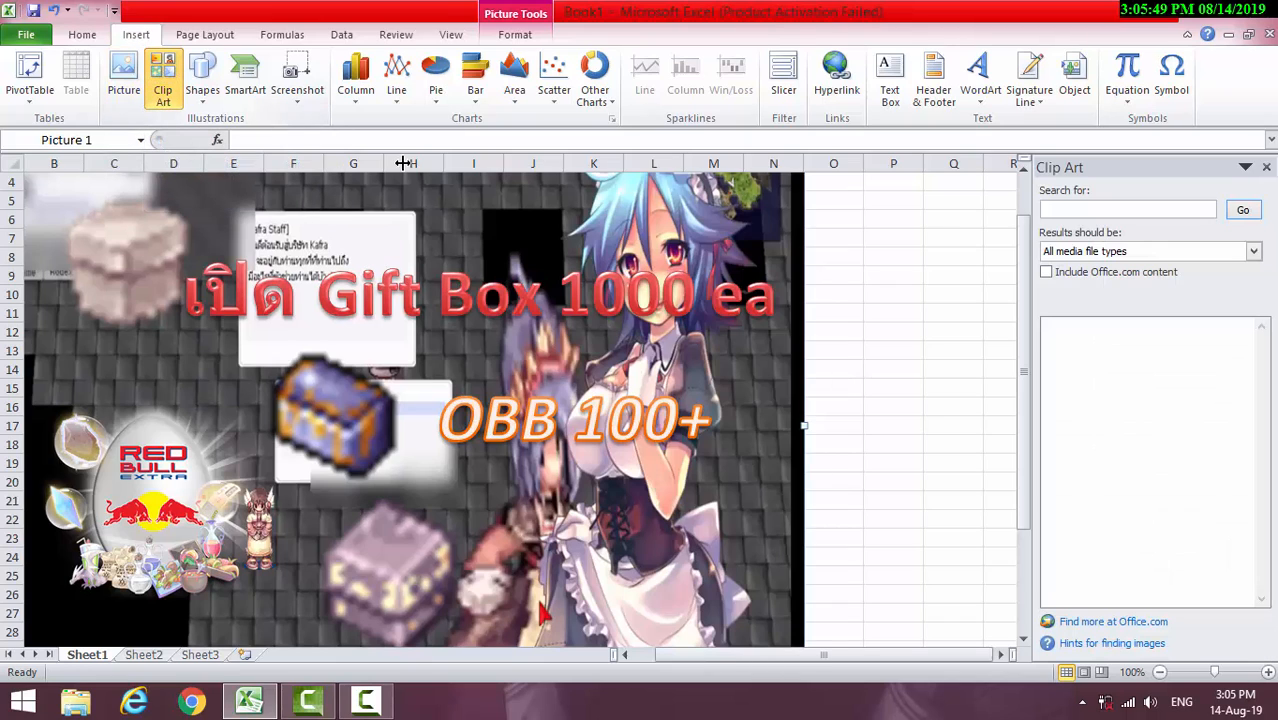
pyautogui.click(1266, 166)
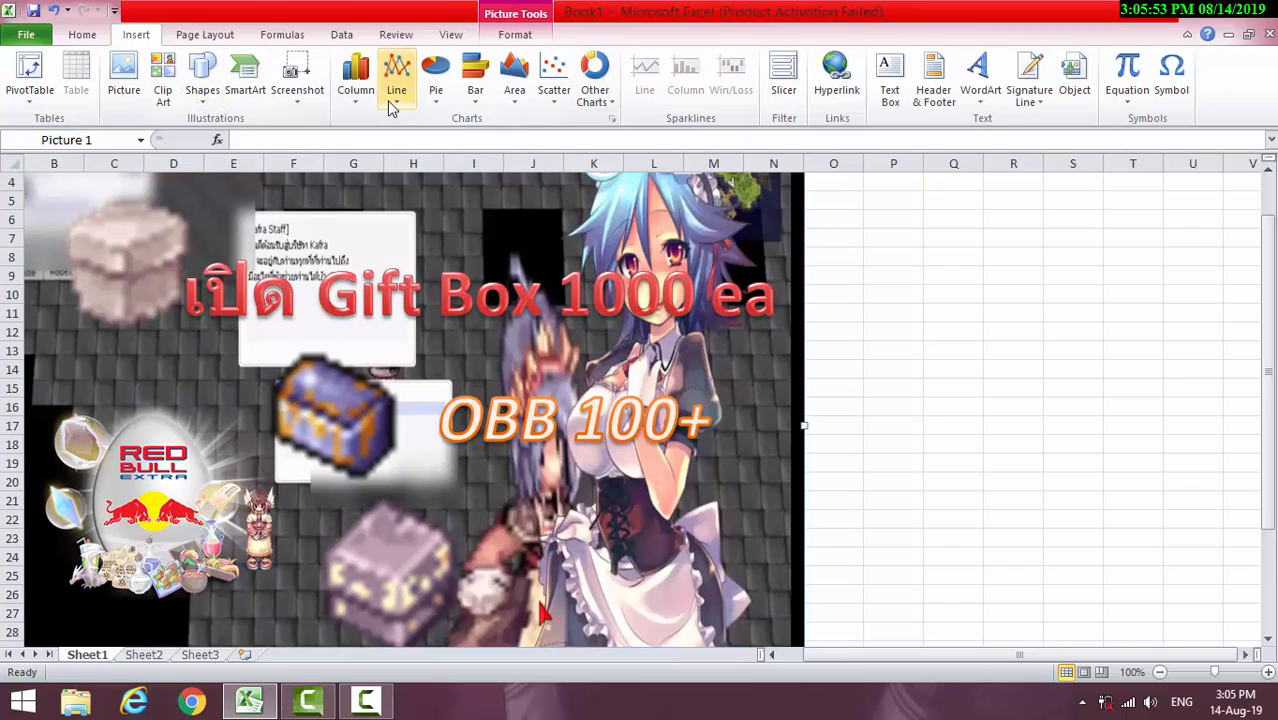
pyautogui.click(82, 36)
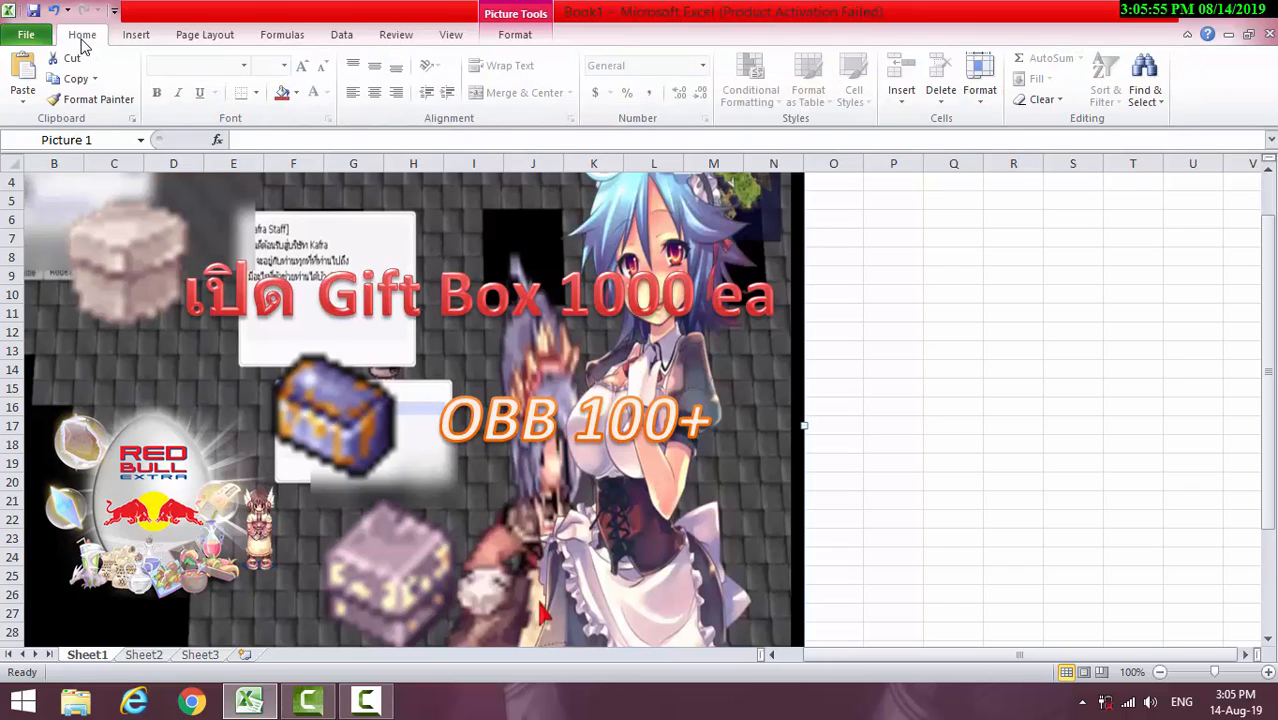
pyautogui.click(1005, 443)
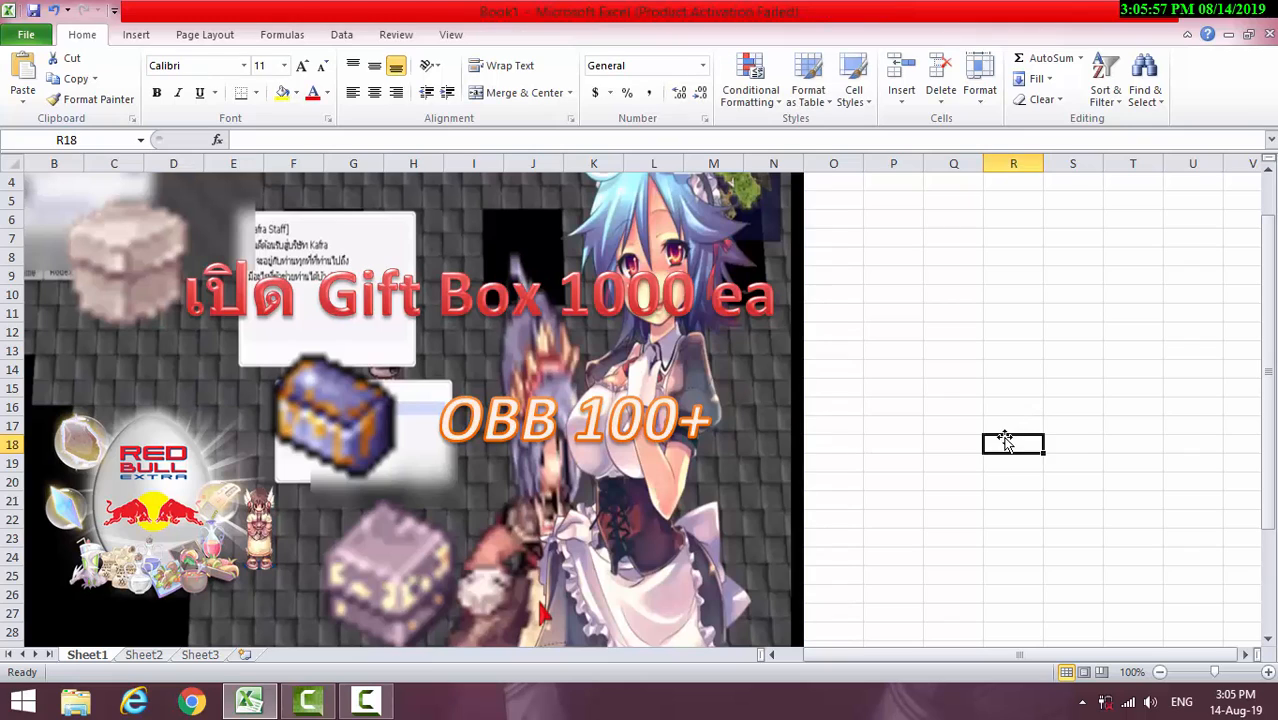
pyautogui.click(513, 565)
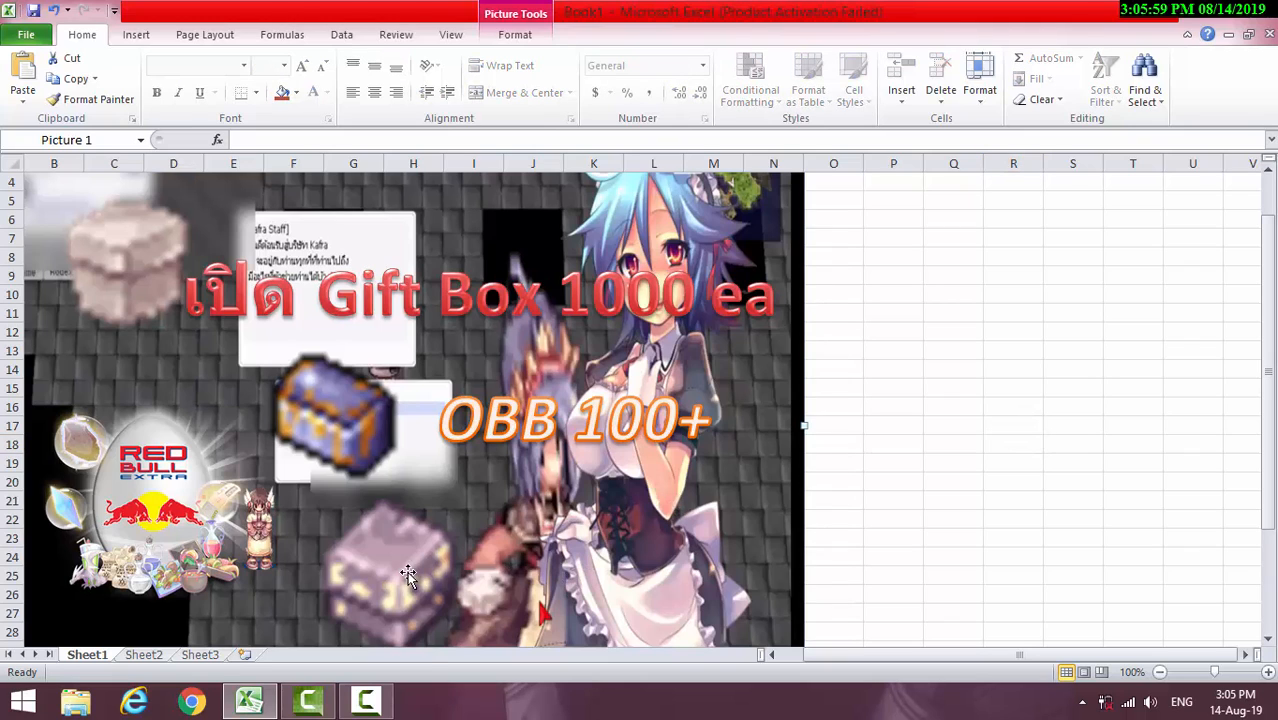
pyautogui.click(201, 34)
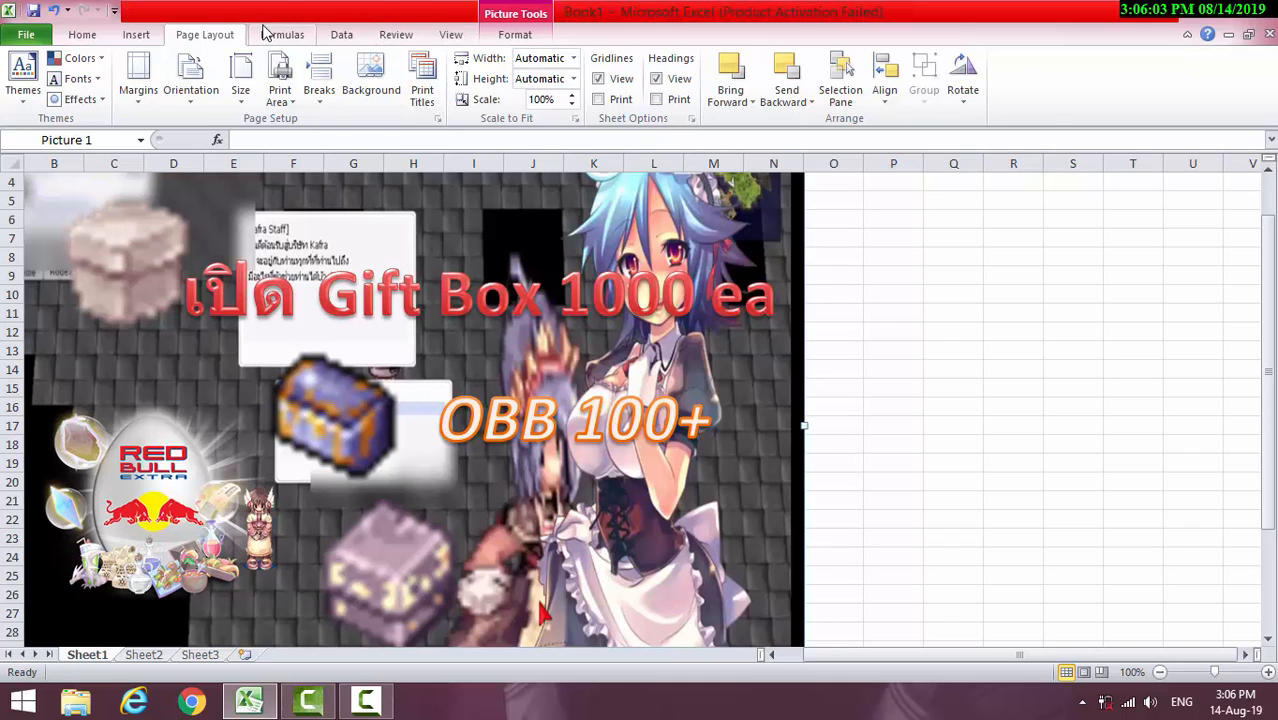
pyautogui.click(284, 35)
pyautogui.click(345, 36)
pyautogui.click(395, 38)
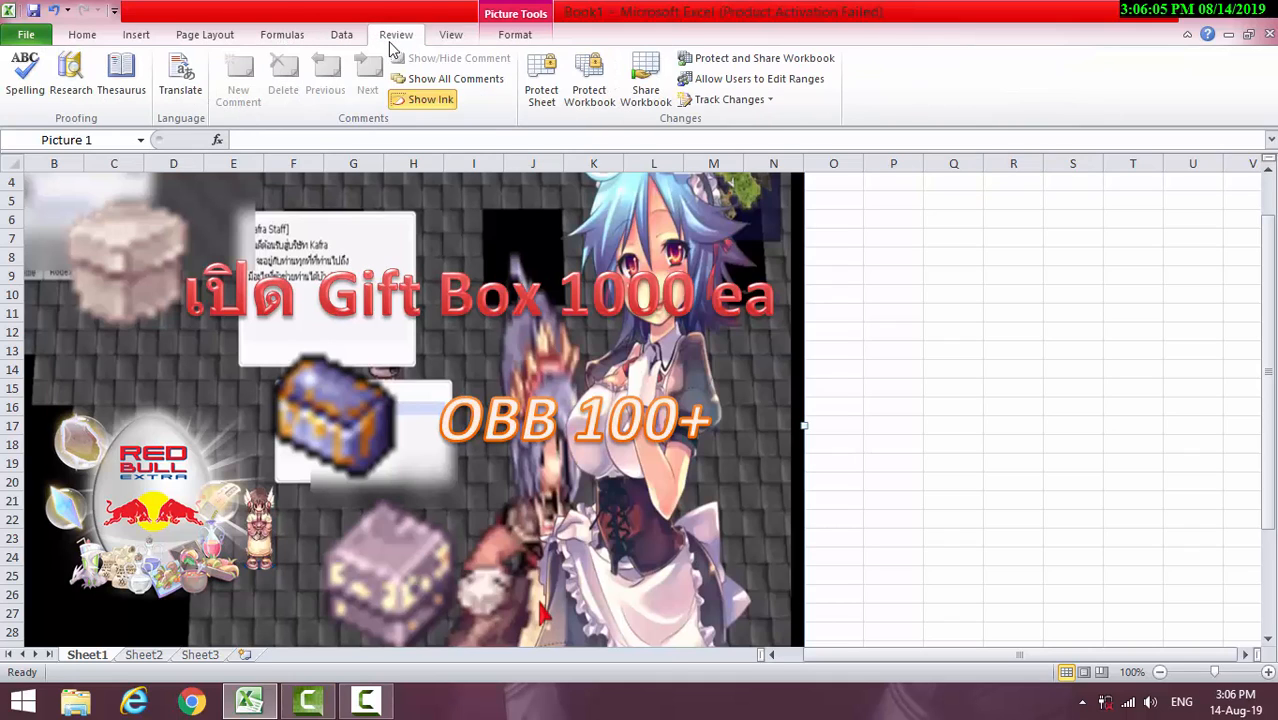
pyautogui.click(283, 36)
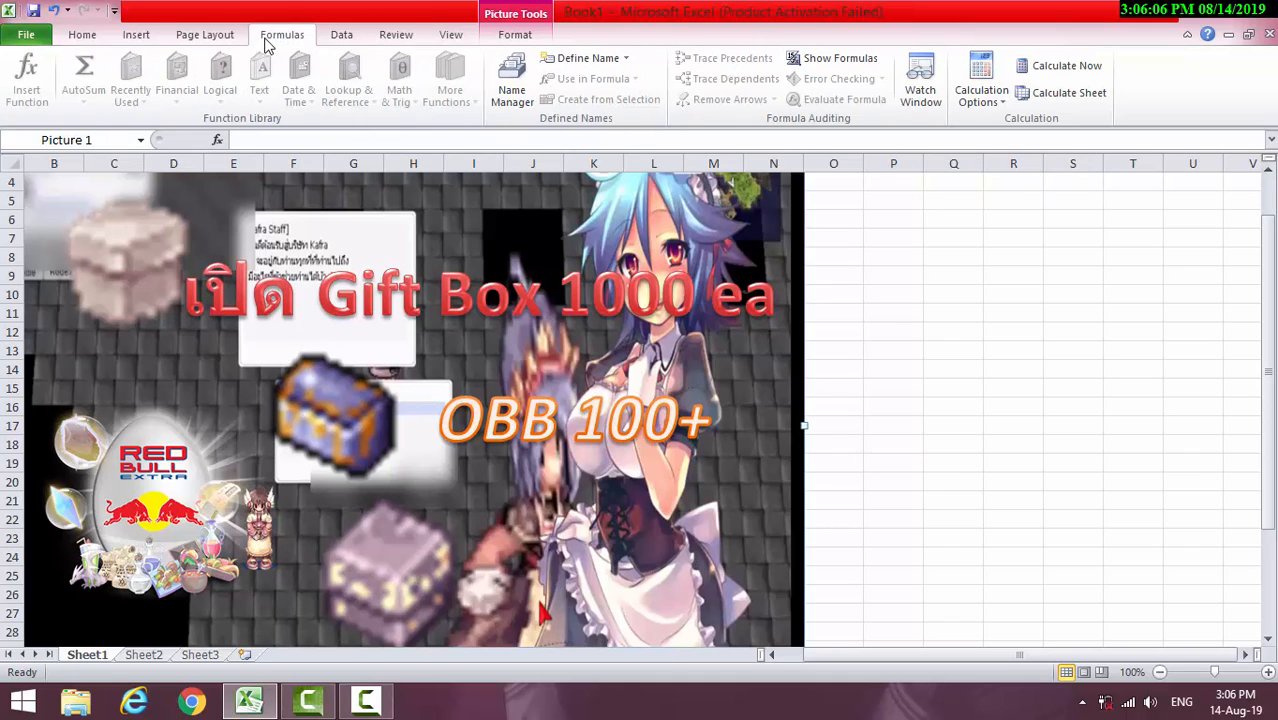
pyautogui.click(210, 38)
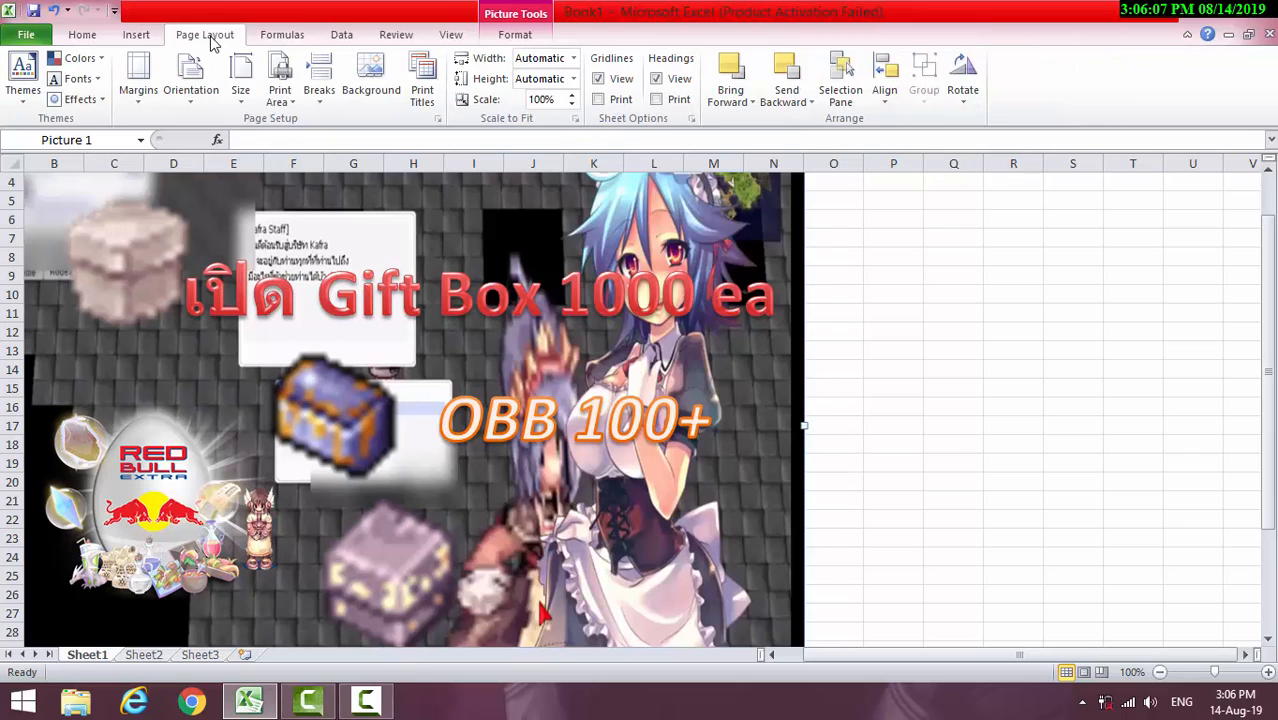
# Browse the gallery of WordArt styles without inserting a new text object
pyautogui.click(137, 35)
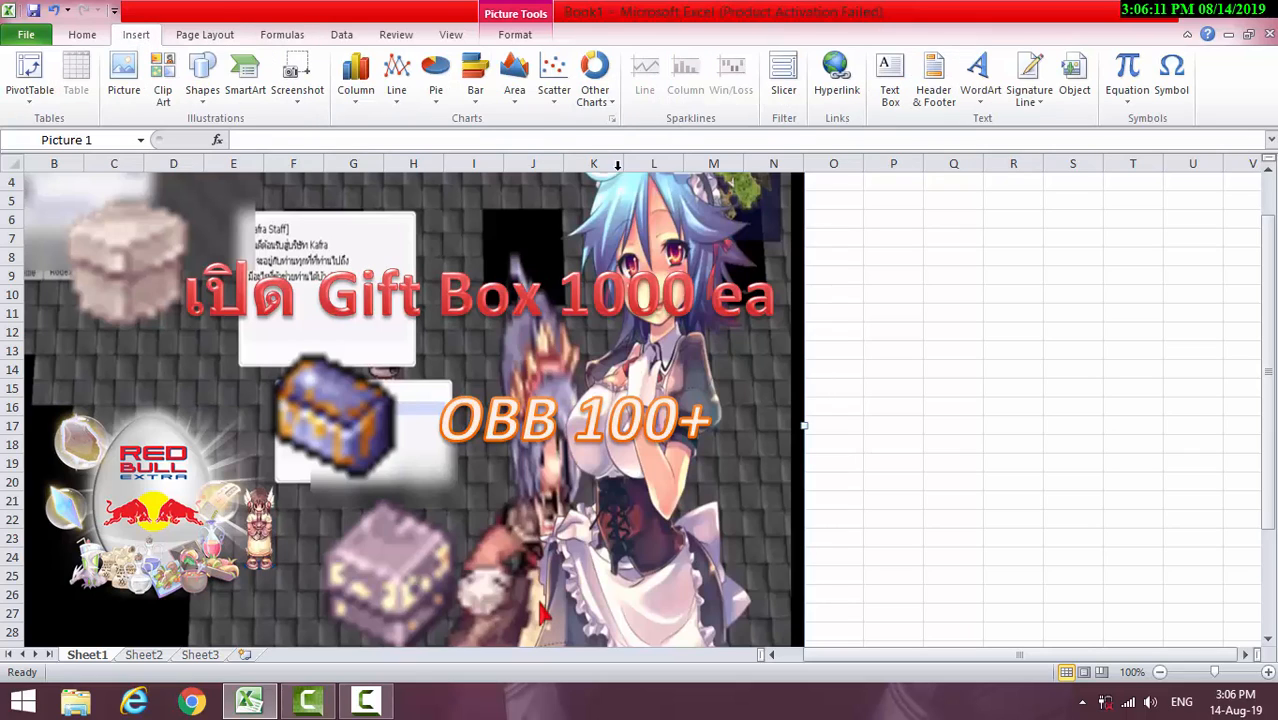
pyautogui.click(980, 78)
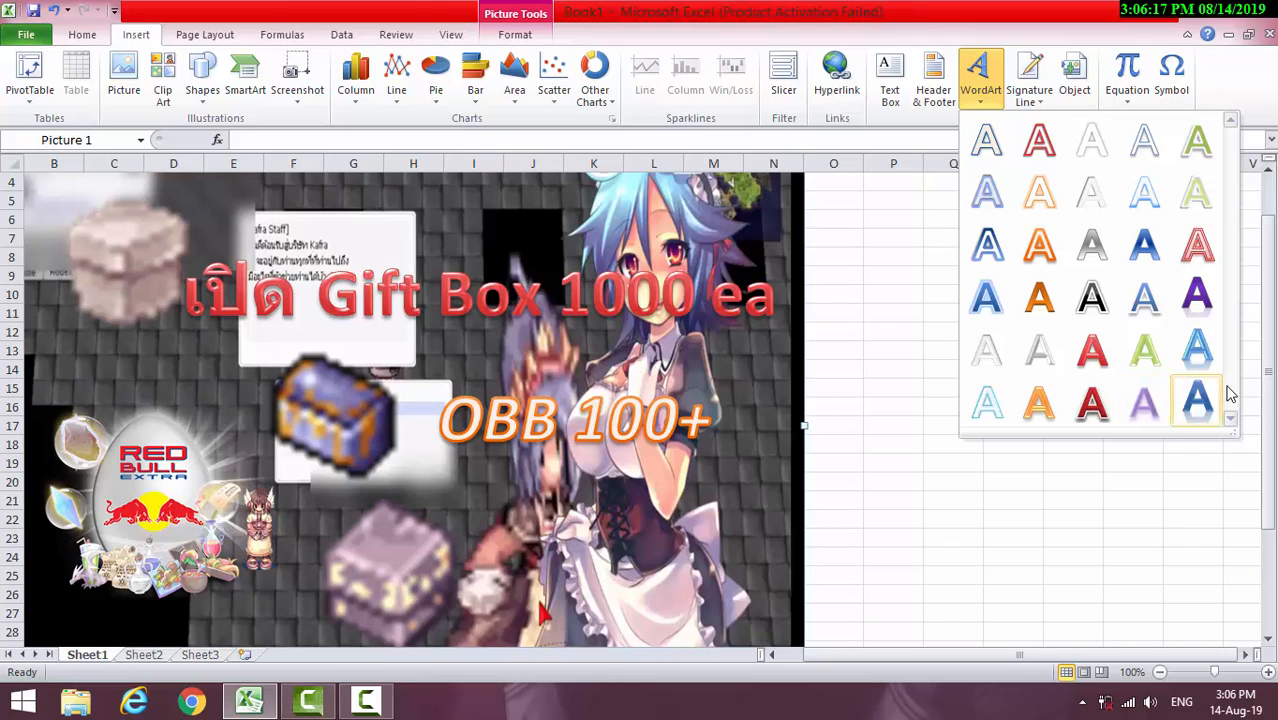
pyautogui.moveTo(1267, 388); pyautogui.dragTo(1270, 425)
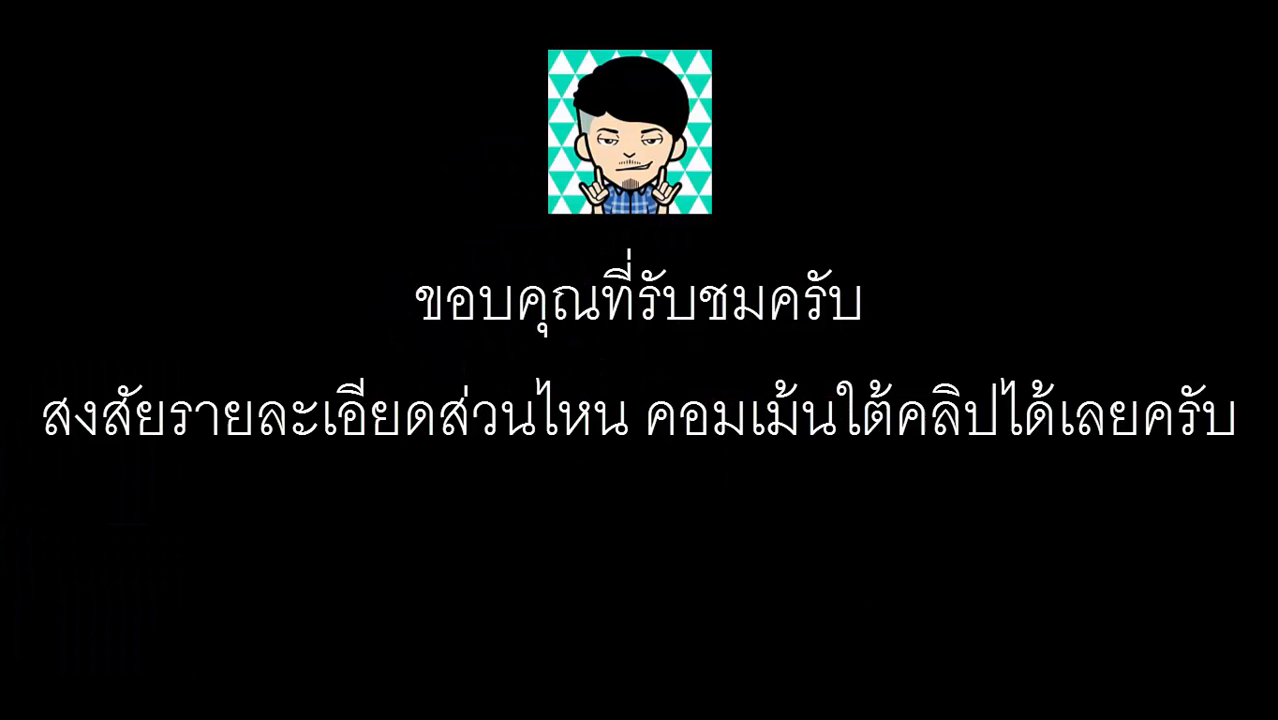